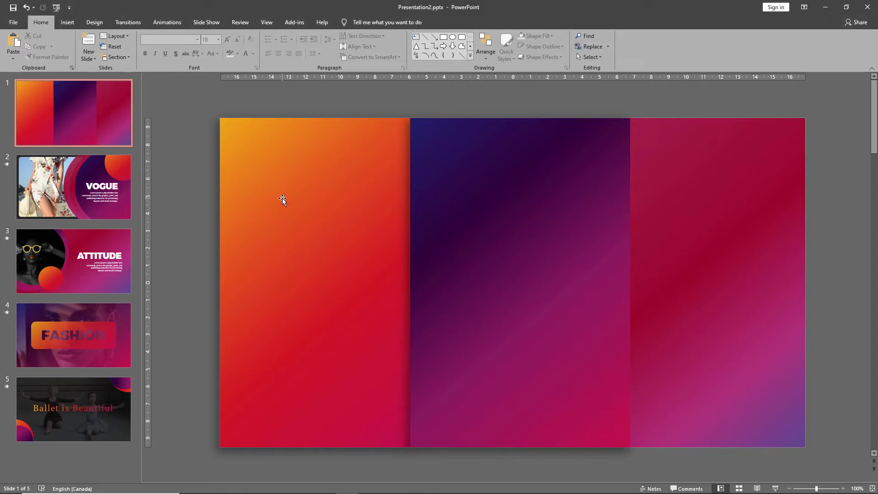
# - Inspect slide 1's orange, purple and right gradient panels, then clear the selection
pyautogui.click(282, 199)
pyautogui.click(503, 196)
pyautogui.click(676, 178)
pyautogui.click(369, 142)
pyautogui.click(199, 105)
# - Check the three gradient panels once more, then move to the VOGUE slide
pyautogui.click(366, 157)
pyautogui.click(507, 161)
pyautogui.click(675, 159)
pyautogui.click(197, 197)
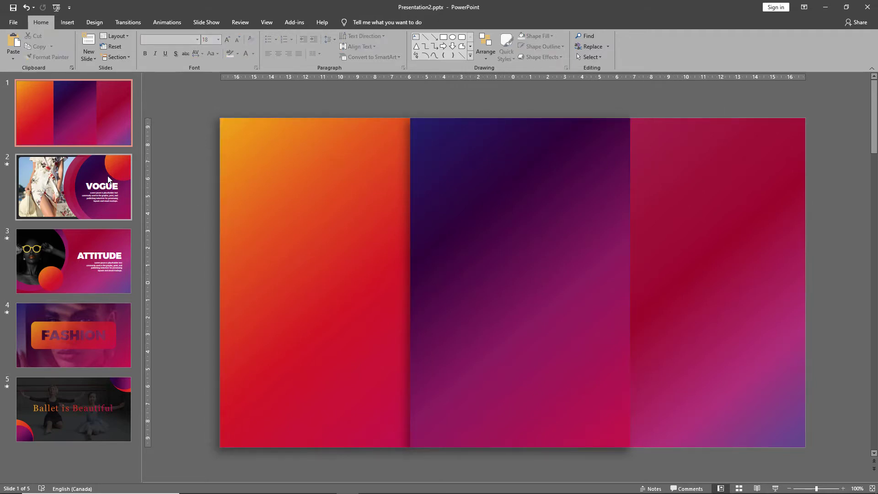
pyautogui.click(87, 196)
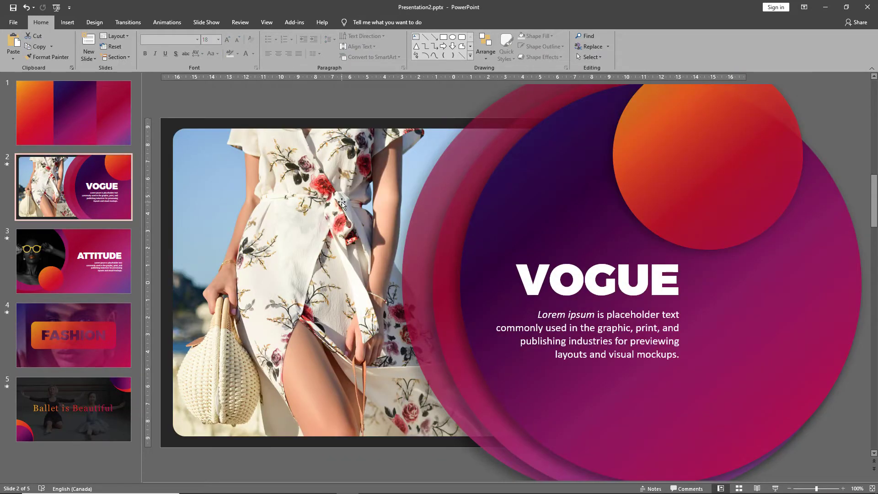
# - Preview the VOGUE slide full screen, then insert a new blank slide after it
pyautogui.keyDown('ctrl'); pyautogui.scroll(-2, 351, 205); pyautogui.keyUp('ctrl')
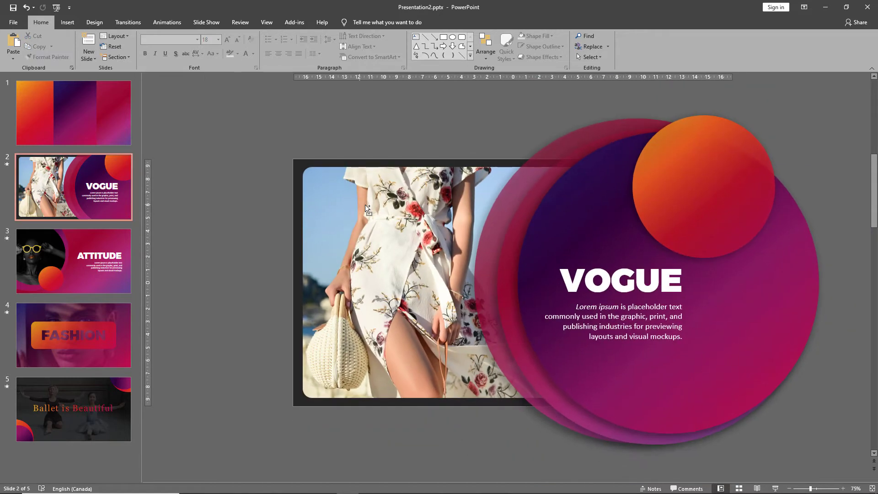
pyautogui.click(776, 489)
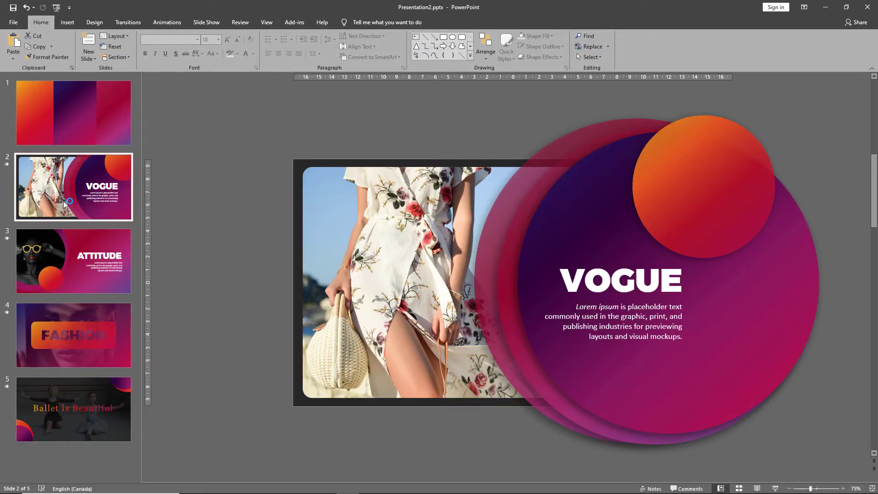
pyautogui.rightClick(64, 201)
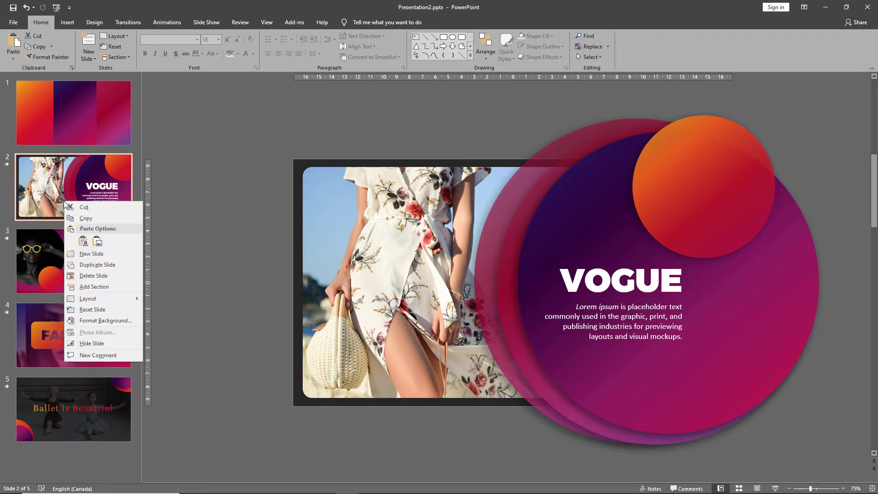
pyautogui.click(94, 252)
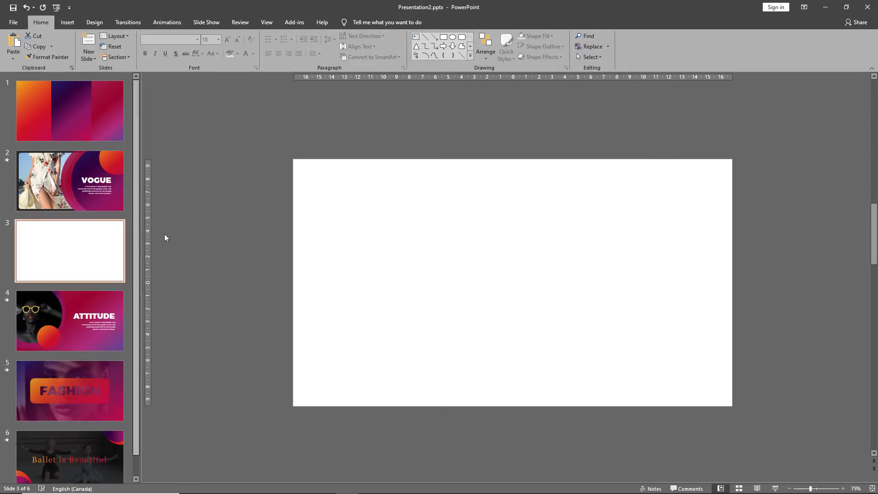
# - Give the new blank slide a solid dark grey background
pyautogui.rightClick(367, 205)
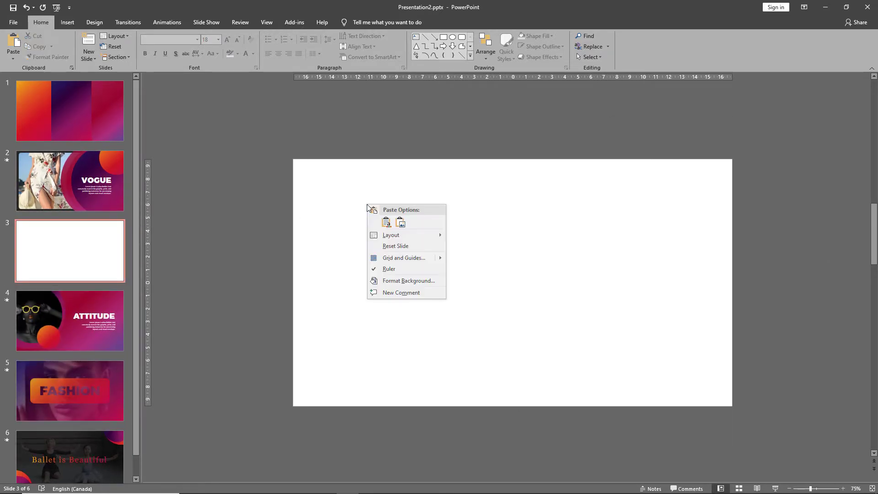
pyautogui.click(417, 284)
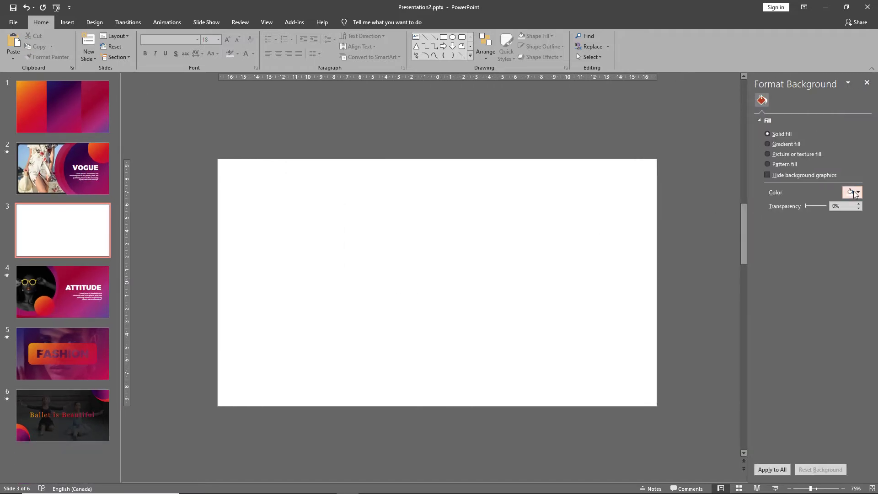
pyautogui.click(854, 192)
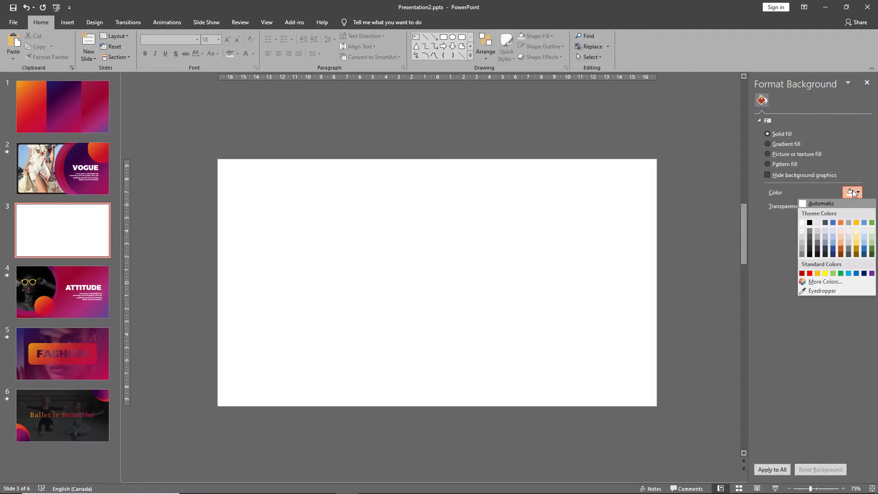
pyautogui.click(809, 249)
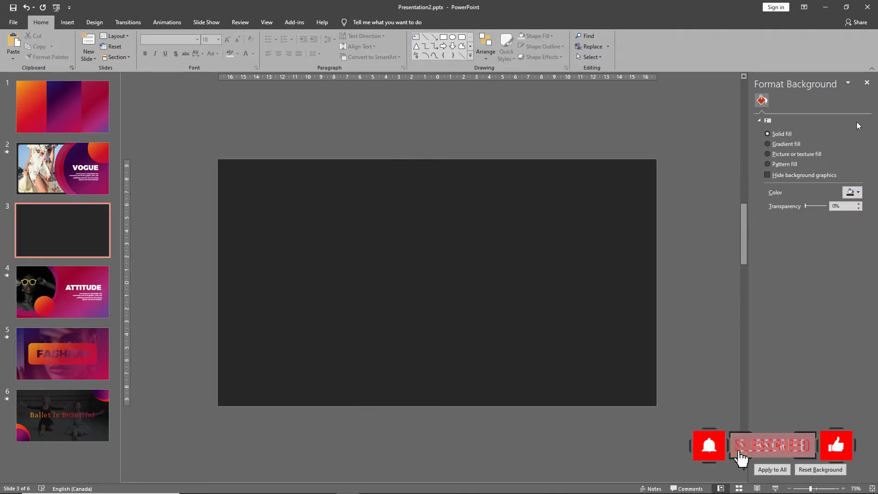
pyautogui.click(866, 82)
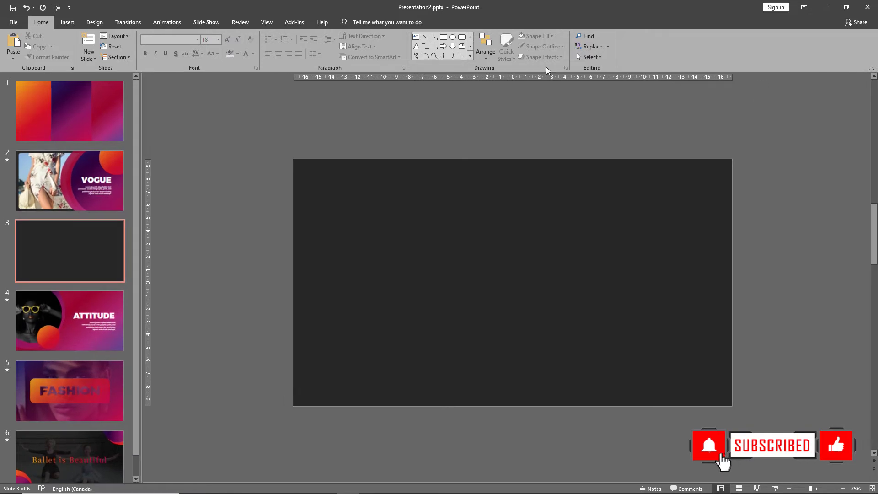
# - Draw a rounded rectangle covering most of the slide and remove its outline
pyautogui.click(462, 37)
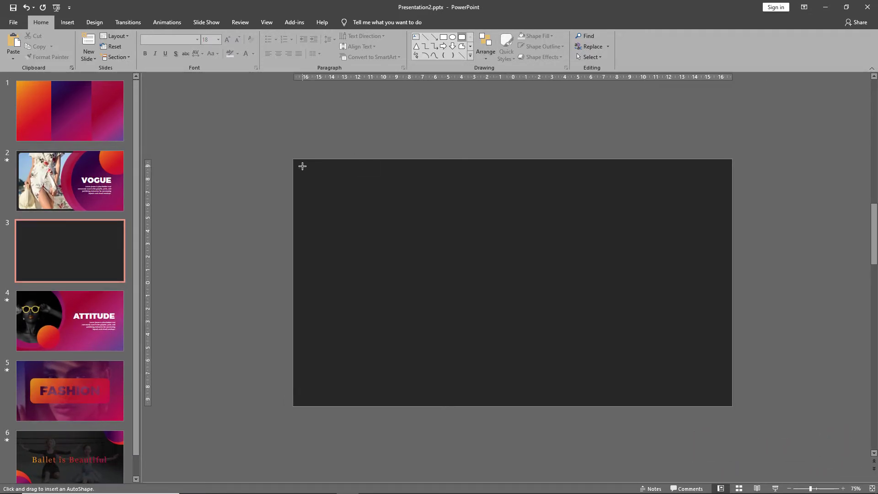
pyautogui.moveTo(302, 166); pyautogui.dragTo(726, 401)
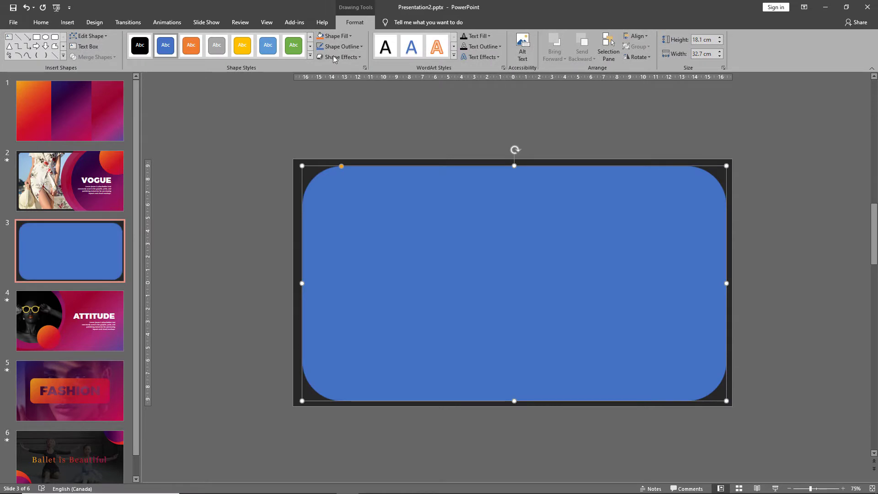
pyautogui.click(338, 46)
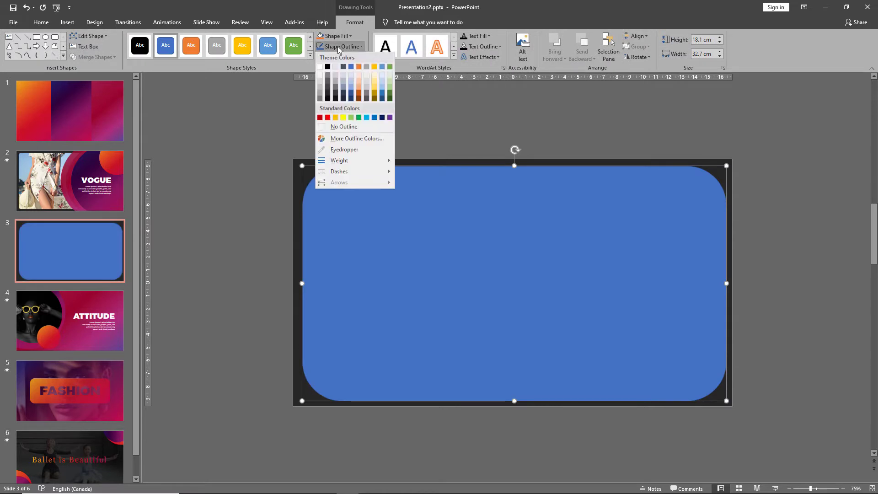
pyautogui.click(343, 128)
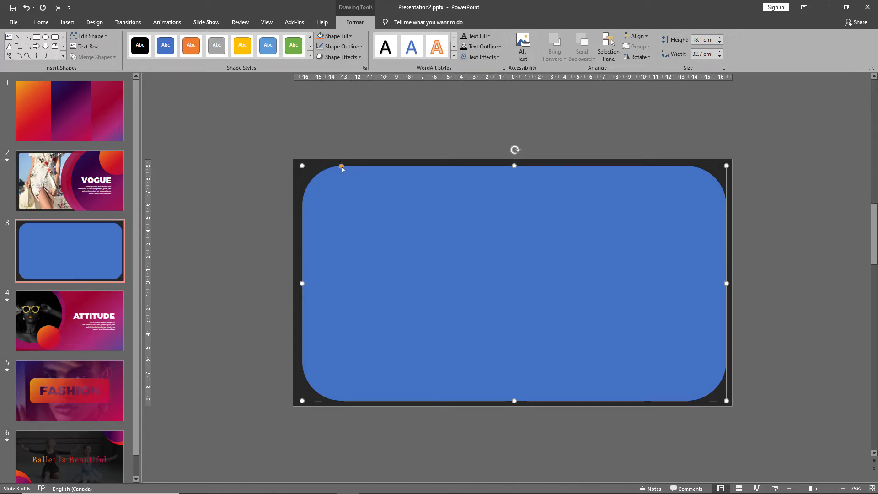
# - Reduce the rectangle's corner rounding so the corners are only slightly curved
pyautogui.moveTo(342, 166); pyautogui.dragTo(314, 167)
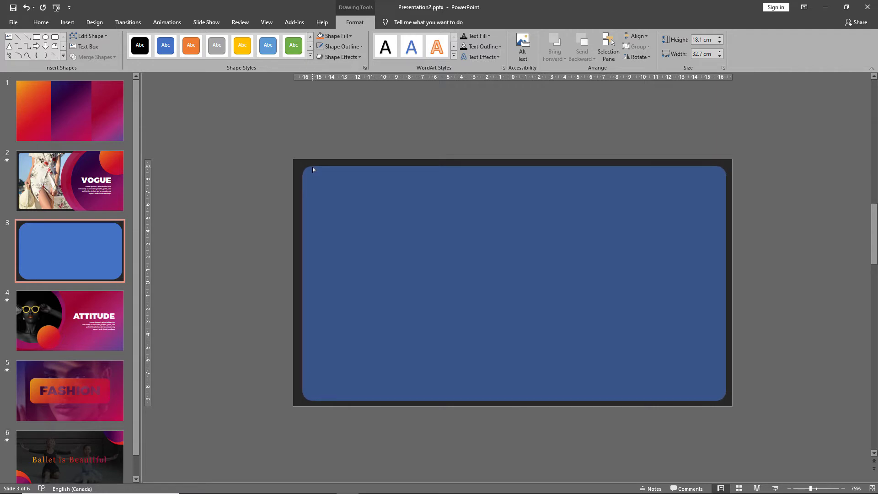
pyautogui.moveTo(313, 169); pyautogui.dragTo(312, 167)
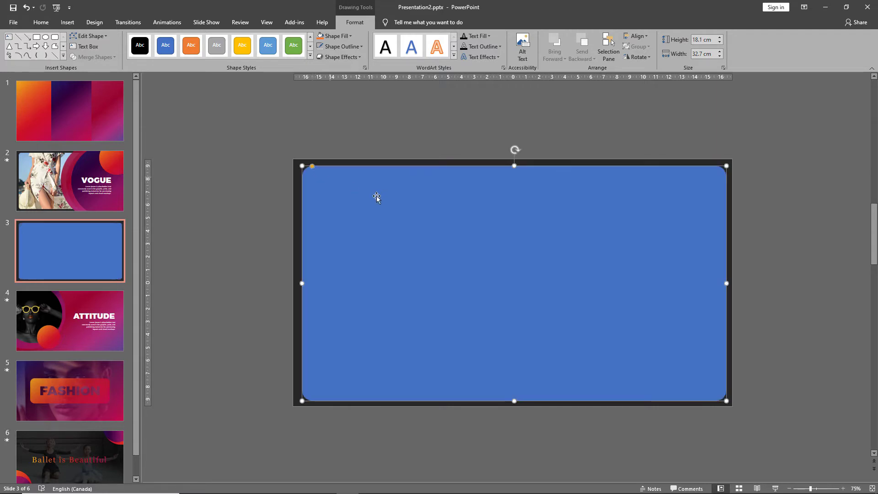
pyautogui.click(393, 112)
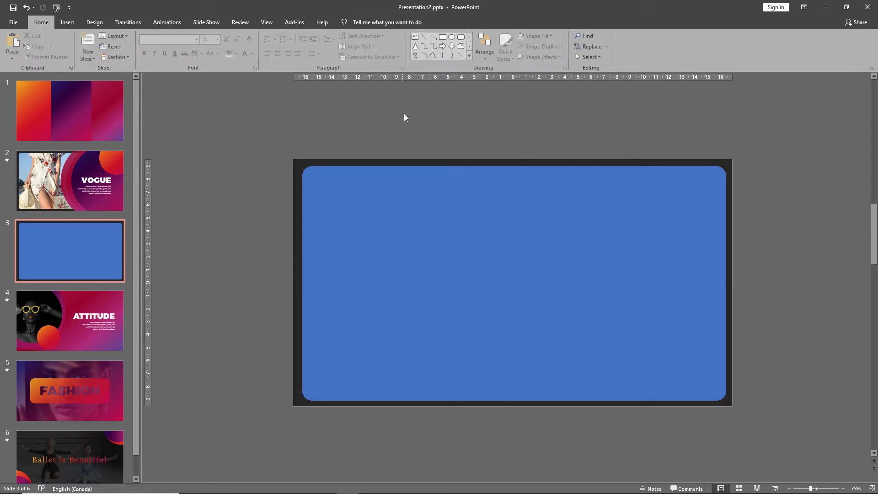
pyautogui.click(456, 220)
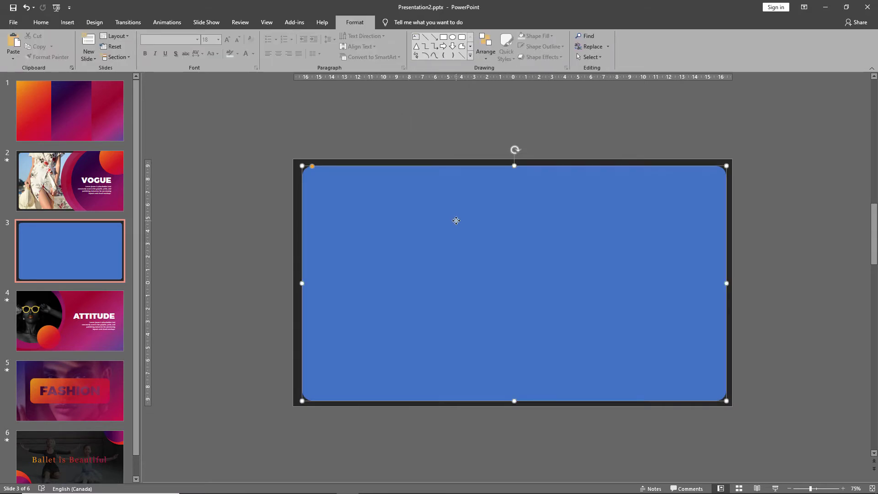
pyautogui.rightClick(457, 221)
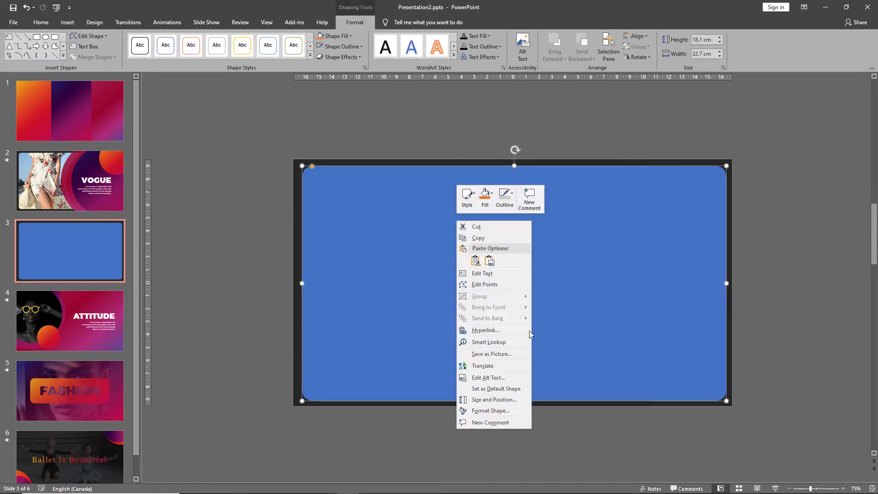
# - Fill the rounded rectangle with the floral-dress photo from the 2. gradients folder
pyautogui.click(491, 411)
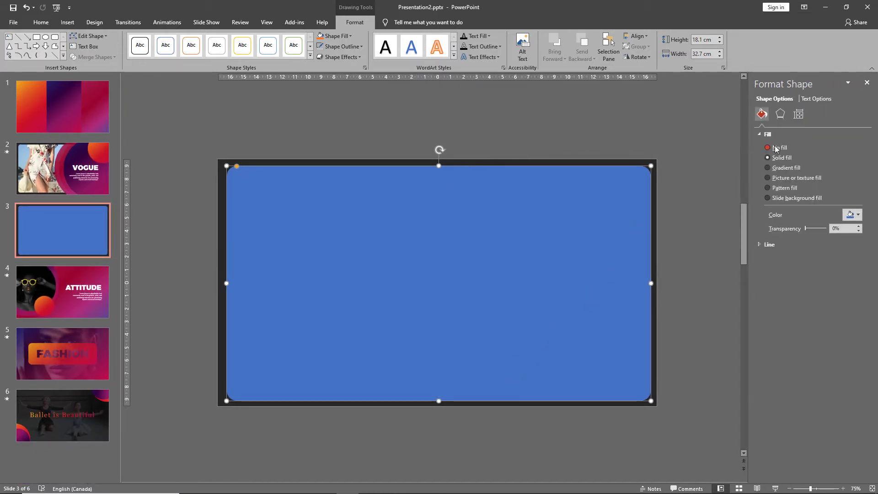
pyautogui.click(781, 179)
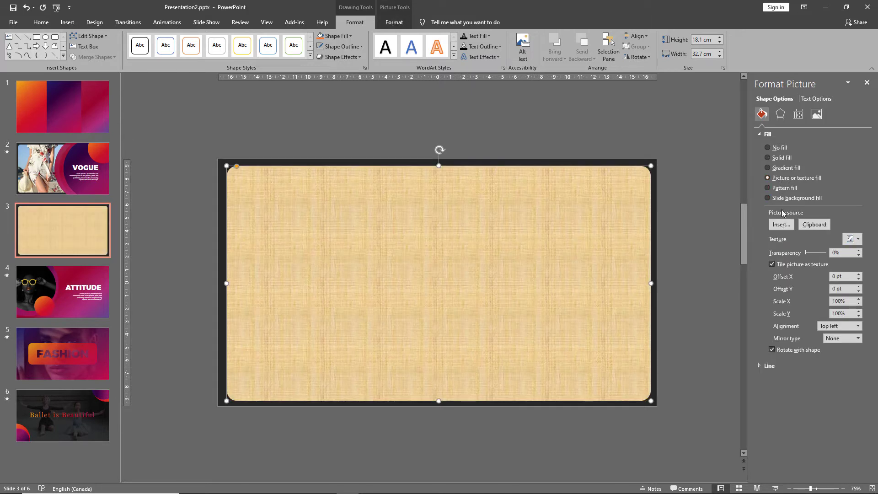
pyautogui.click(780, 225)
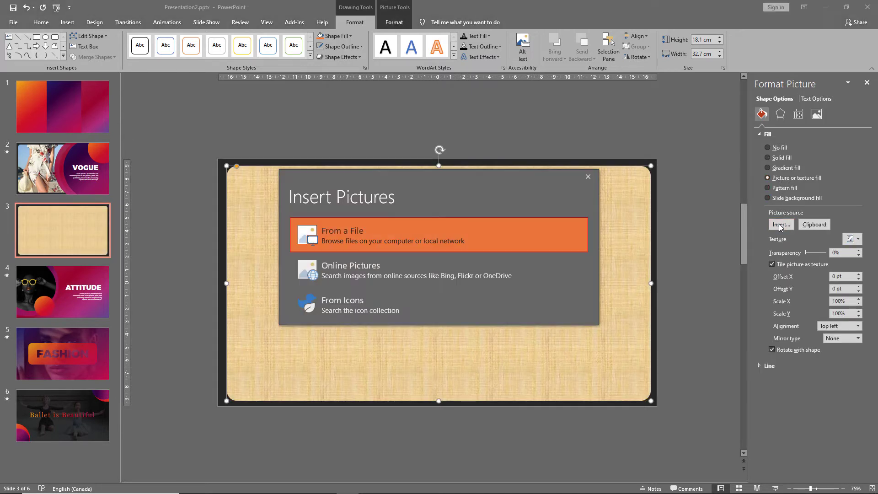
pyautogui.click(340, 225)
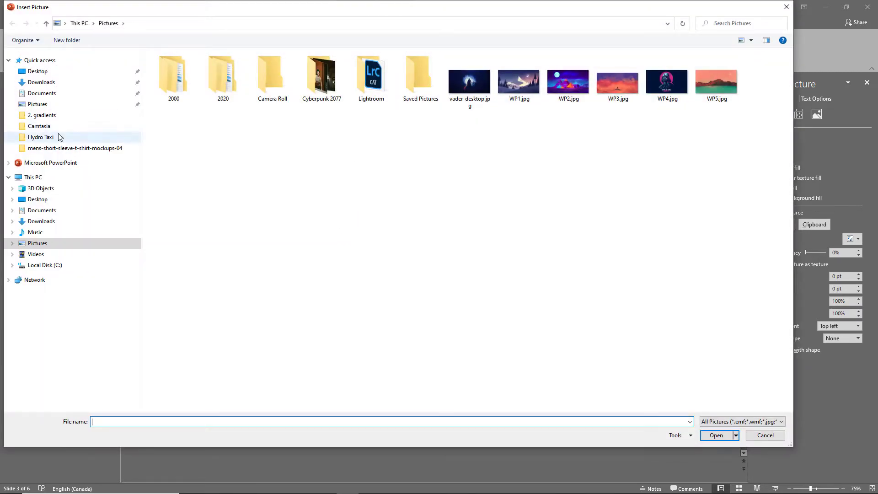
pyautogui.click(51, 117)
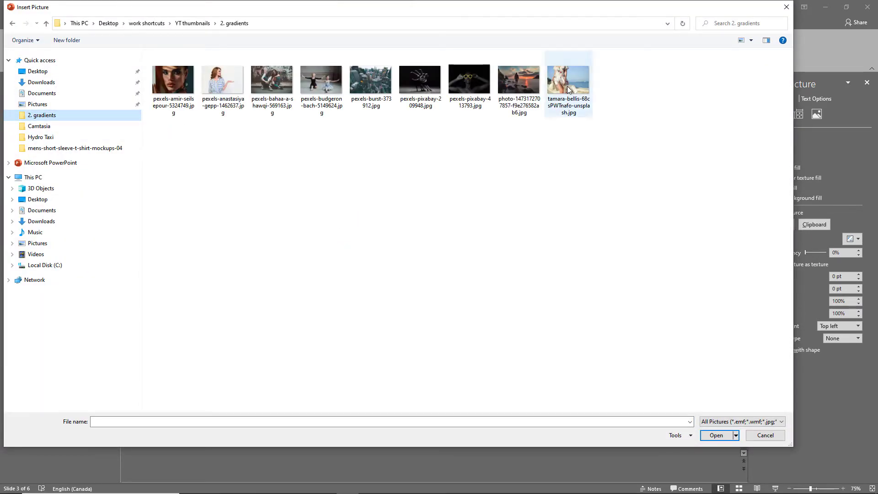
pyautogui.doubleClick(566, 86)
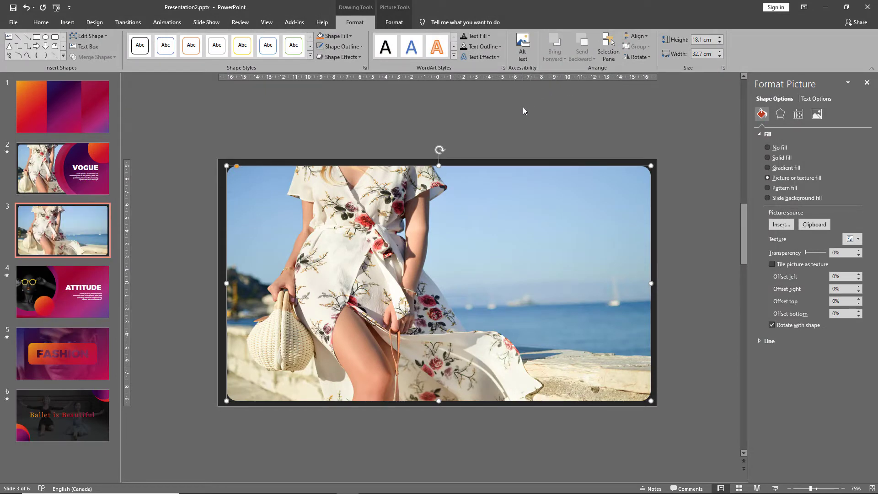
pyautogui.click(523, 108)
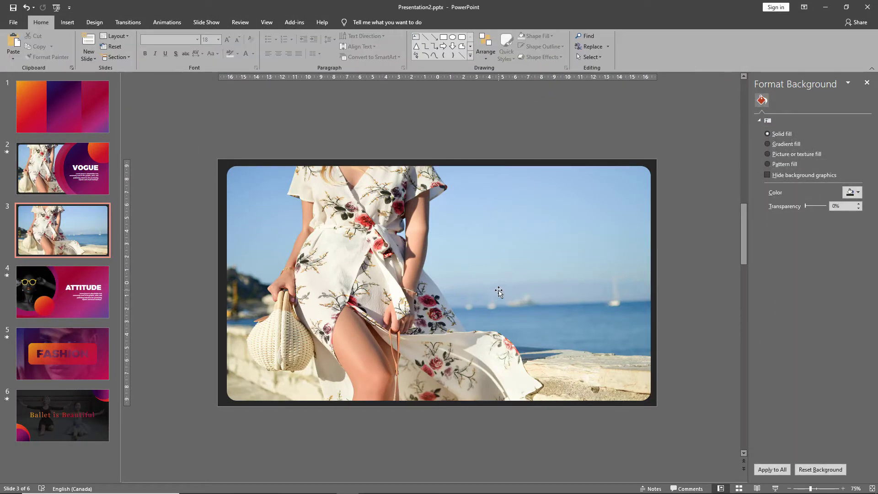
# - Crop the floral-dress photo, repositioning it in its frame to reveal more of the neckline
pyautogui.click(375, 259)
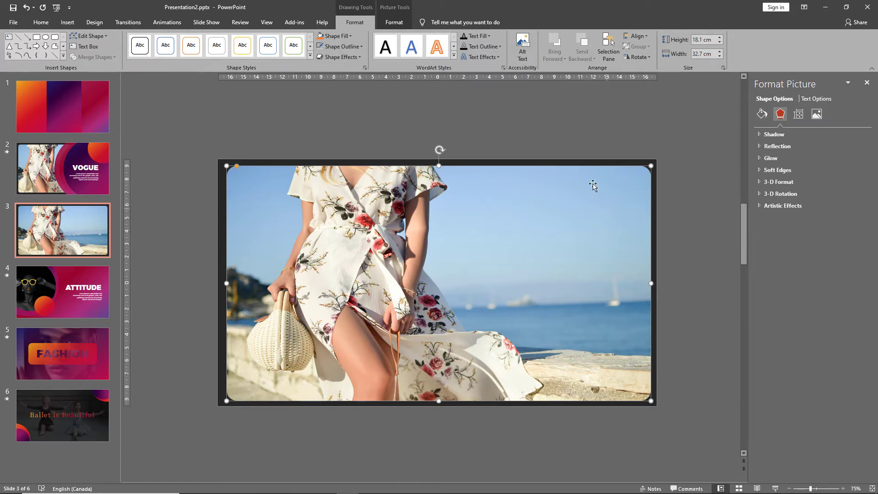
pyautogui.click(389, 26)
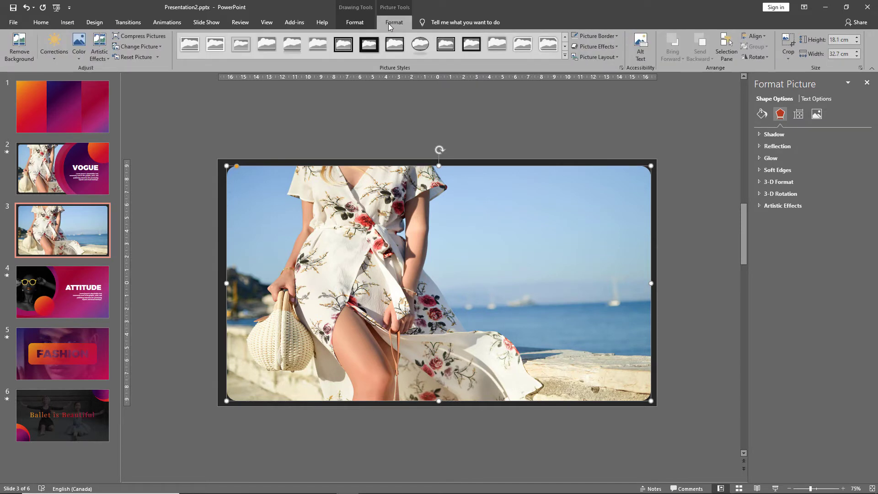
pyautogui.click(790, 42)
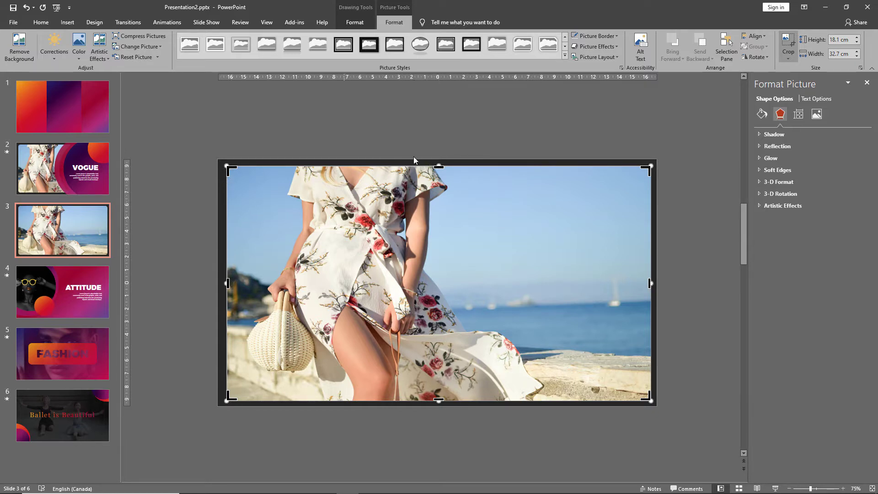
pyautogui.moveTo(439, 165); pyautogui.dragTo(439, 127)
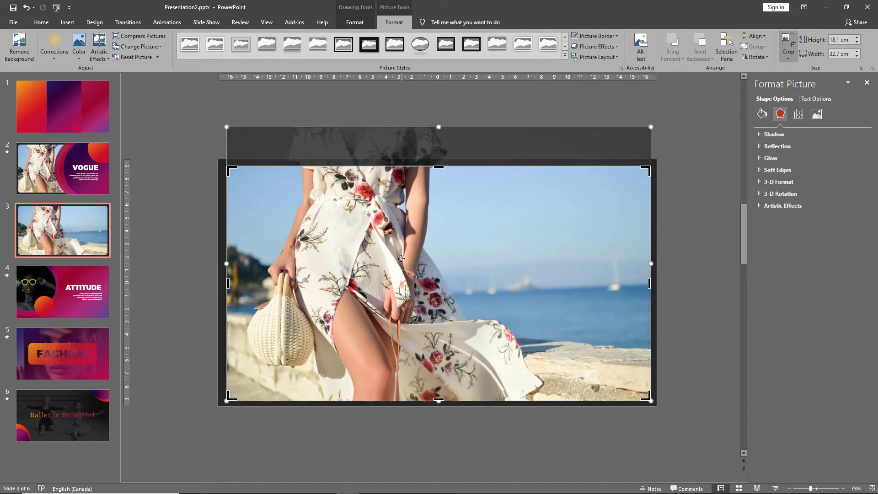
pyautogui.moveTo(401, 259)
pyautogui.mouseDown()
pyautogui.moveTo(397, 283)
pyautogui.moveTo(396, 269)
pyautogui.mouseUp()
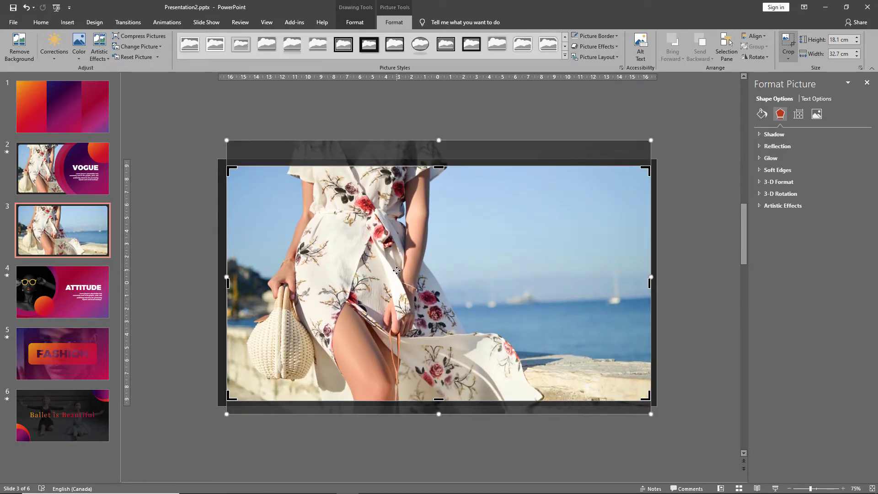
pyautogui.click(185, 270)
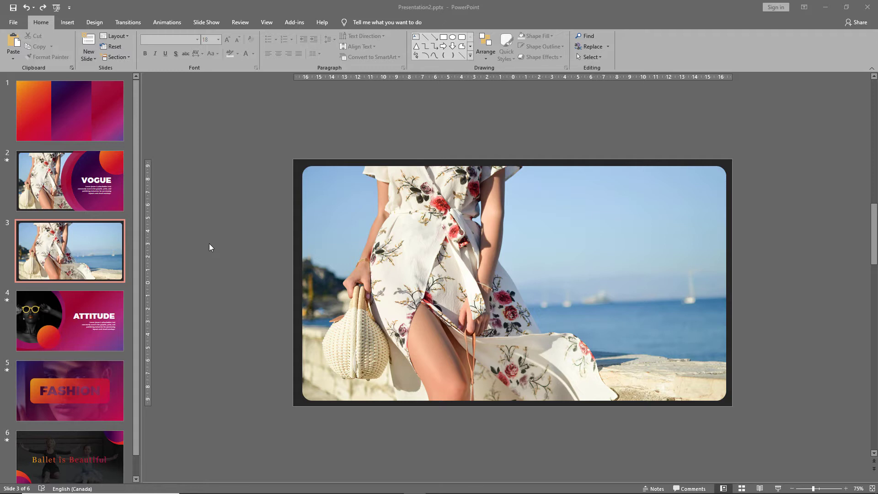
# - Copy slide 1's purple gradient panel onto slide 3 and change it to an oval
pyautogui.click(98, 114)
pyautogui.click(483, 248)
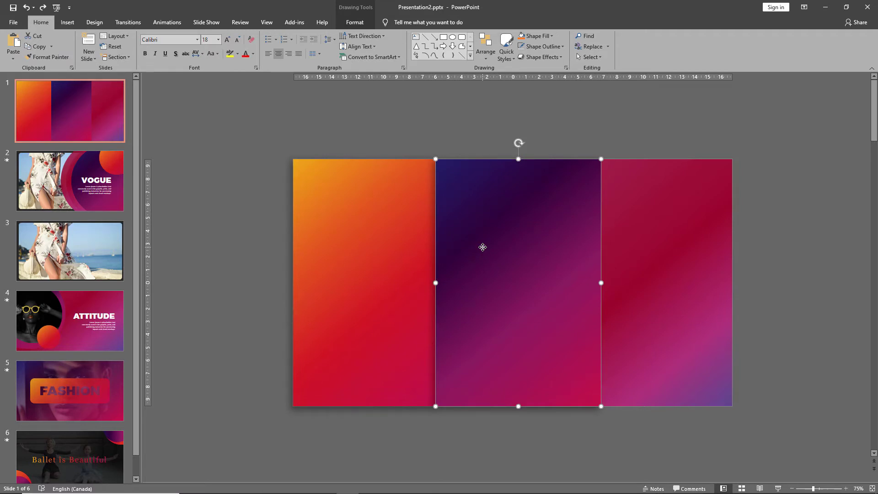
pyautogui.click(106, 263)
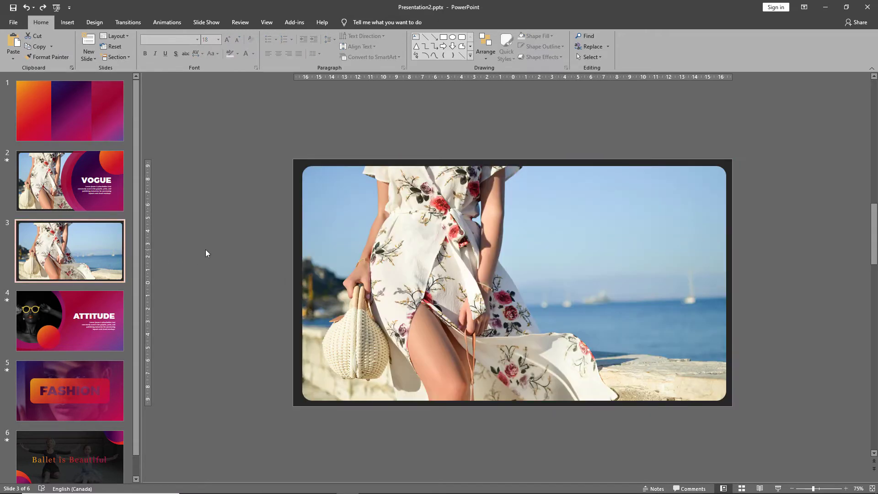
pyautogui.hotkey('ctrl', 'v')
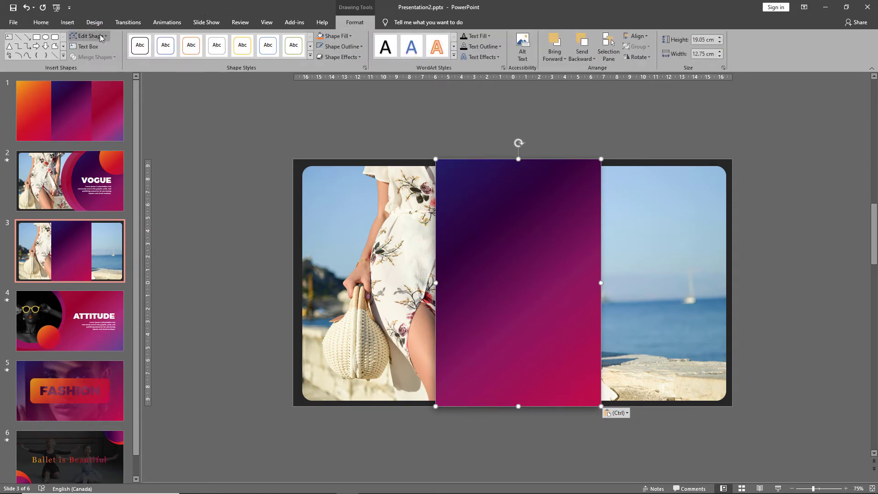
pyautogui.click(102, 36)
pyautogui.moveTo(101, 48)
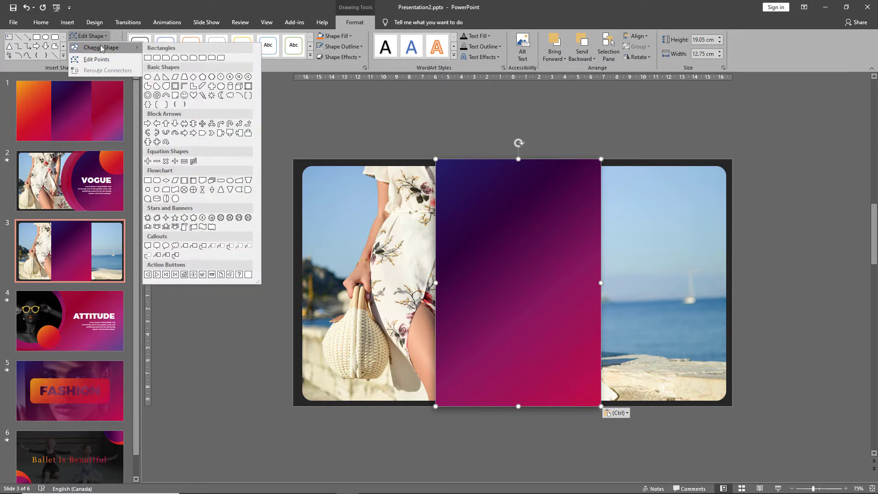
pyautogui.click(147, 78)
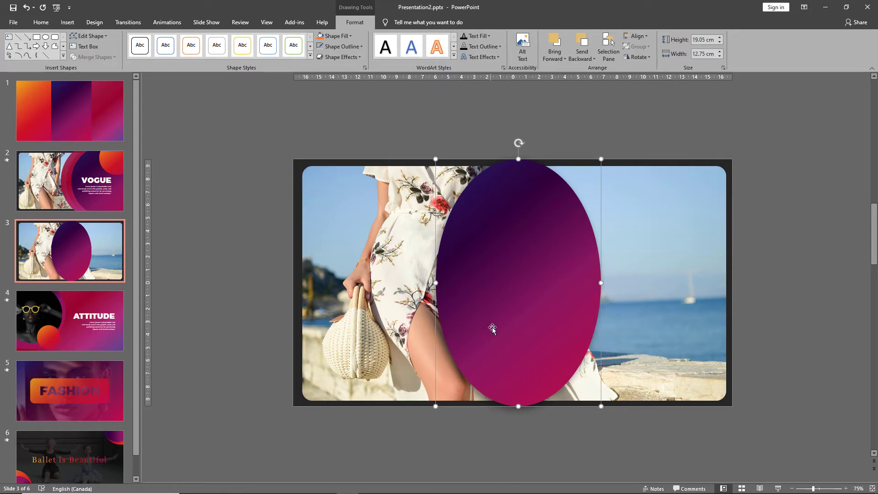
# - Size the oval to 13 cm high by 12 cm wide and move it over the photo
pyautogui.moveTo(518, 407); pyautogui.dragTo(518, 327)
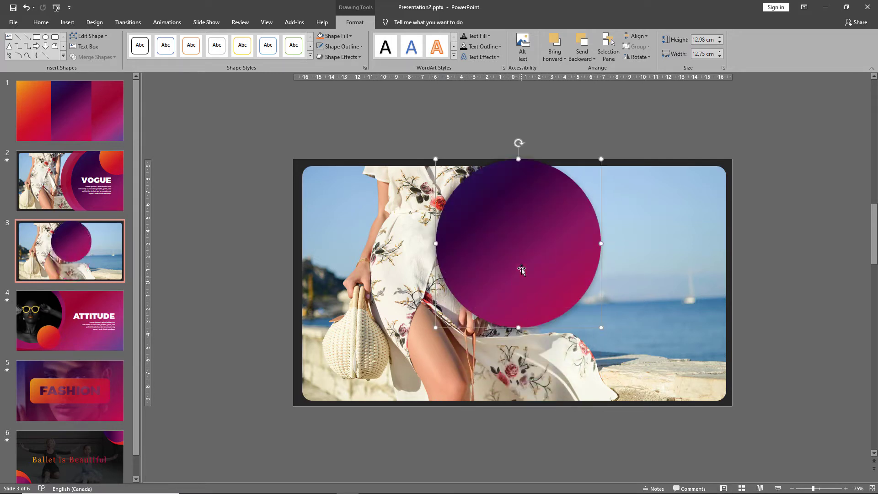
pyautogui.moveTo(522, 263); pyautogui.dragTo(554, 293)
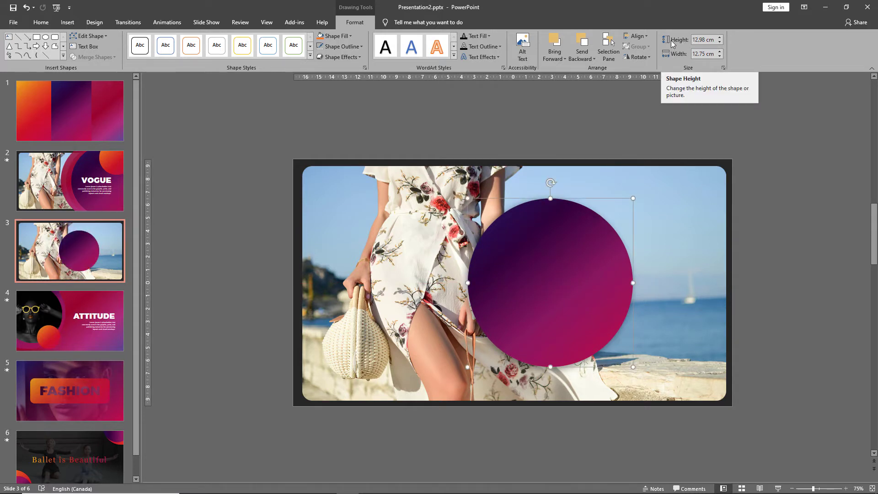
pyautogui.click(701, 39)
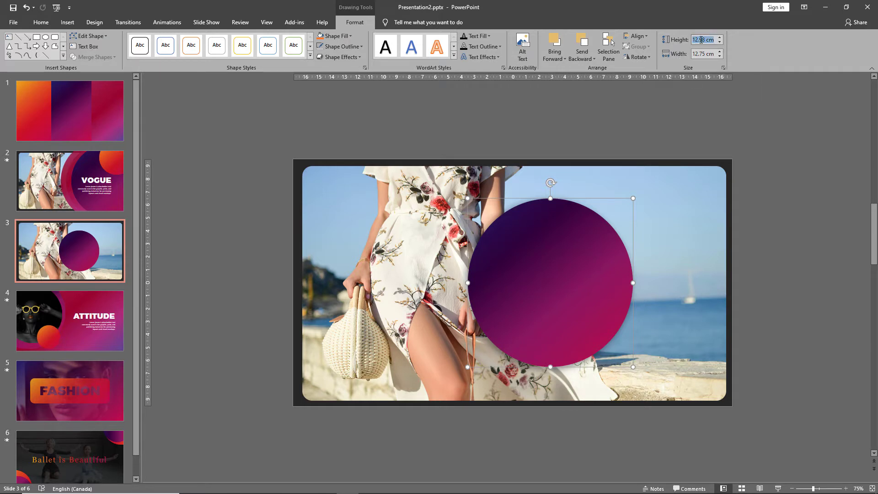
pyautogui.write('13')
pyautogui.click(694, 54)
pyautogui.write('12')
pyautogui.press('Return')
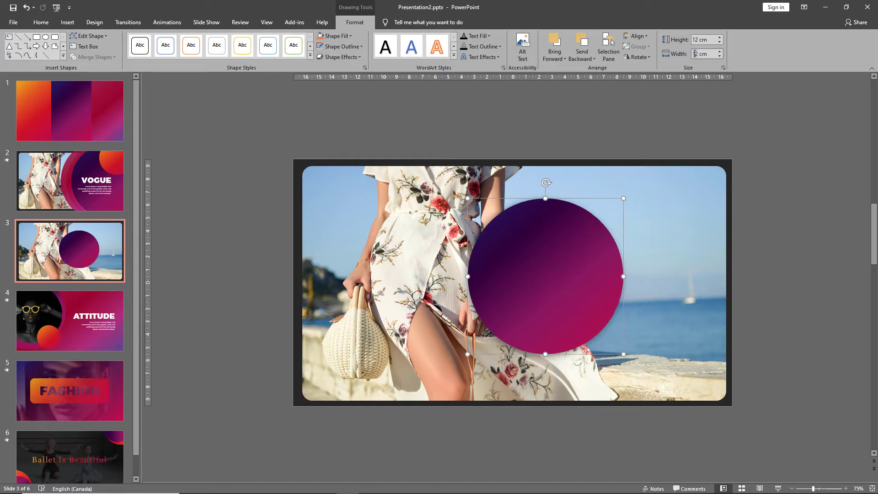
# - Enlarge the purple circle to about 23.92 cm, overlapping the photo's right side
pyautogui.click(590, 122)
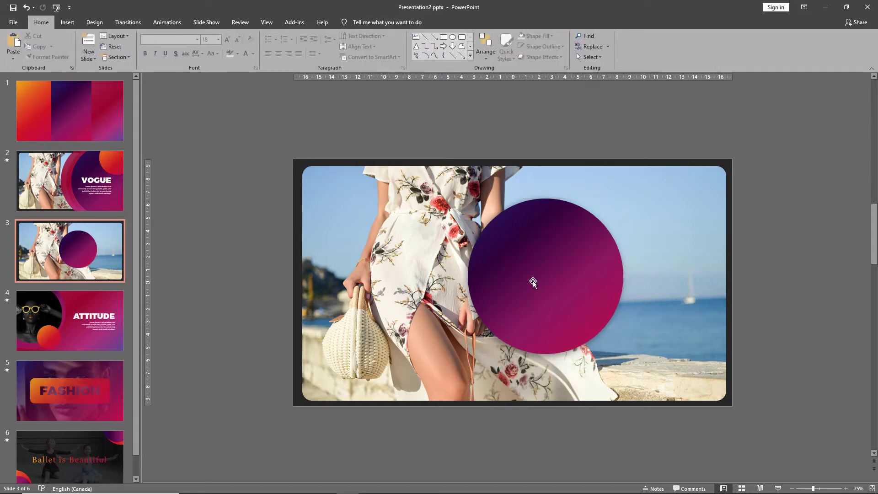
pyautogui.moveTo(533, 281); pyautogui.dragTo(579, 216)
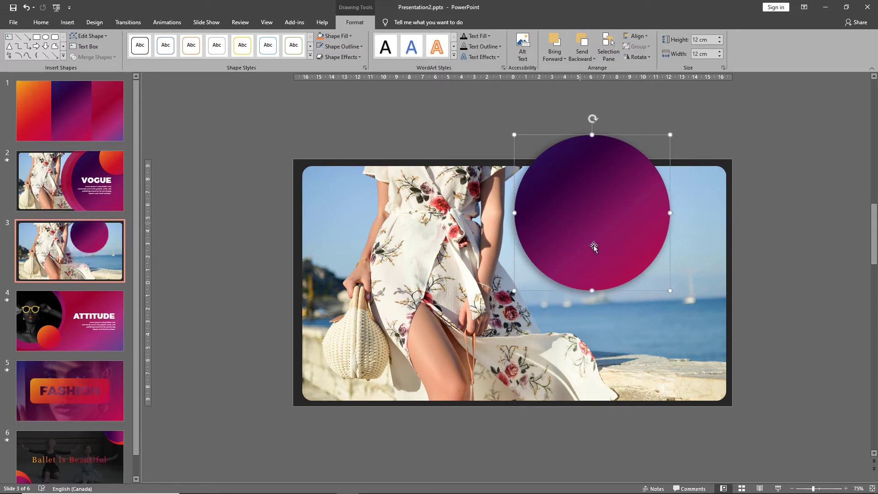
pyautogui.moveTo(669, 291); pyautogui.dragTo(818, 444)
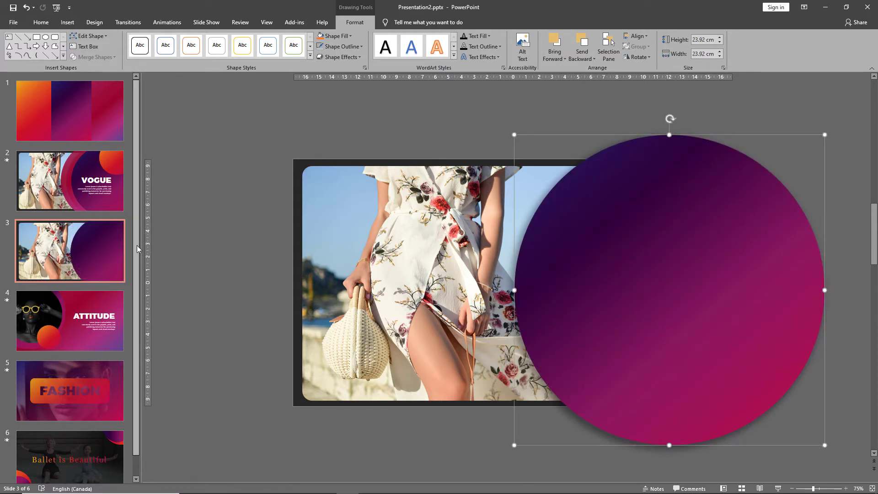
pyautogui.moveTo(140, 247); pyautogui.dragTo(174, 244)
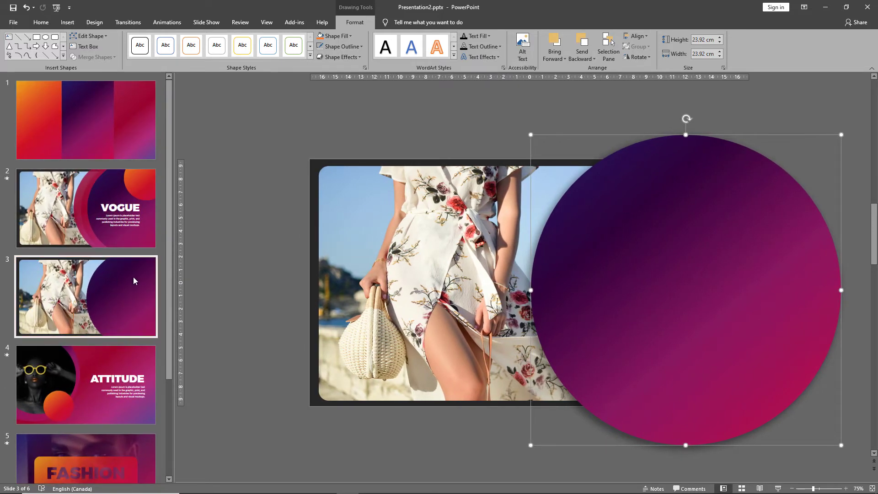
pyautogui.click(45, 305)
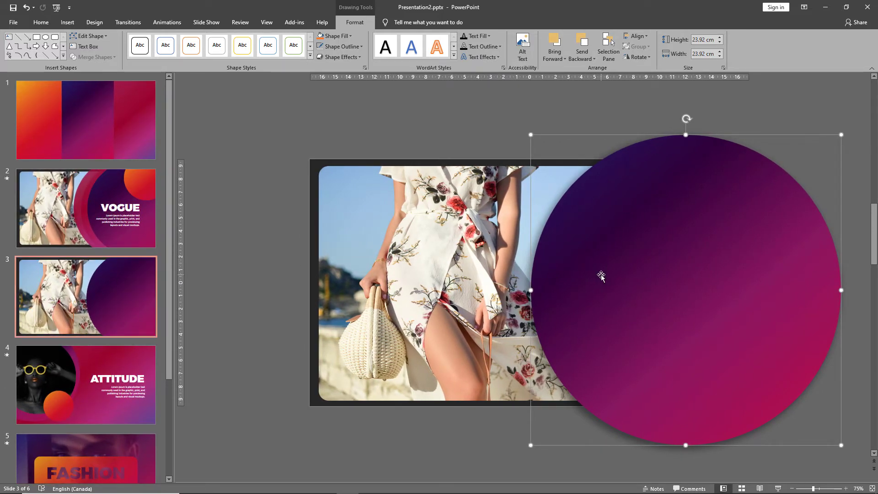
pyautogui.moveTo(568, 282); pyautogui.dragTo(586, 288)
pyautogui.press('Escape')
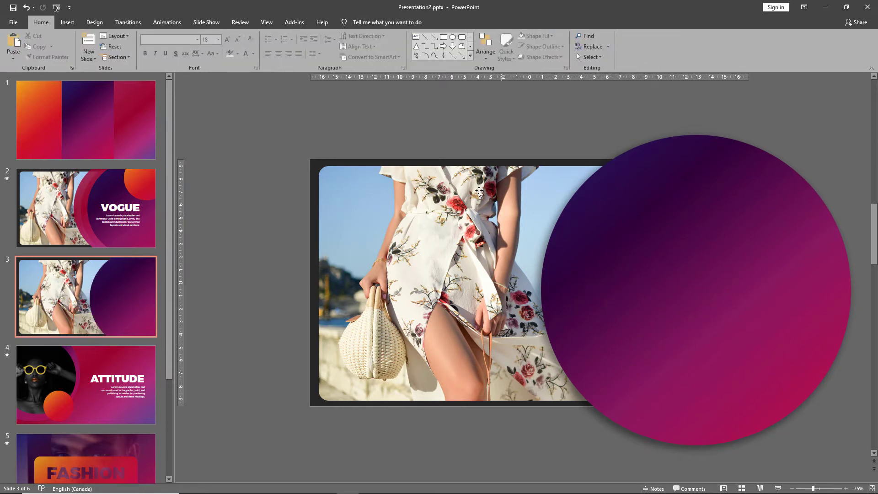
# - Copy slide 1's orange gradient panel onto slide 3 and change it to an oval
pyautogui.click(110, 142)
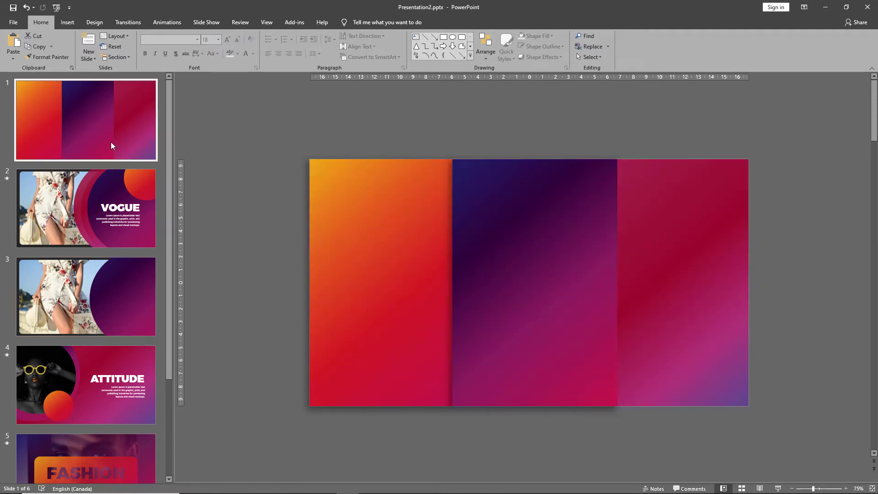
pyautogui.click(358, 202)
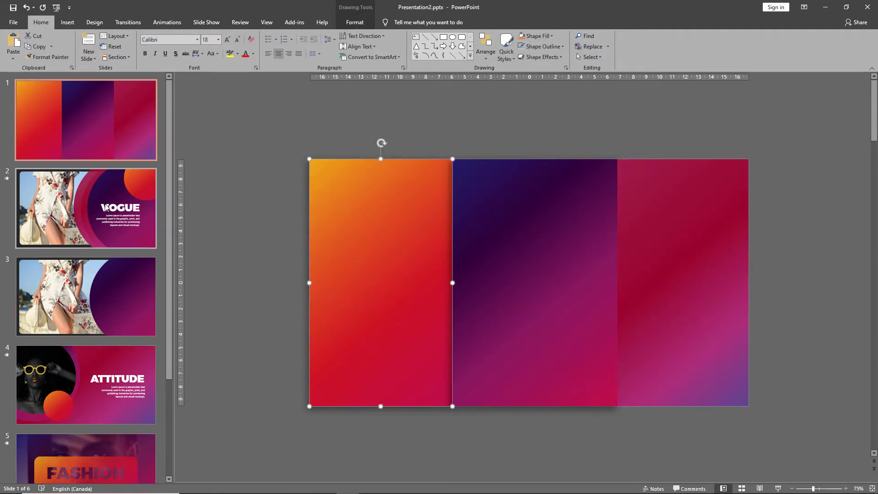
pyautogui.click(117, 282)
pyautogui.hotkey('ctrl', 'v')
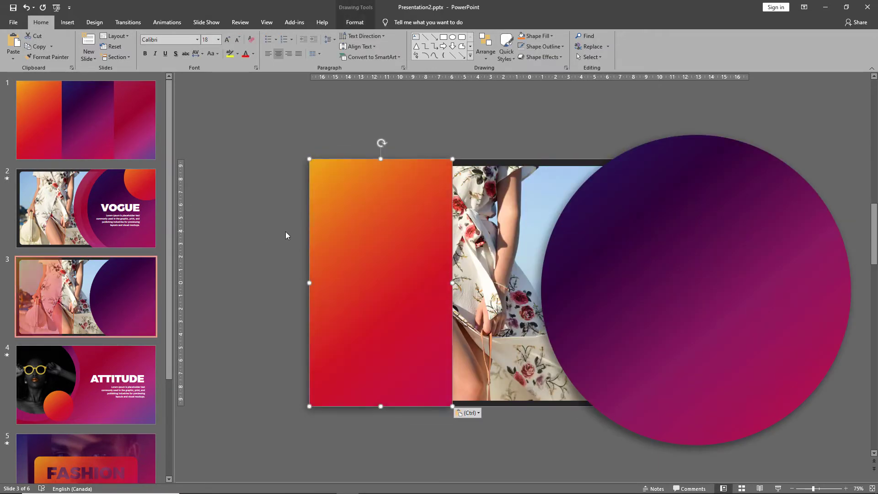
pyautogui.click(355, 22)
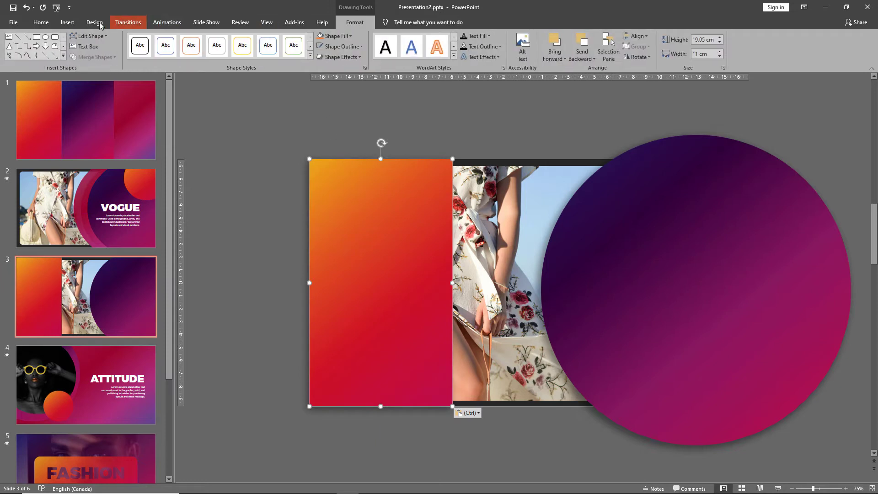
pyautogui.click(88, 35)
pyautogui.moveTo(97, 48)
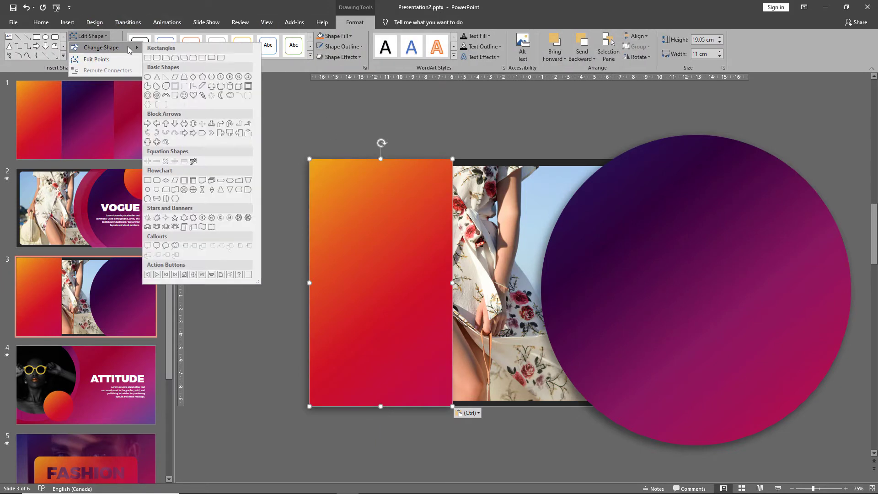
pyautogui.click(148, 76)
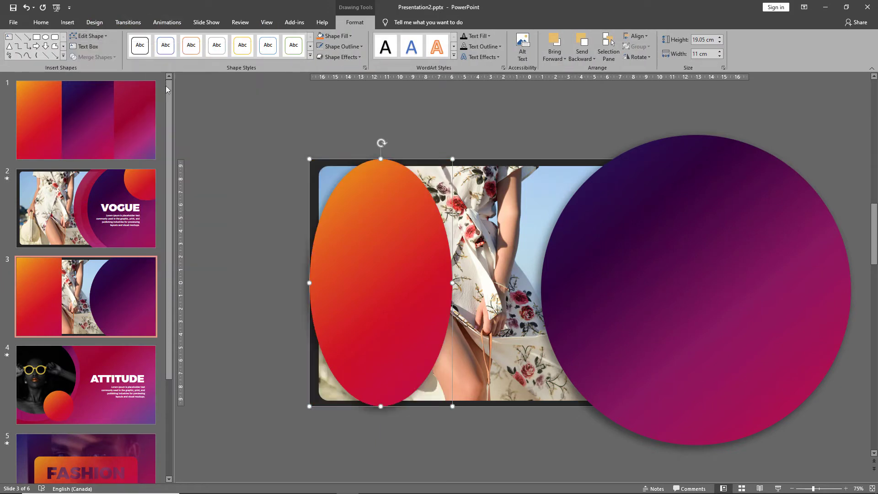
# - Size the orange oval to 12 × 12 cm and place it over the purple circle's top
pyautogui.click(698, 40)
pyautogui.write('12')
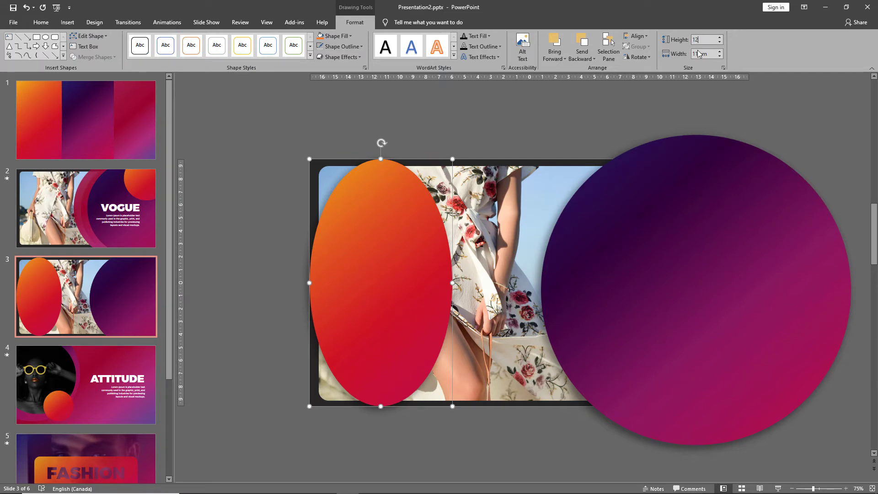
pyautogui.click(698, 54)
pyautogui.write('12')
pyautogui.click(651, 92)
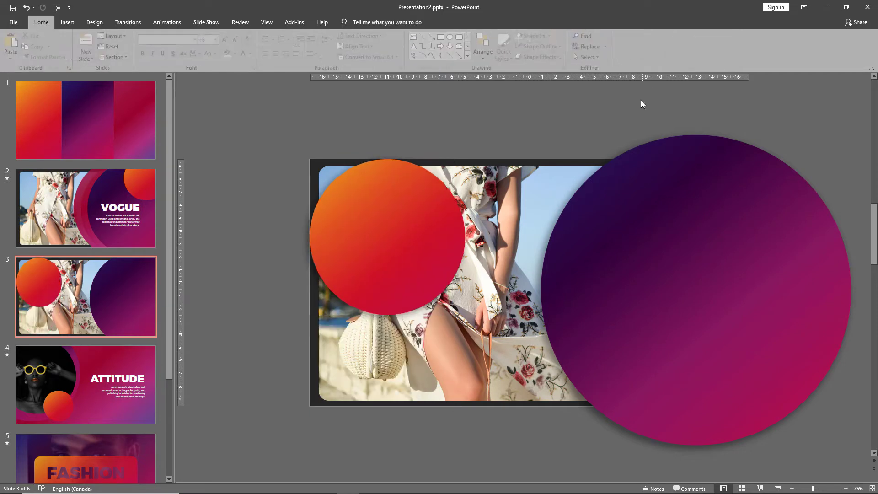
pyautogui.click(391, 228)
pyautogui.moveTo(364, 246); pyautogui.dragTo(713, 234)
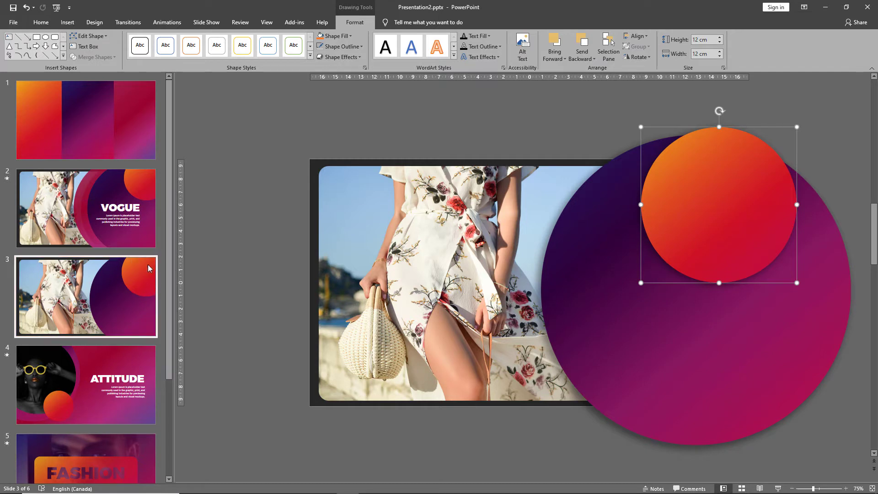
pyautogui.moveTo(701, 224); pyautogui.dragTo(702, 220)
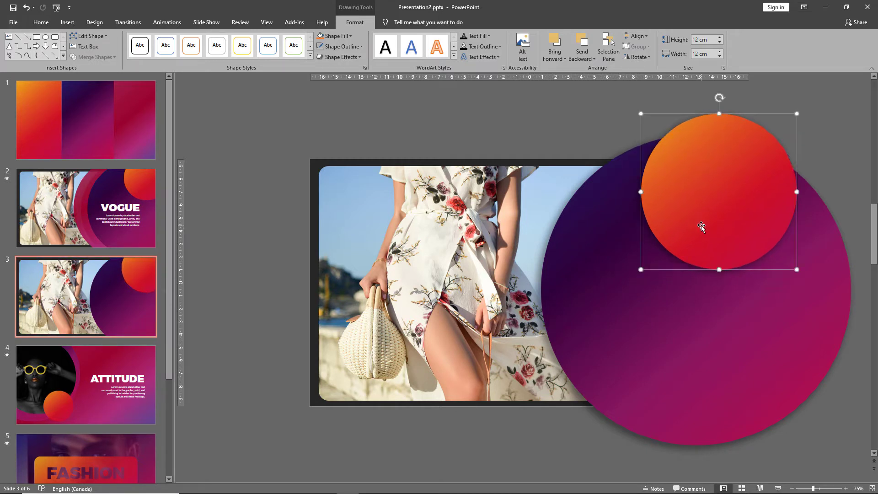
pyautogui.hotkey('ctrl', 'z')
pyautogui.click(549, 140)
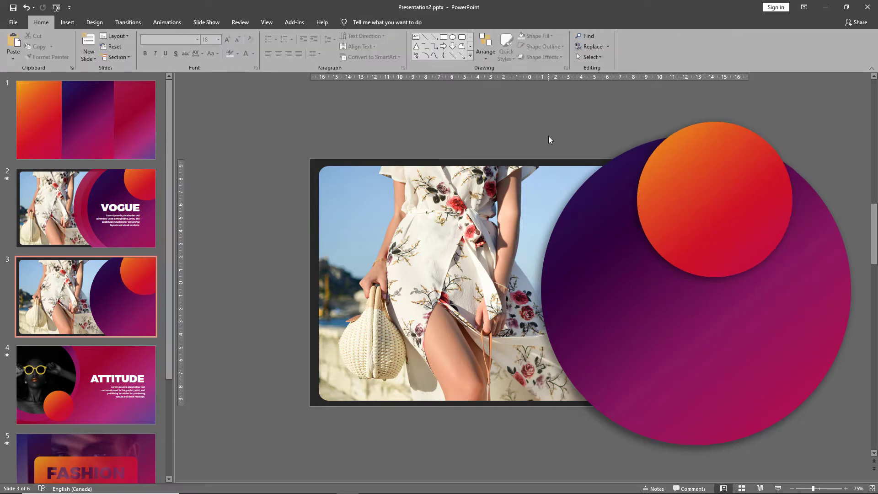
# - Copy slide 1's pink gradient panel onto slide 3, move it over the photo, and make it an oval
pyautogui.click(125, 137)
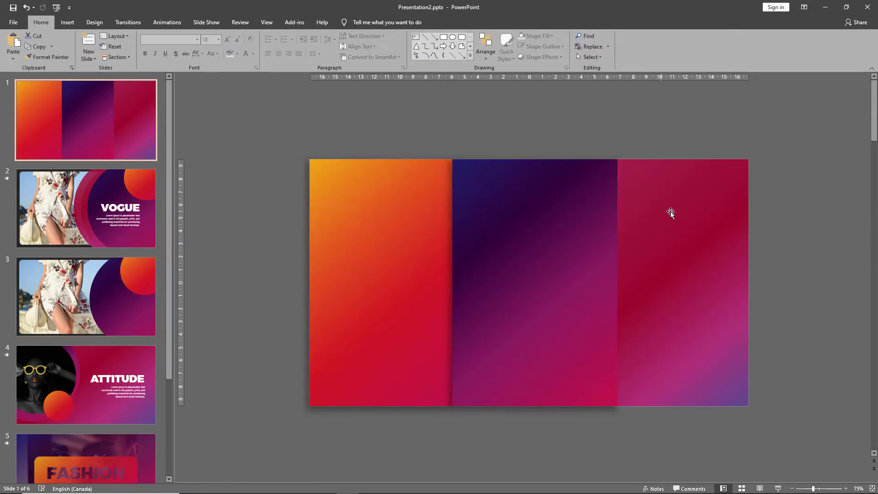
pyautogui.click(672, 212)
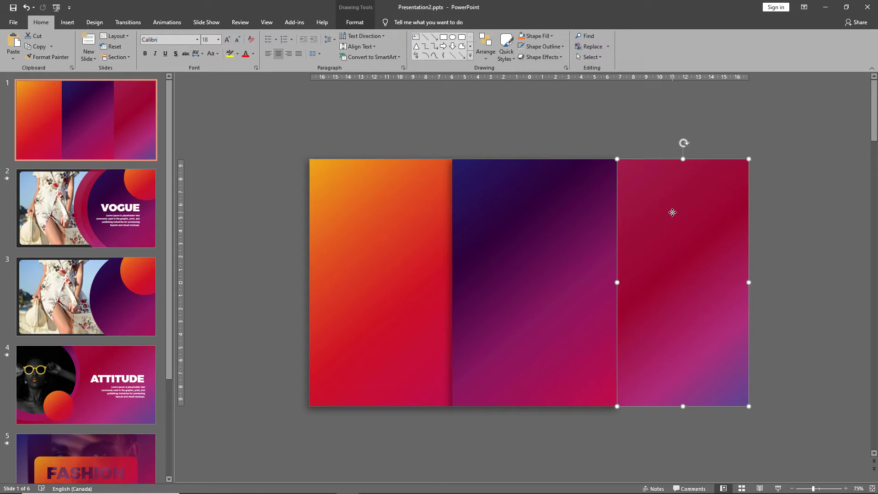
pyautogui.click(106, 292)
pyautogui.click(221, 268)
pyautogui.hotkey('ctrl', 'v')
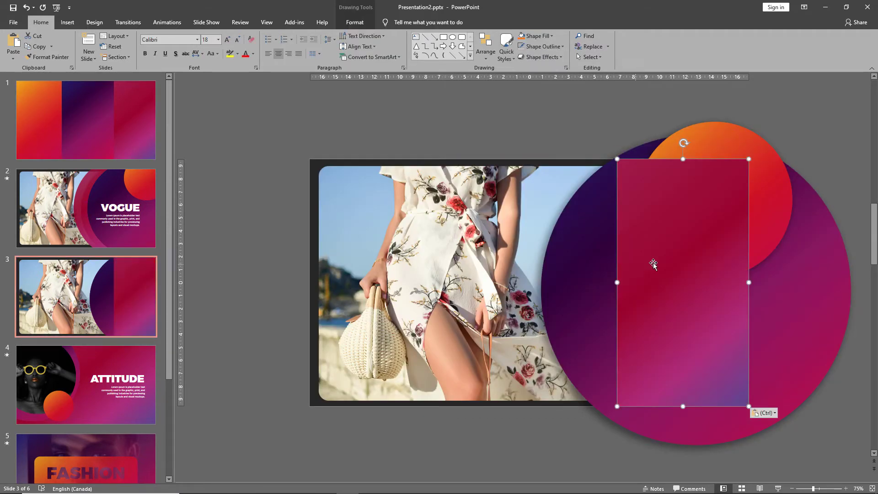
pyautogui.moveTo(641, 259); pyautogui.dragTo(422, 258)
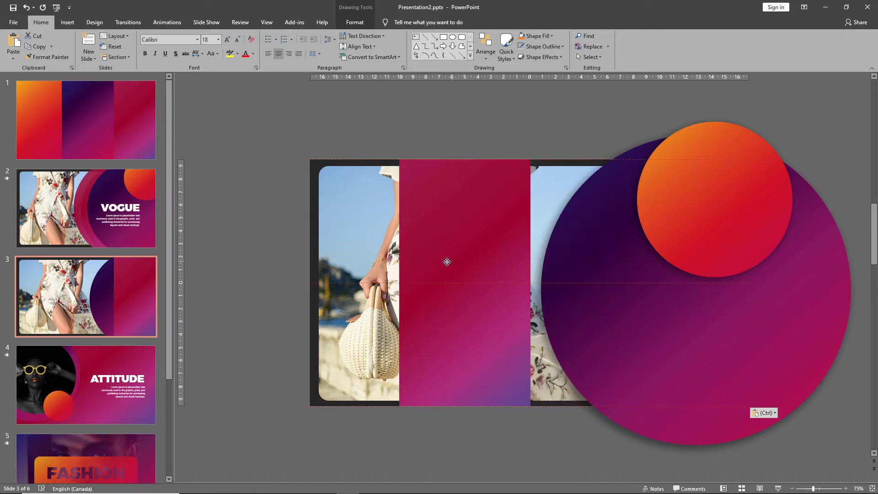
pyautogui.click(354, 22)
pyautogui.click(98, 37)
pyautogui.moveTo(103, 48)
pyautogui.click(149, 78)
# - Set the oval to 12 × 12 cm, then enlarge it to 23.92 cm across
pyautogui.click(698, 41)
pyautogui.write('12')
pyautogui.press('Tab')
pyautogui.write('12')
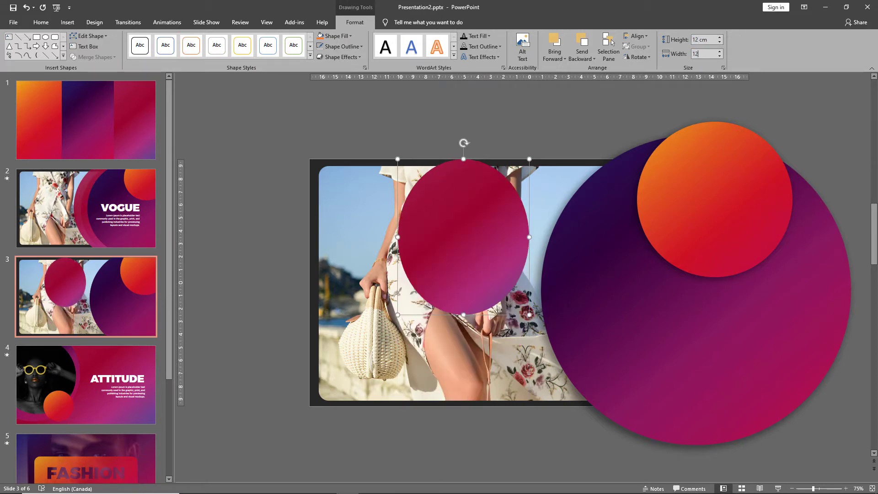
pyautogui.press('Return')
pyautogui.moveTo(553, 315); pyautogui.dragTo(708, 458)
pyautogui.moveTo(568, 359); pyautogui.dragTo(652, 346)
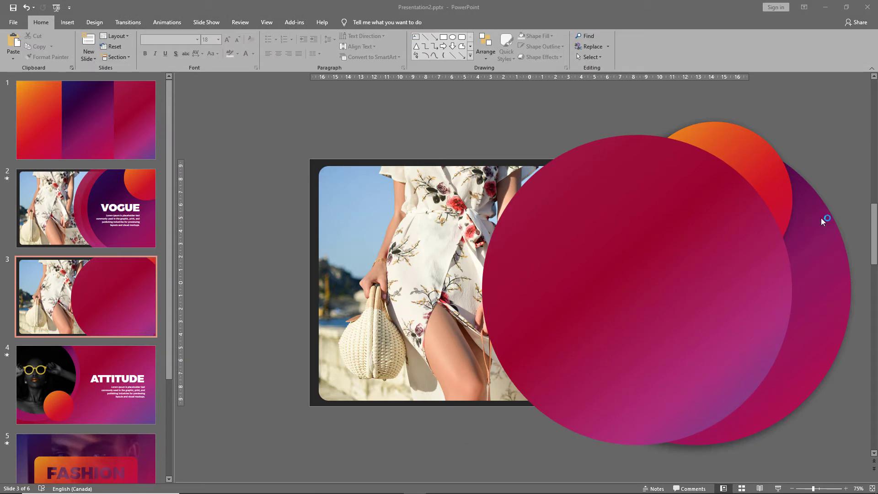
# - Send the red circle to the back and shift it slightly to the right
pyautogui.click(512, 243)
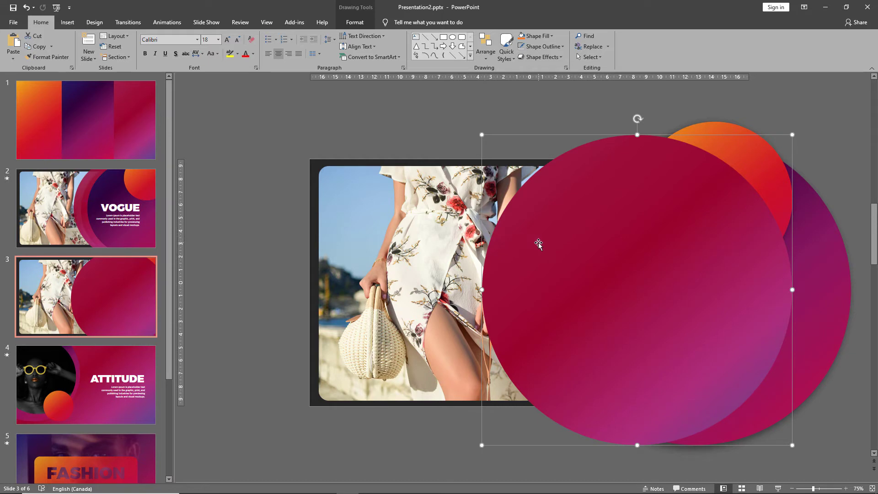
pyautogui.keyDown('ctrl'); pyautogui.click(410, 235); pyautogui.keyUp('ctrl')
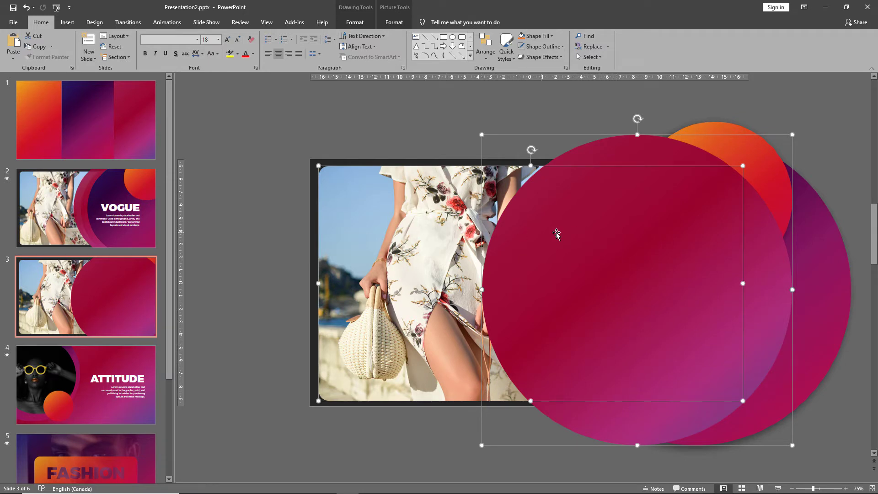
pyautogui.rightClick(433, 244)
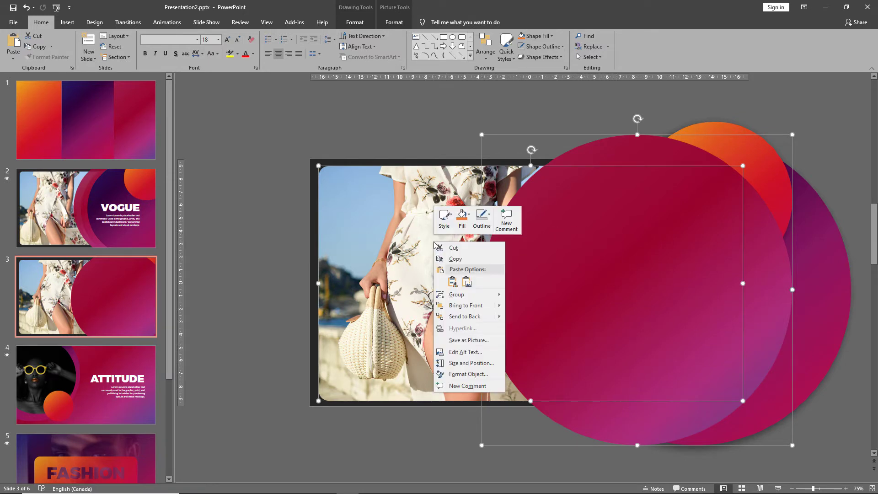
pyautogui.click(456, 320)
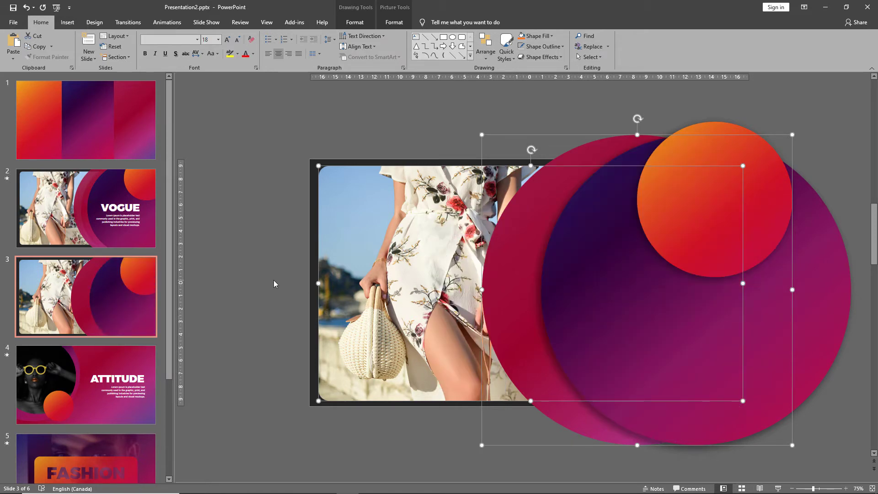
pyautogui.click(274, 280)
pyautogui.click(521, 241)
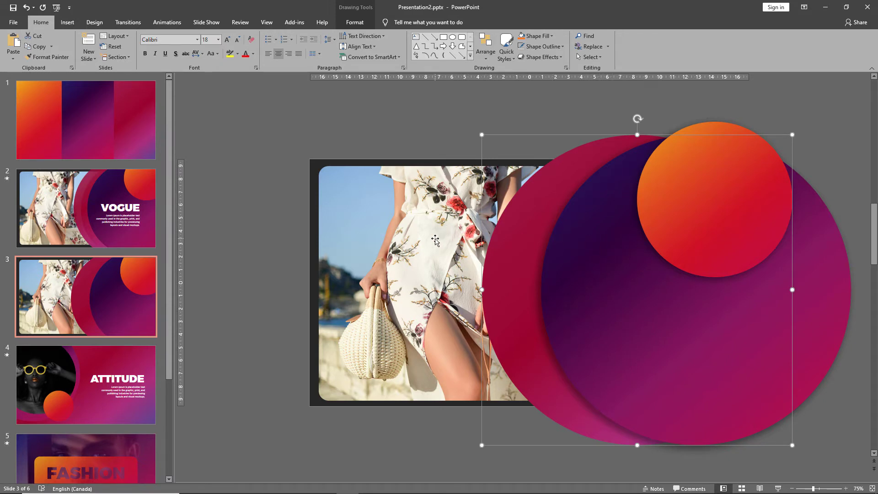
pyautogui.click(451, 132)
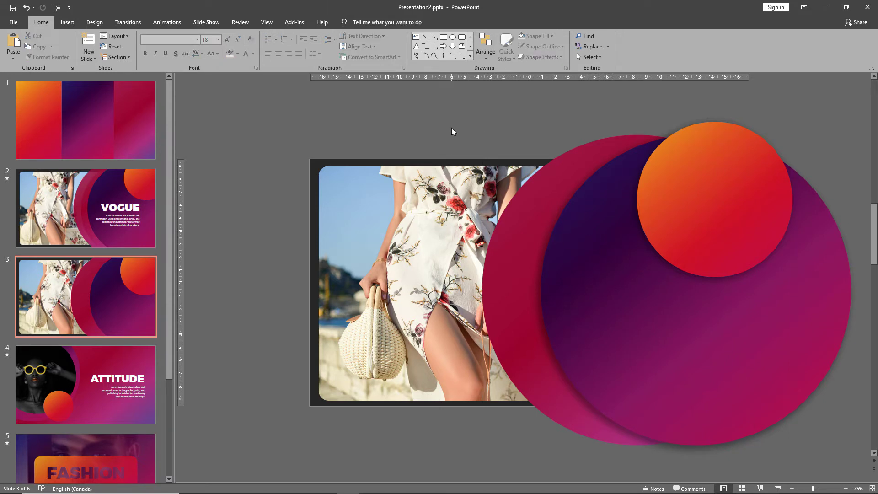
pyautogui.click(508, 317)
pyautogui.moveTo(507, 291); pyautogui.dragTo(530, 290)
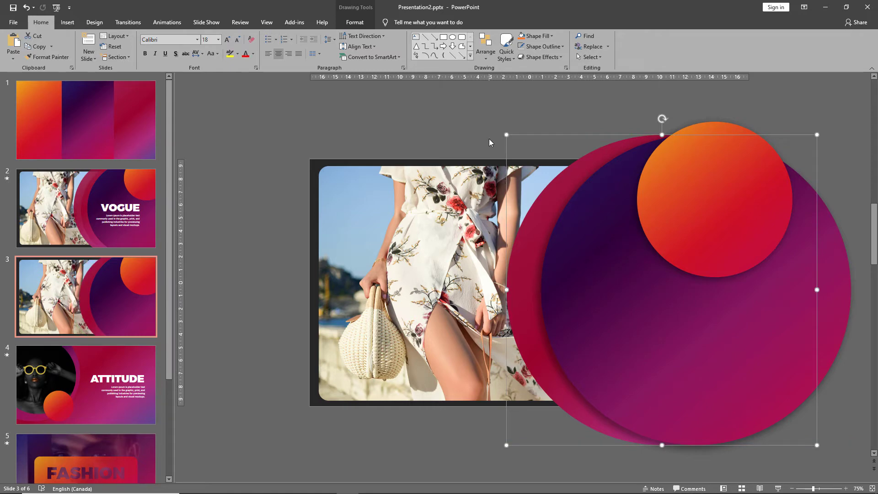
# - Raise the red circle's gradient stop transparency to 37% in Format Shape
pyautogui.rightClick(530, 249)
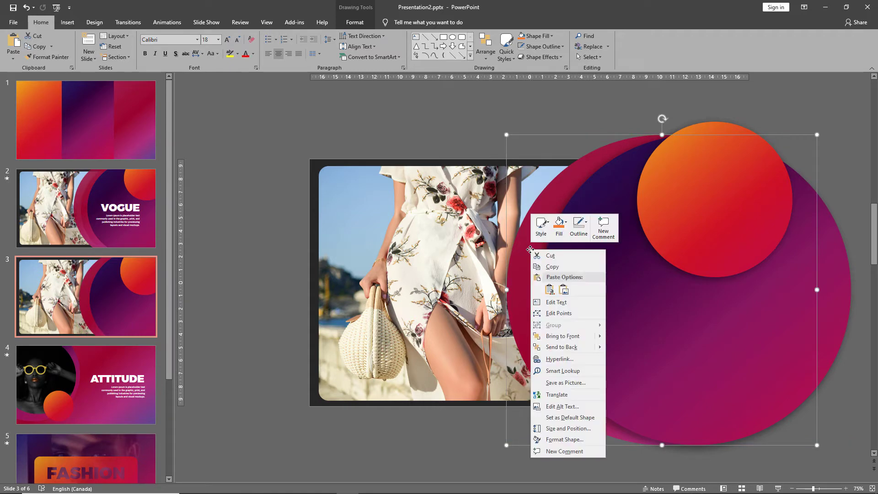
pyautogui.click(565, 439)
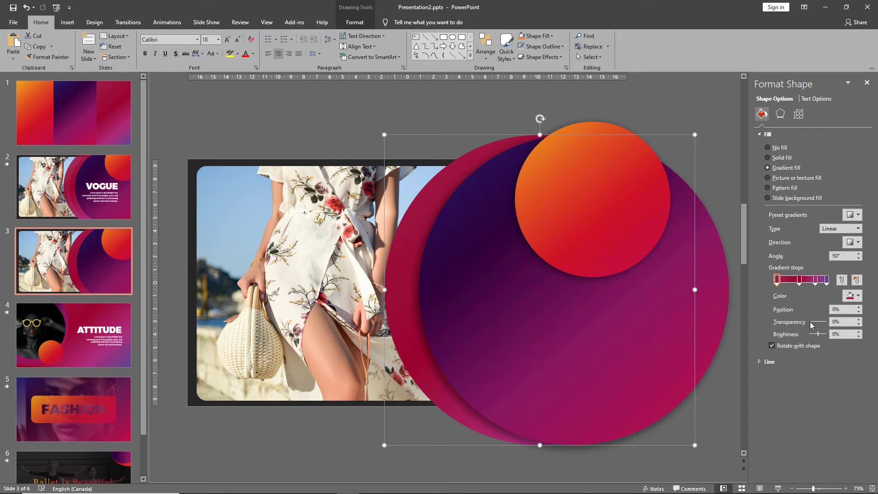
pyautogui.moveTo(811, 325); pyautogui.dragTo(816, 325)
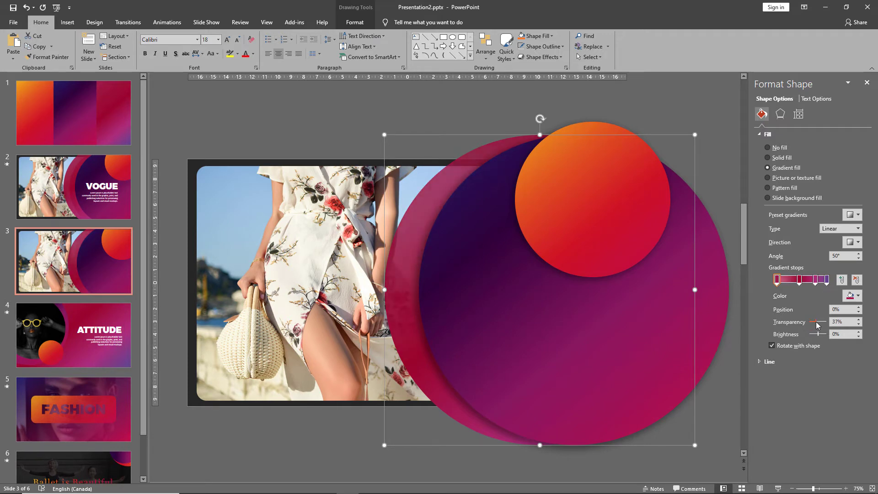
pyautogui.click(385, 109)
# - Paste a copy of the red circle, send it backward, and move it right over the photo
pyautogui.click(402, 285)
pyautogui.hotkey('ctrl', 'v')
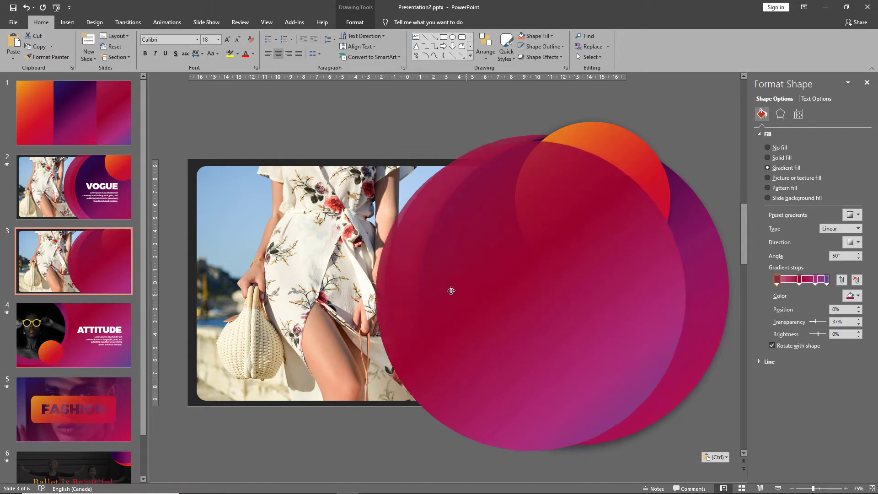
pyautogui.moveTo(445, 291); pyautogui.dragTo(453, 291)
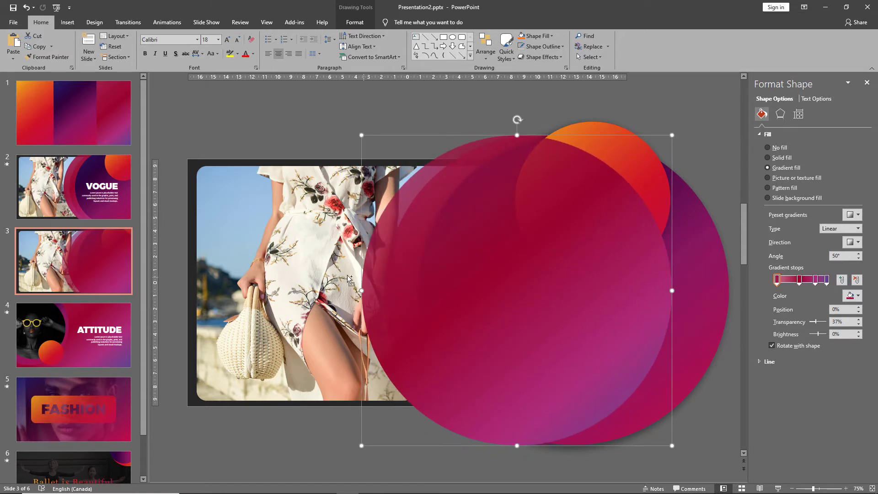
pyautogui.keyDown('shift'); pyautogui.click(315, 271); pyautogui.keyUp('shift')
pyautogui.rightClick(297, 231)
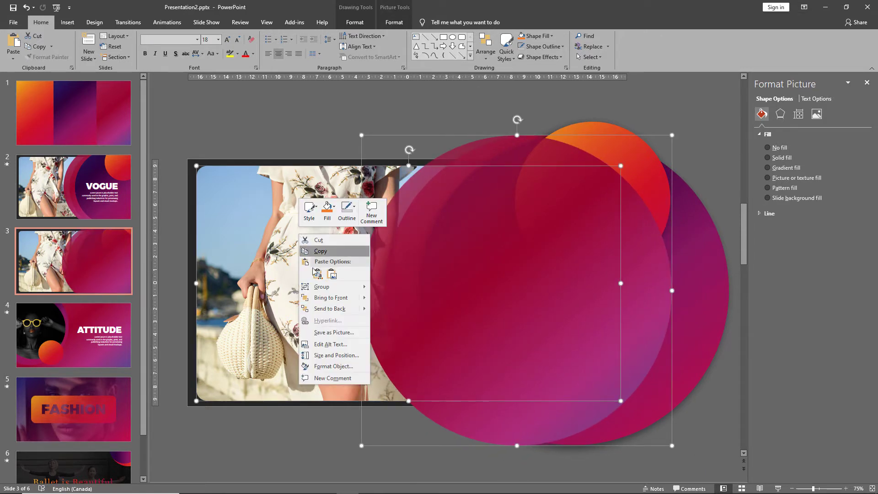
pyautogui.click(322, 310)
pyautogui.click(310, 125)
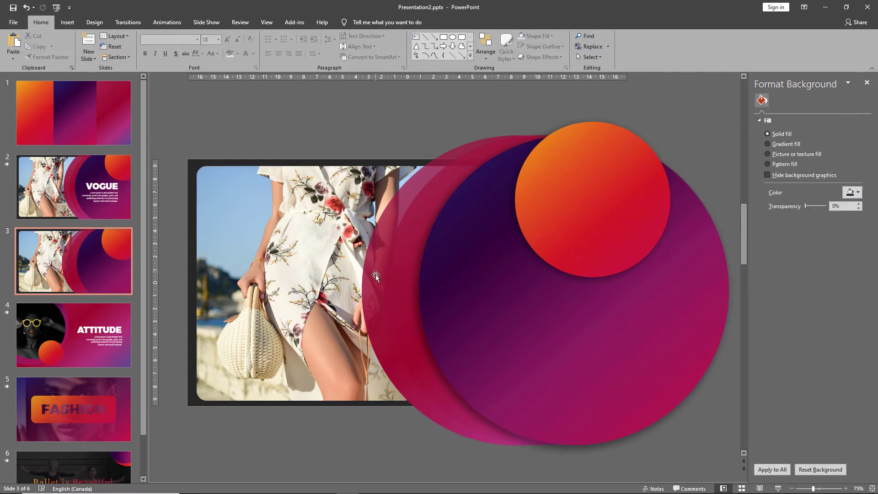
pyautogui.click(374, 276)
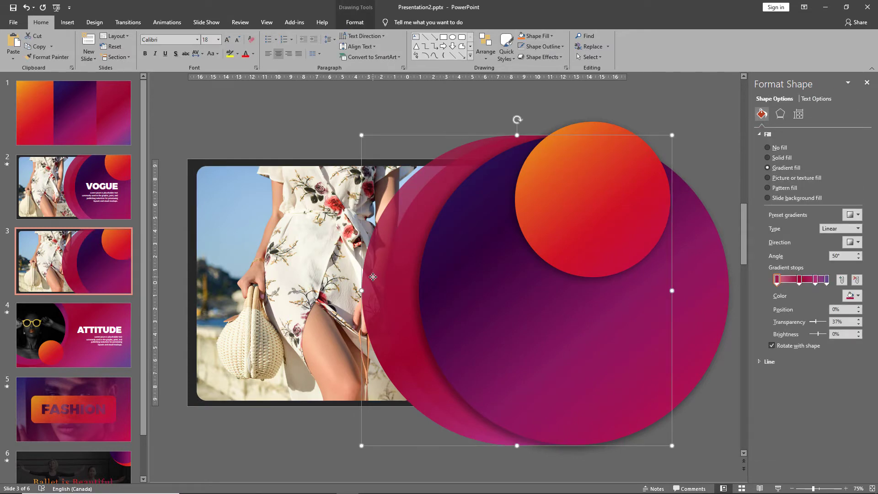
pyautogui.moveTo(372, 277); pyautogui.dragTo(399, 280)
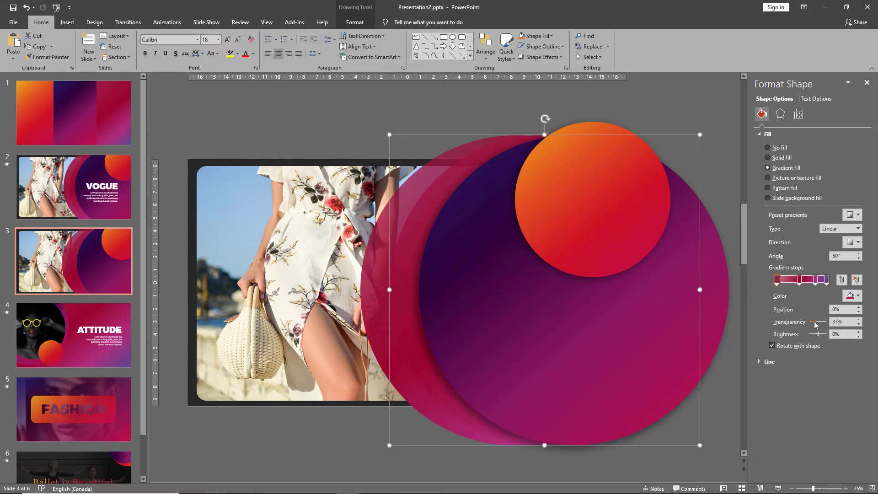
# - Make a gradient stop fully opaque on each translucent circle and review the look
pyautogui.click(799, 279)
pyautogui.click(817, 325)
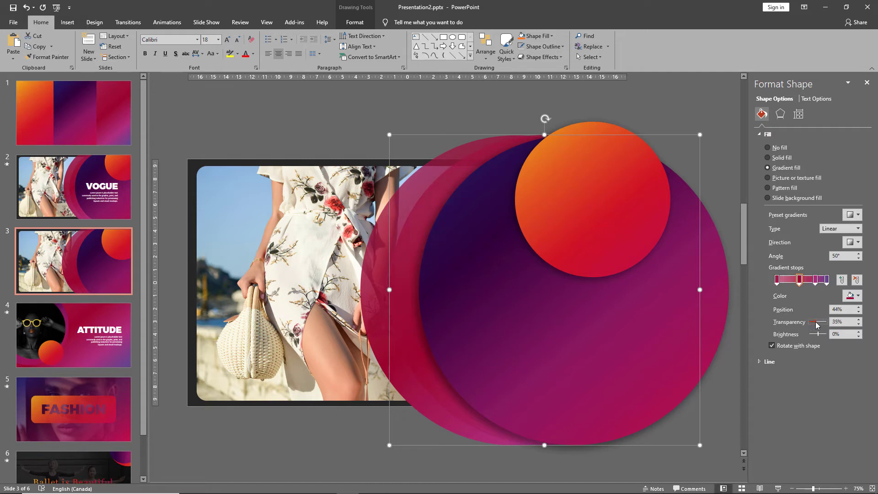
pyautogui.moveTo(817, 325); pyautogui.dragTo(810, 323)
pyautogui.click(387, 284)
pyautogui.click(407, 284)
pyautogui.moveTo(817, 325); pyautogui.dragTo(808, 324)
pyautogui.click(348, 130)
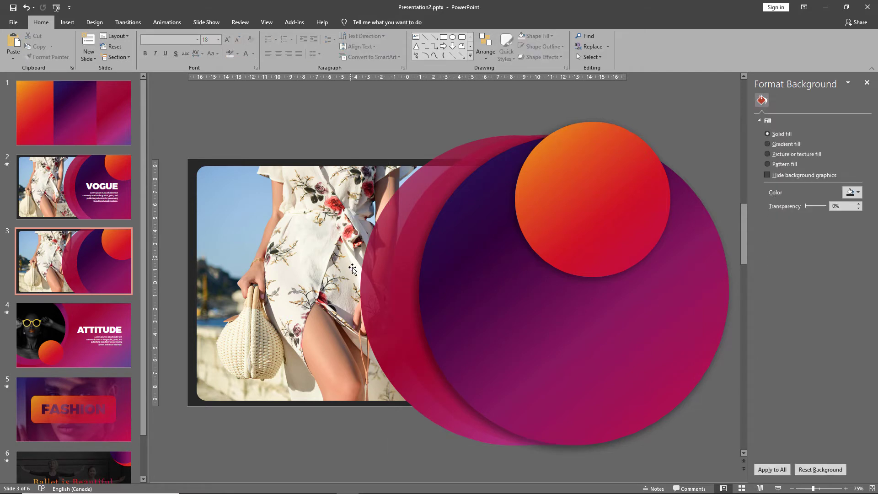
pyautogui.click(371, 275)
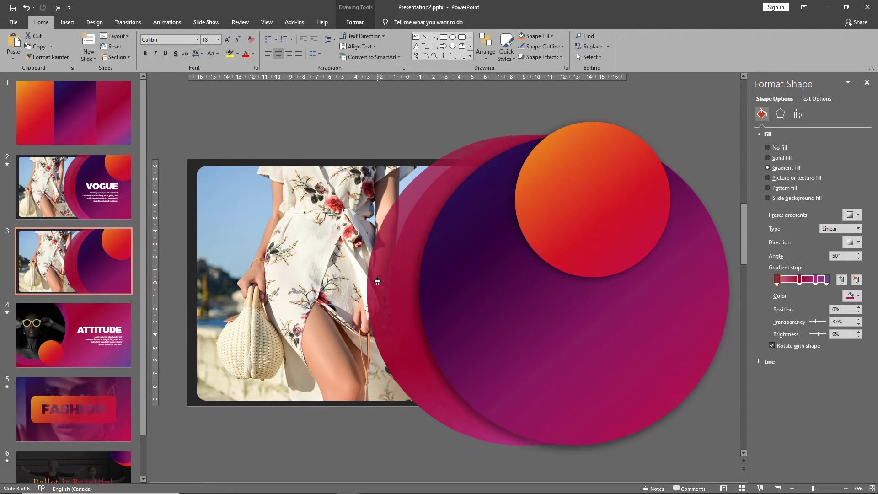
pyautogui.click(338, 127)
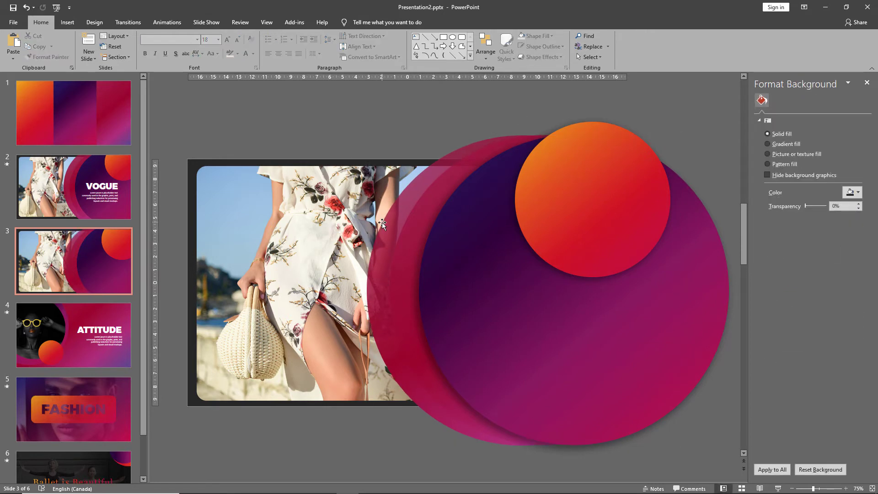
# - Apply a bottom offset shadow to the large gradient circle
pyautogui.click(401, 263)
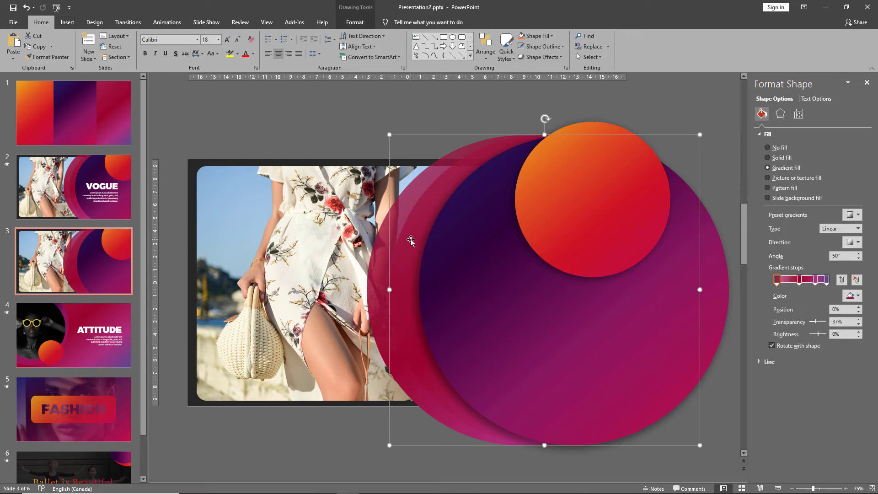
pyautogui.click(535, 56)
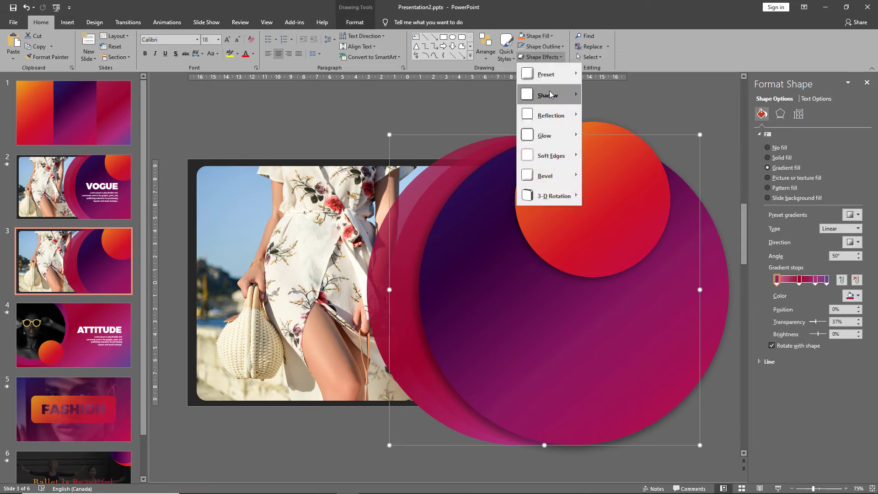
pyautogui.moveTo(550, 95)
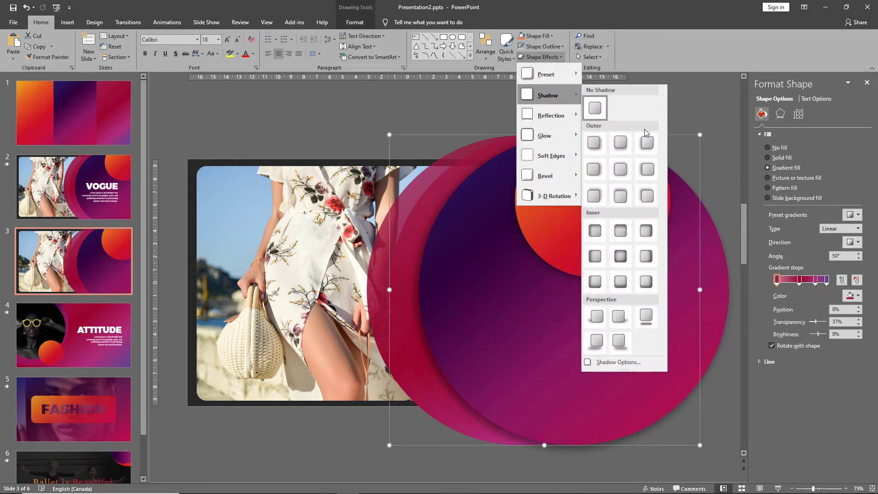
pyautogui.click(619, 146)
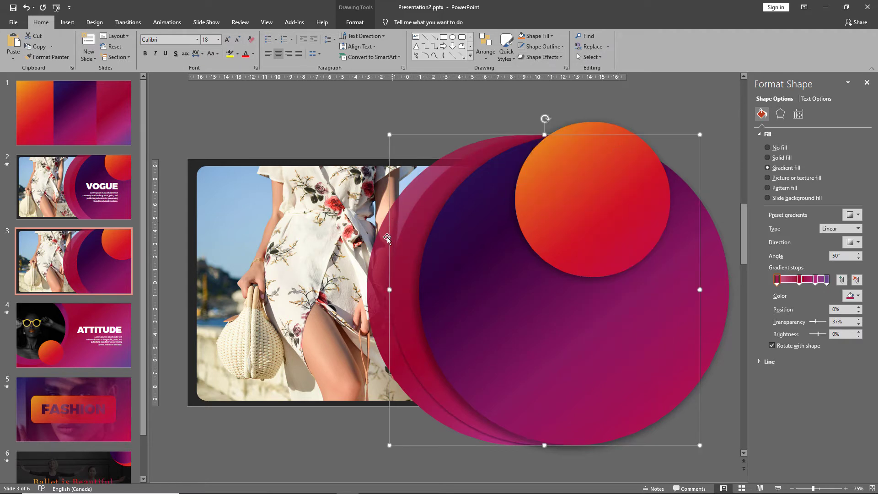
pyautogui.click(344, 133)
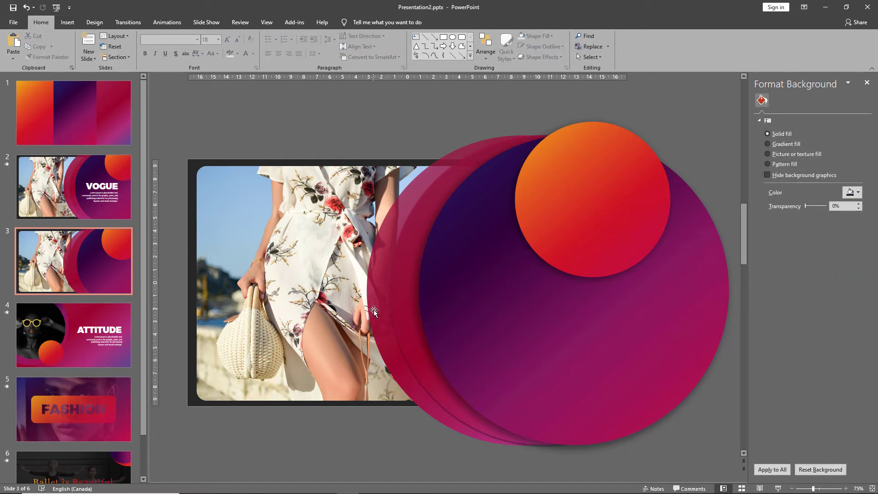
pyautogui.click(396, 300)
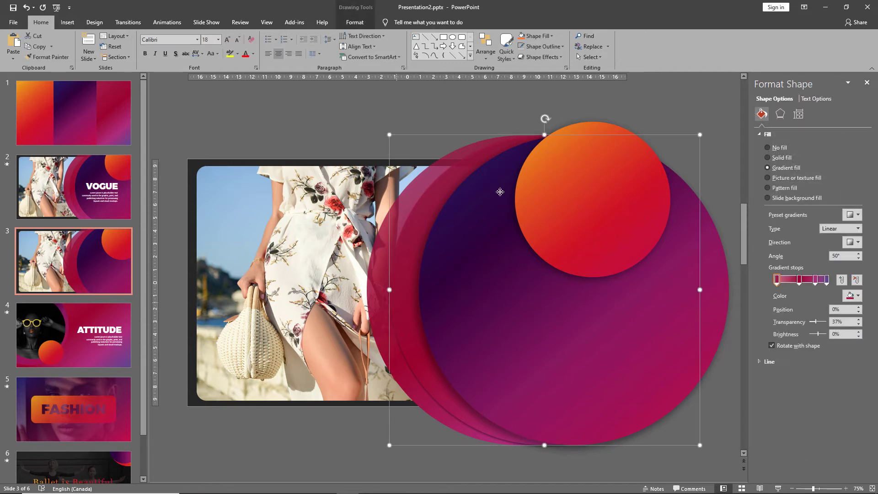
# - Increase the circle's shadow blur to 21 pt and close the Format Shape pane
pyautogui.click(549, 59)
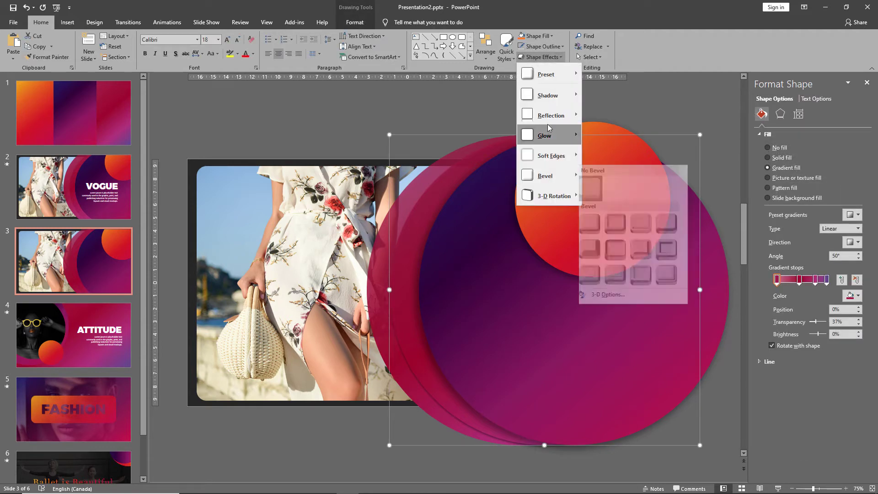
pyautogui.moveTo(556, 102)
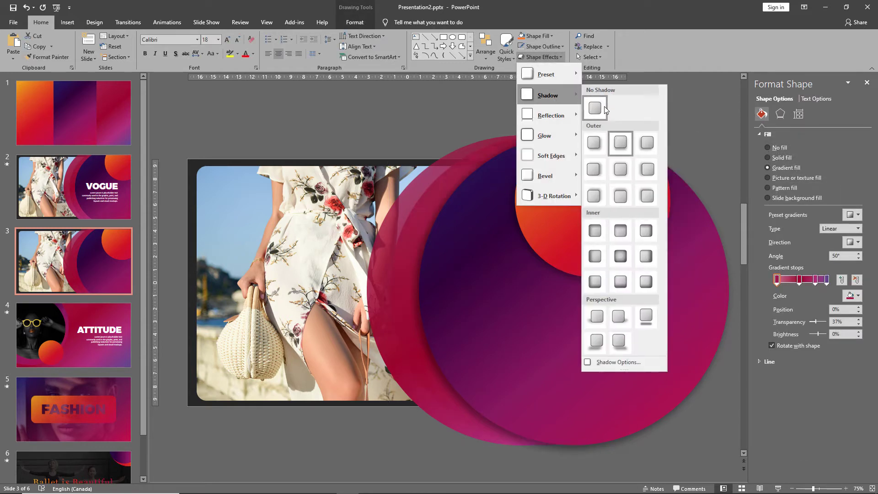
pyautogui.click(604, 362)
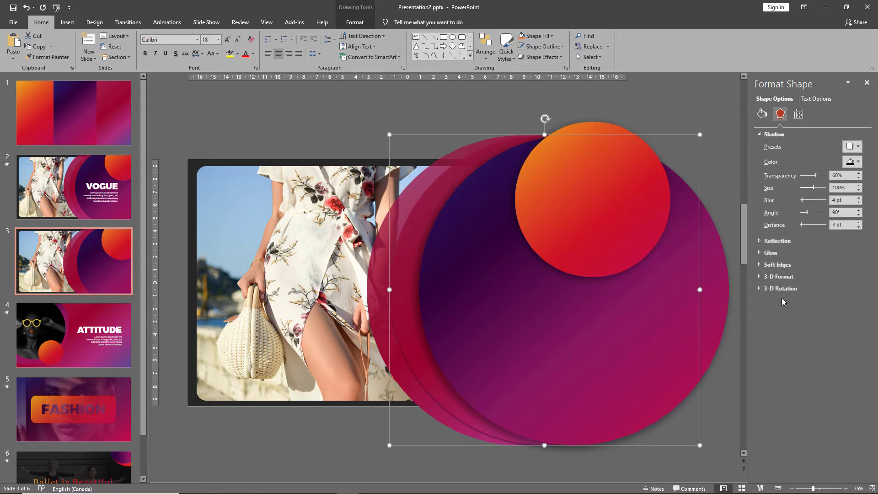
pyautogui.click(859, 198)
pyautogui.click(462, 139)
pyautogui.click(867, 82)
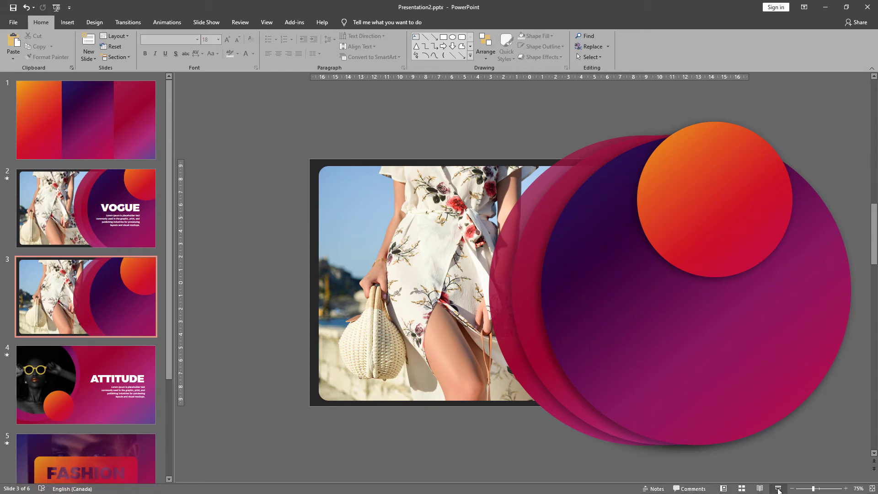
# - Copy slide 2's VOGUE title and description text onto slide 3
pyautogui.click(779, 488)
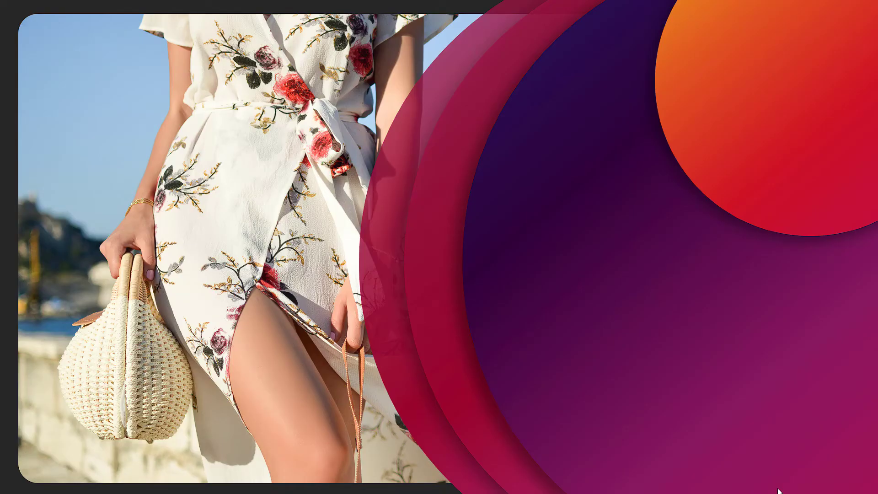
pyautogui.press('Escape')
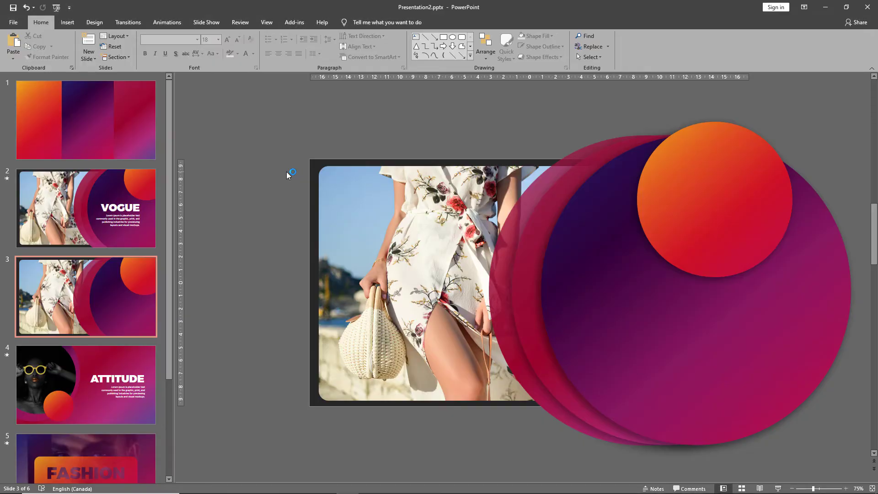
pyautogui.click(138, 213)
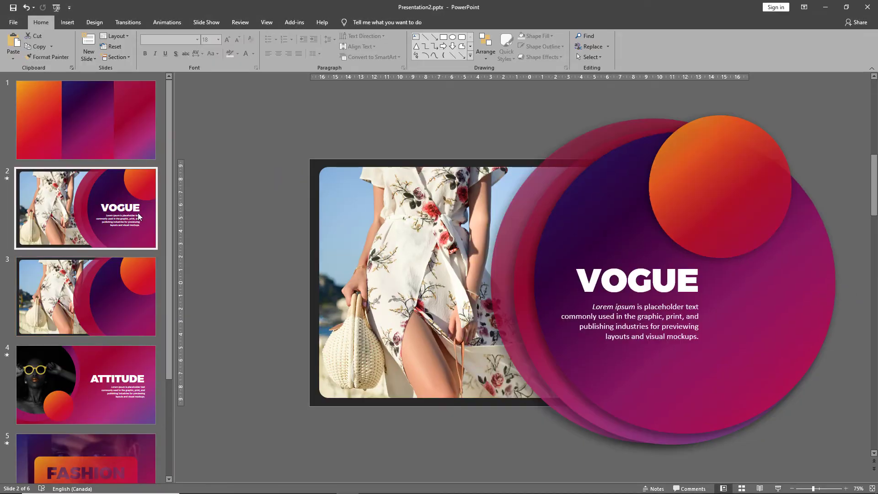
pyautogui.moveTo(851, 217); pyautogui.dragTo(507, 394)
pyautogui.click(106, 306)
pyautogui.hotkey('ctrl', 'v')
# - Move the pasted VOGUE text block slightly lower on the big purple circle
pyautogui.click(228, 287)
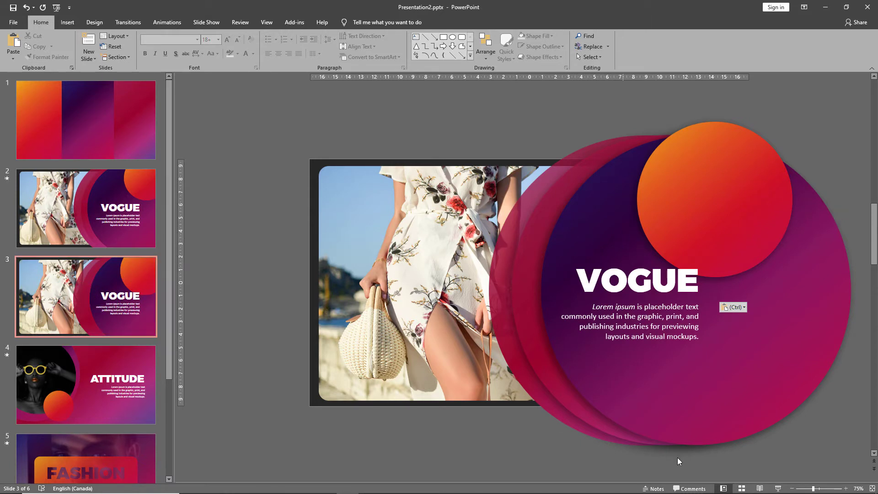
pyautogui.moveTo(771, 456); pyautogui.dragTo(535, 241)
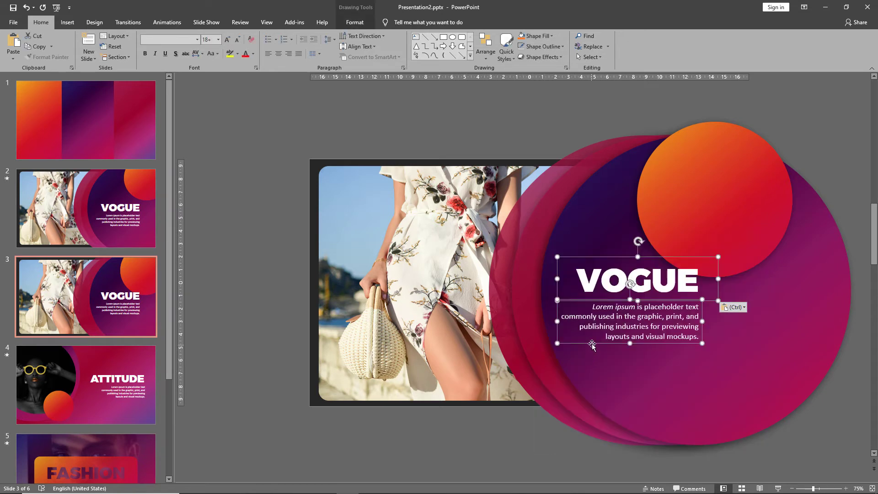
pyautogui.moveTo(592, 345); pyautogui.dragTo(591, 356)
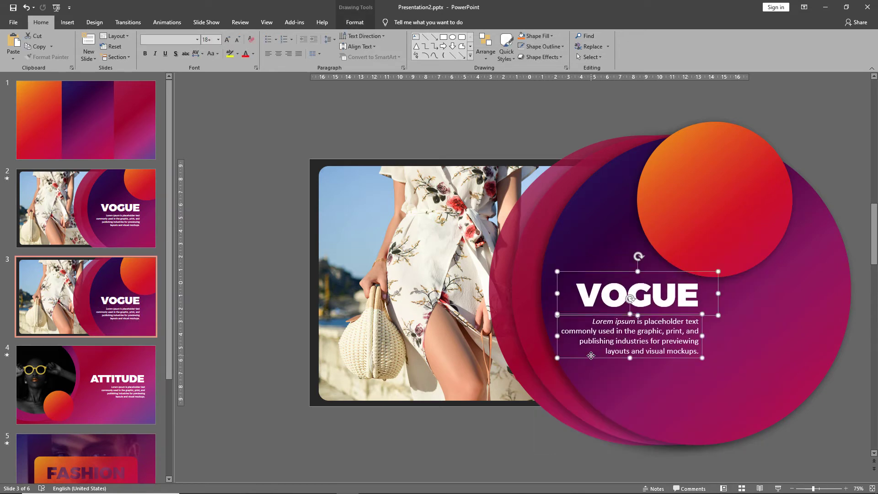
pyautogui.hotkey('ctrl', 'z')
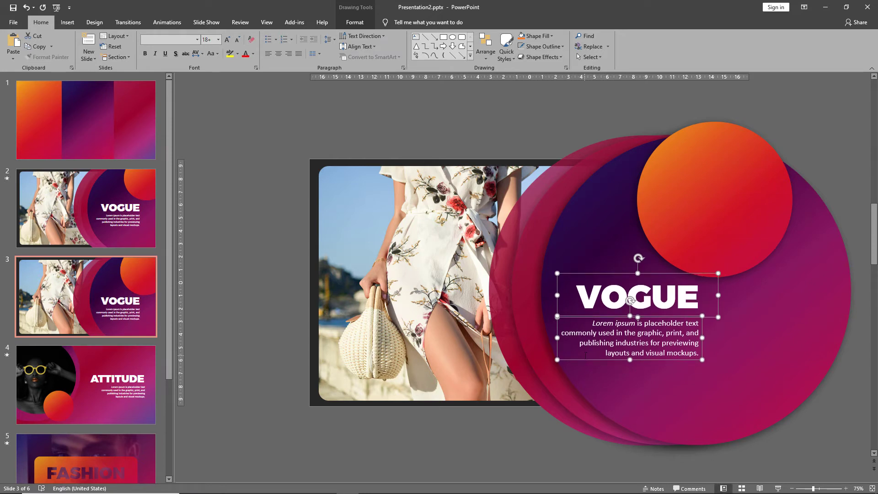
pyautogui.click(253, 316)
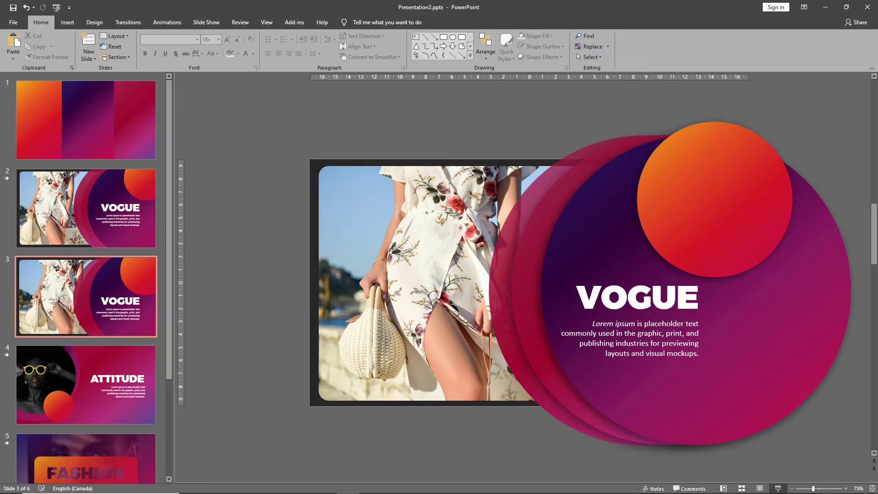
# - Insert a new blank slide after the ATTITUDE slide 4
pyautogui.click(93, 377)
pyautogui.scroll(-1, 94, 378)
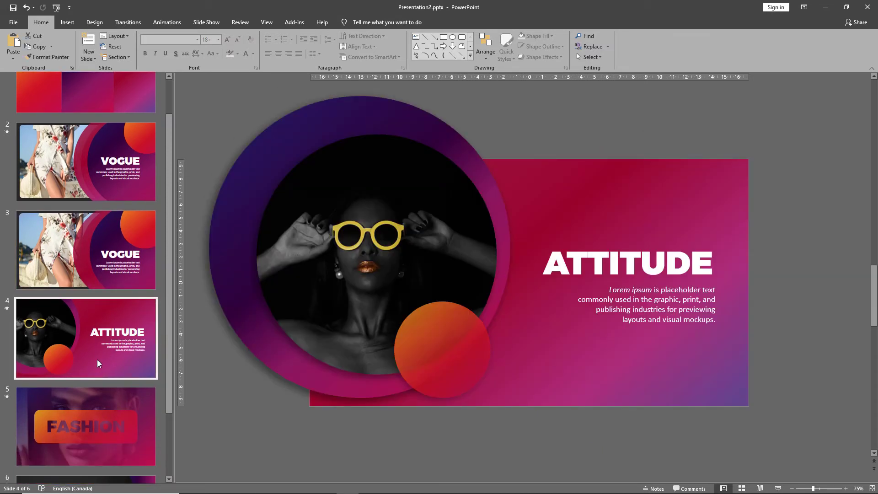
pyautogui.rightClick(97, 360)
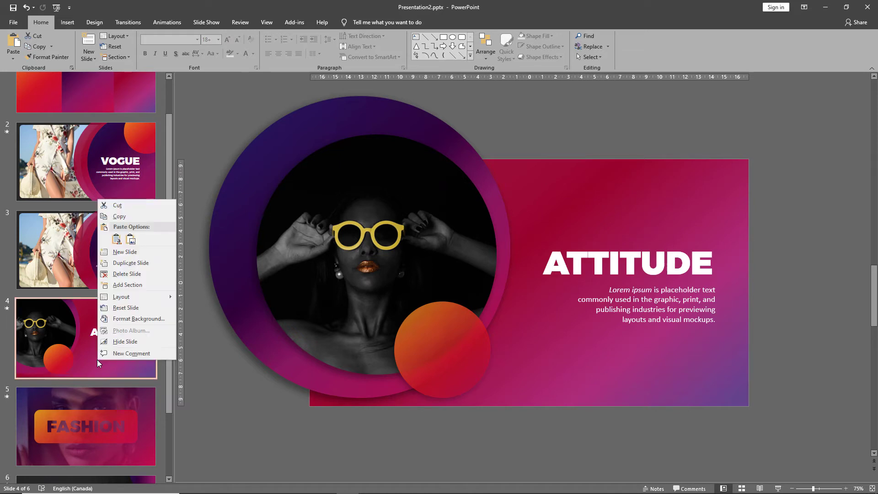
pyautogui.click(127, 252)
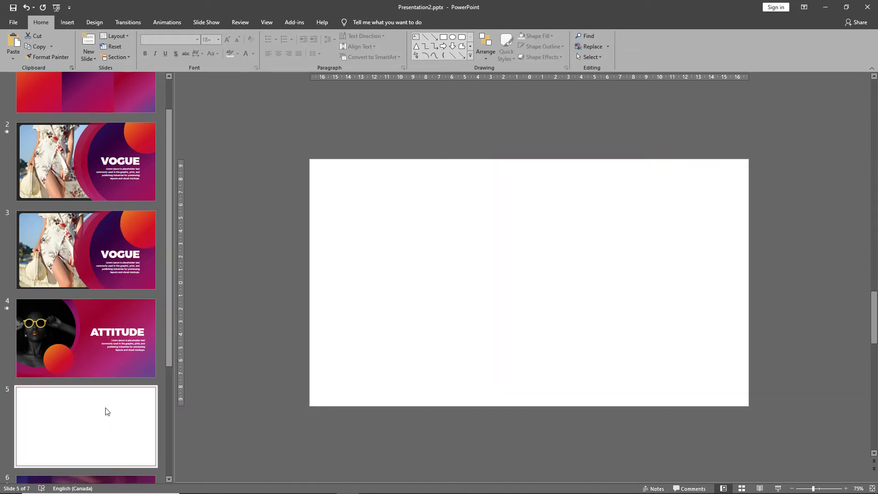
pyautogui.scroll(1, 113, 388)
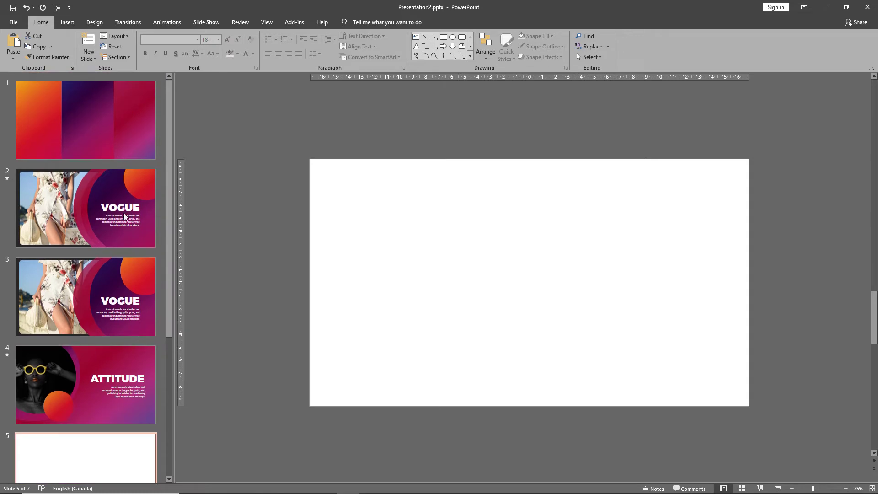
# - Paste slide 1's pink gradient rectangle onto slide 5 and stretch it over the whole slide
pyautogui.click(133, 144)
pyautogui.click(630, 253)
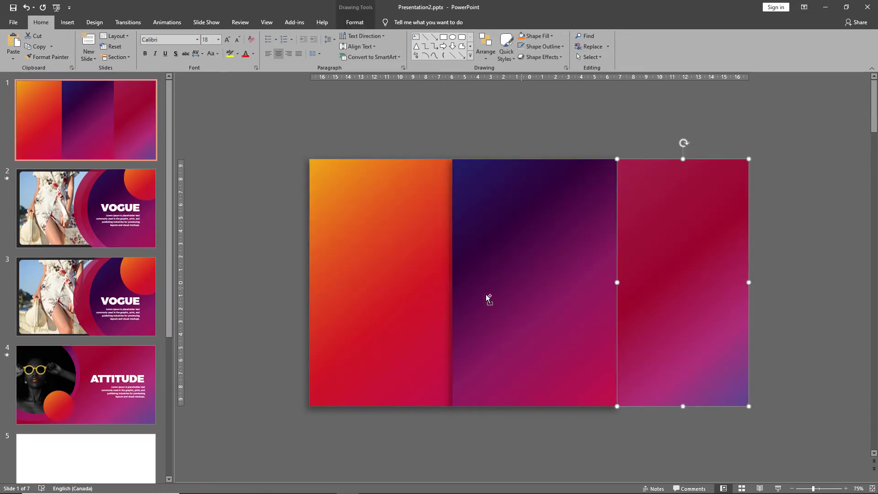
pyautogui.scroll(-3, 101, 381)
pyautogui.click(114, 347)
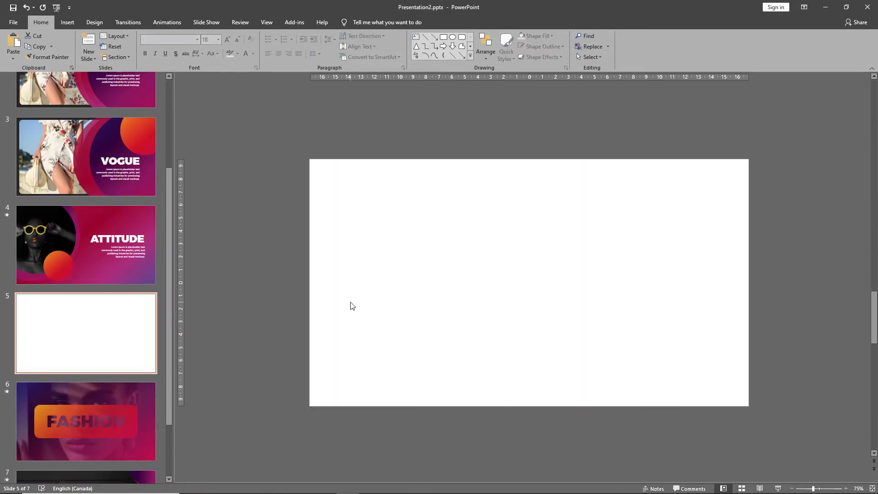
pyautogui.hotkey('ctrl', 'v')
pyautogui.moveTo(617, 282); pyautogui.dragTo(311, 281)
pyautogui.click(257, 275)
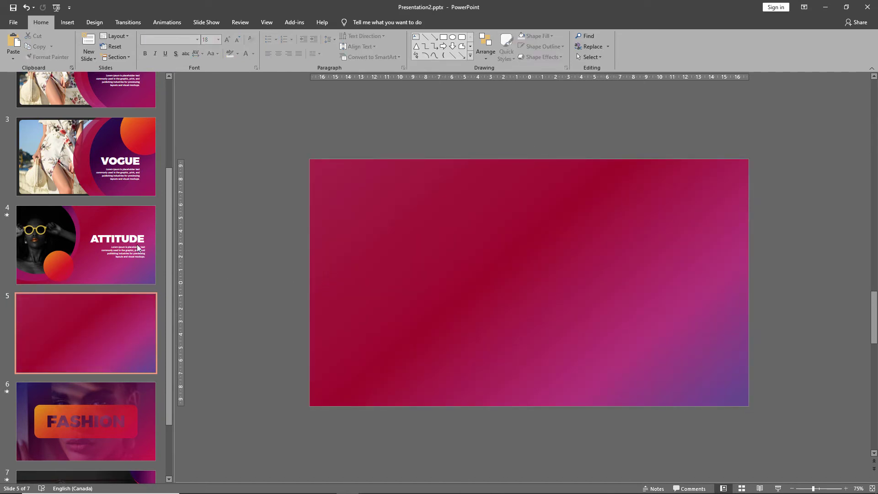
pyautogui.scroll(1, 123, 246)
# - Copy slide 3's large purple gradient circle onto slide 5
pyautogui.click(130, 224)
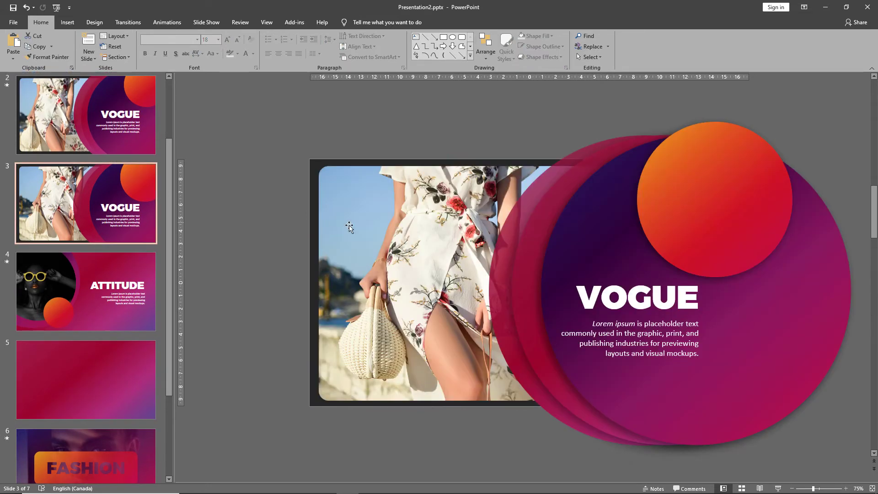
pyautogui.click(613, 237)
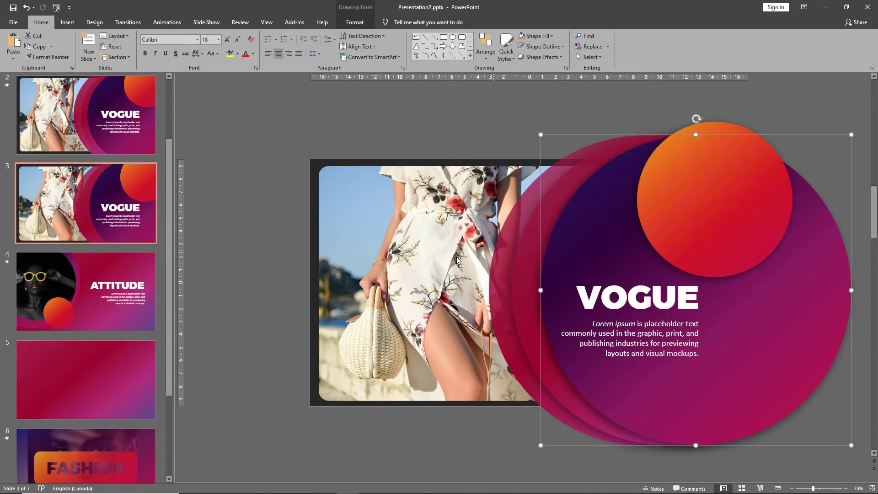
pyautogui.hotkey('ctrl', 'c')
pyautogui.click(106, 359)
pyautogui.hotkey('ctrl', 'v')
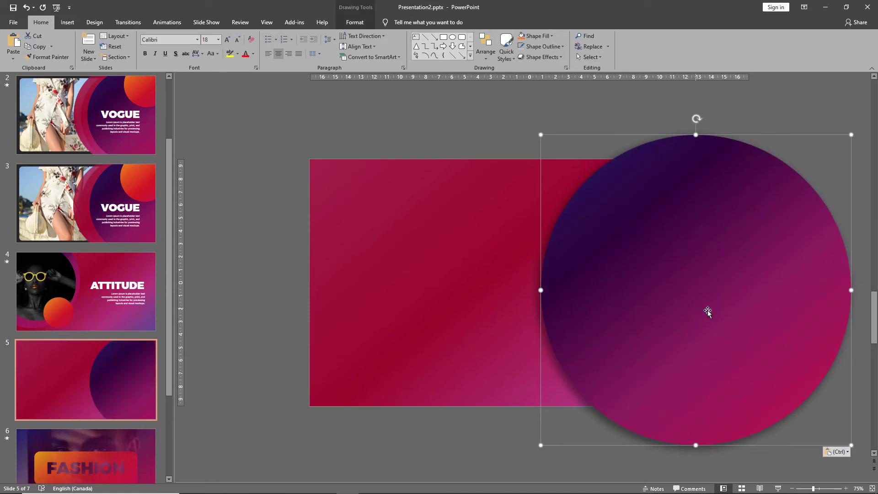
# - Position and size the circle over slide 5's upper-left side, then duplicate it
pyautogui.moveTo(680, 304); pyautogui.dragTo(386, 254)
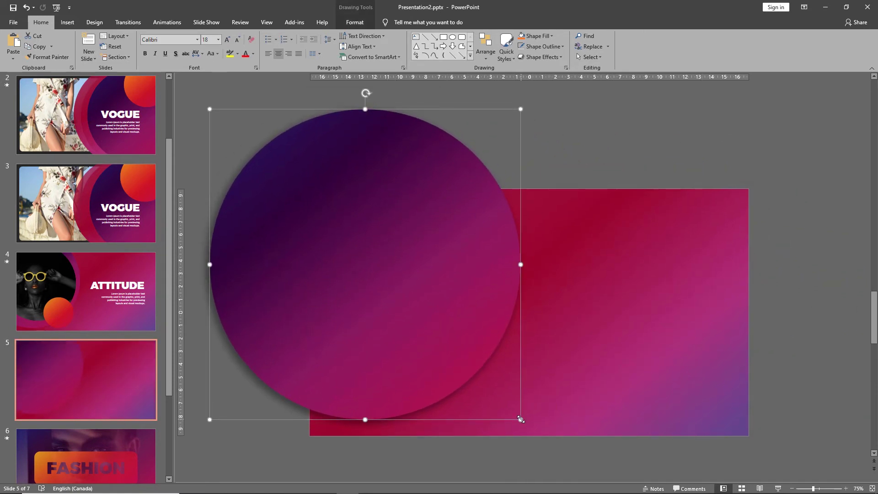
pyautogui.moveTo(520, 419); pyautogui.dragTo(355, 241)
pyautogui.moveTo(283, 196); pyautogui.dragTo(308, 215)
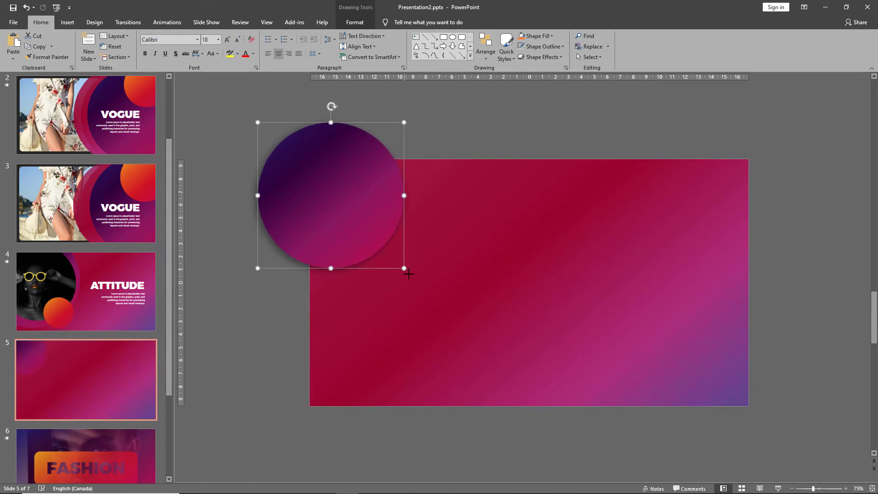
pyautogui.moveTo(411, 276); pyautogui.dragTo(495, 367)
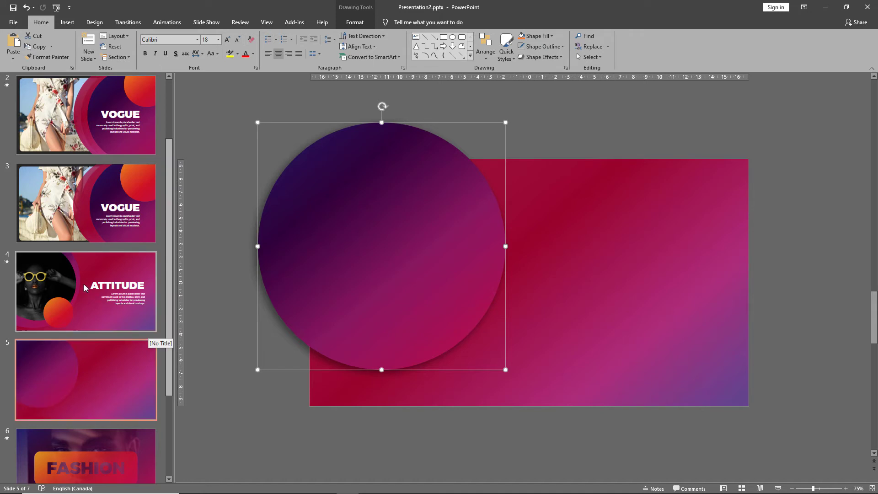
pyautogui.click(220, 319)
pyautogui.click(314, 235)
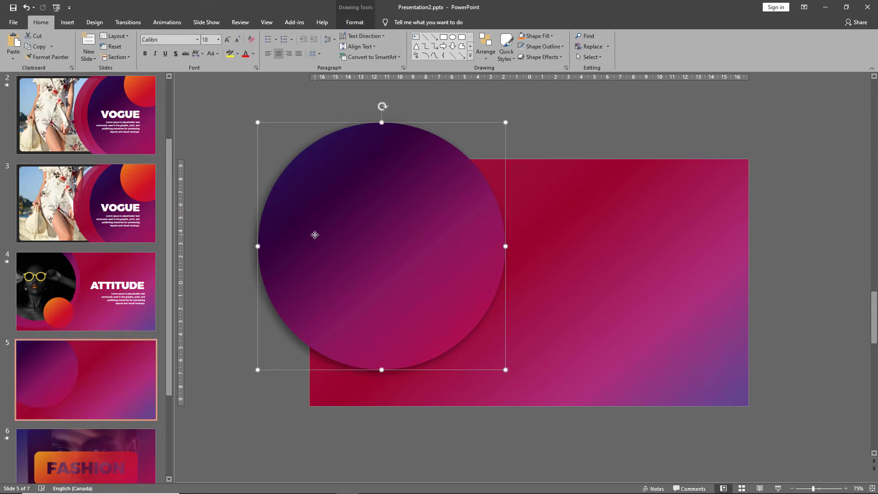
pyautogui.hotkey('ctrl', 'd')
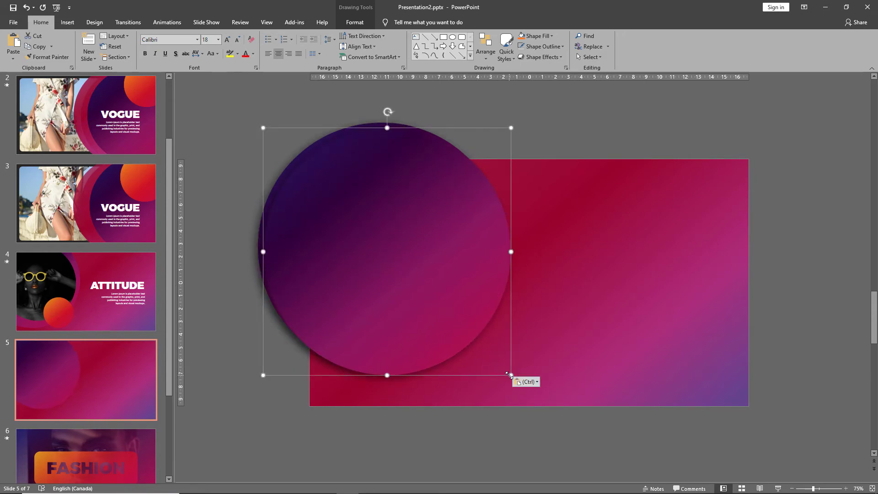
# - Shrink the duplicate circle inside the larger one and fill it with the yellow-sunglasses portrait
pyautogui.moveTo(509, 374); pyautogui.dragTo(473, 347)
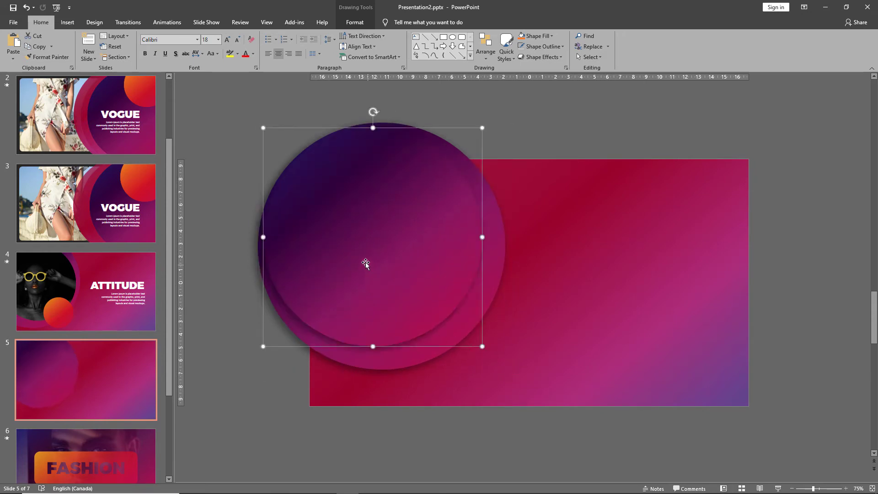
pyautogui.moveTo(365, 265); pyautogui.dragTo(366, 263)
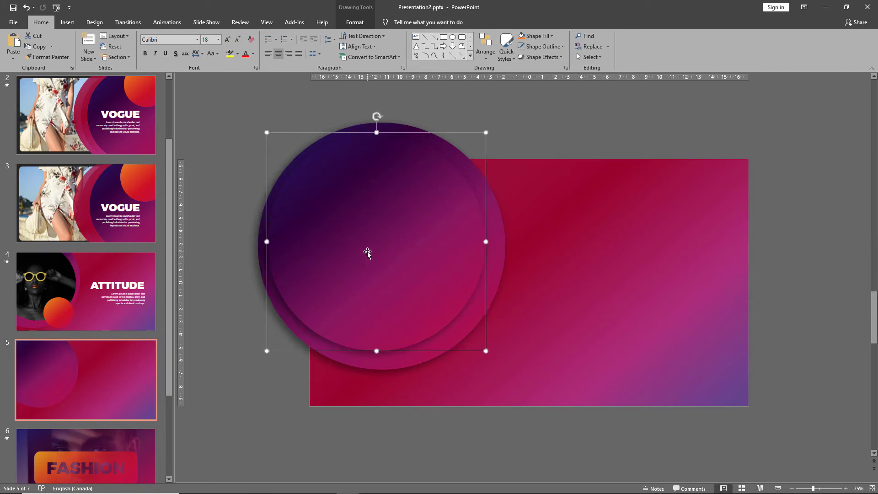
pyautogui.rightClick(367, 251)
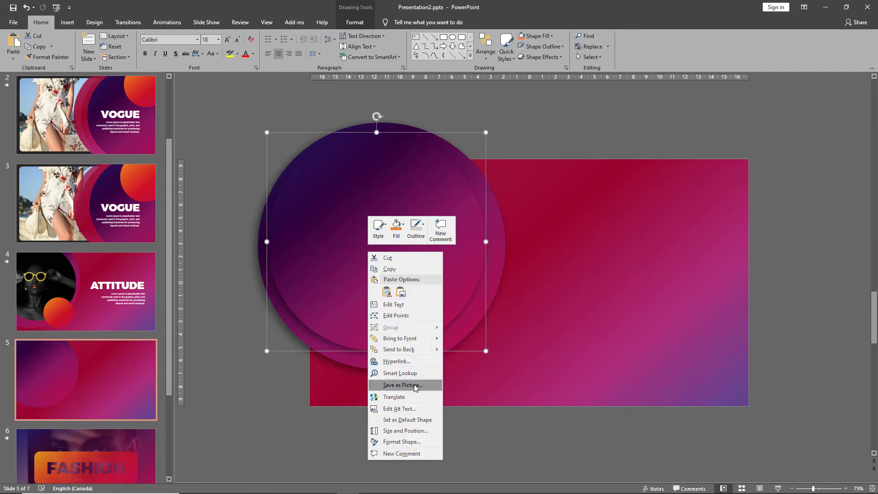
pyautogui.click(406, 442)
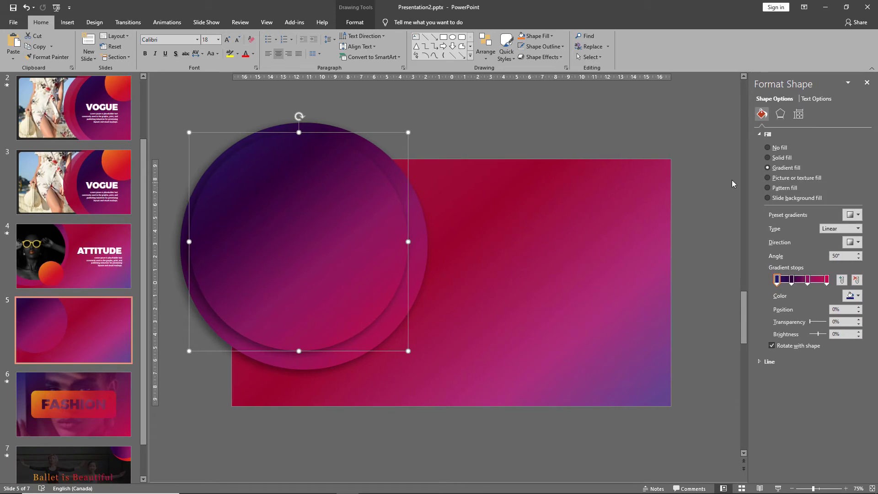
pyautogui.click(785, 178)
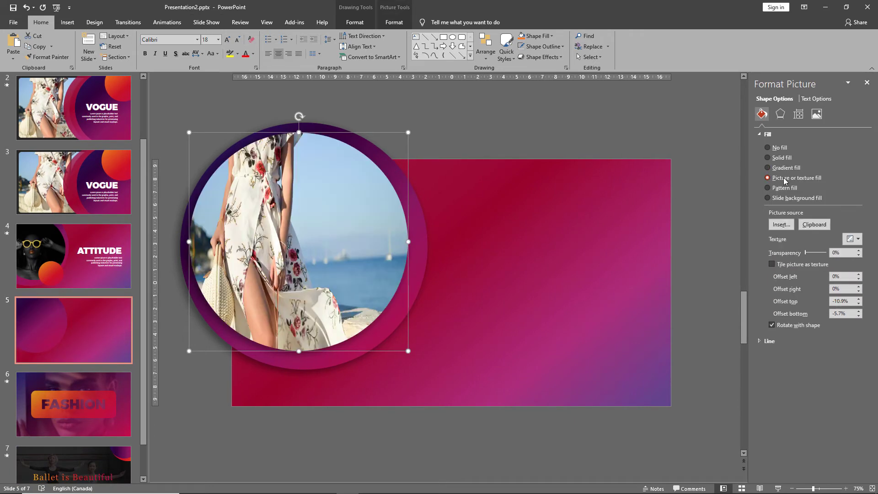
pyautogui.click(781, 224)
pyautogui.click(404, 235)
pyautogui.doubleClick(464, 81)
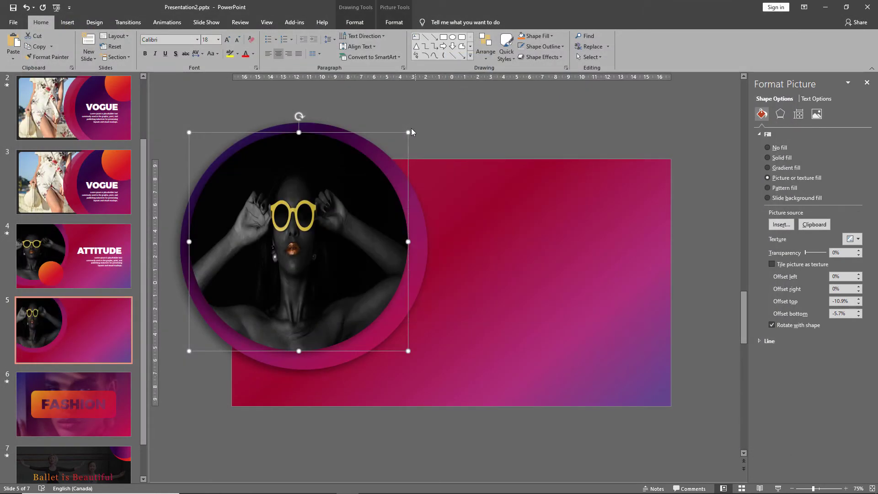
# - Crop and enlarge the portrait within its circle, then centre it inside the ring
pyautogui.click(395, 22)
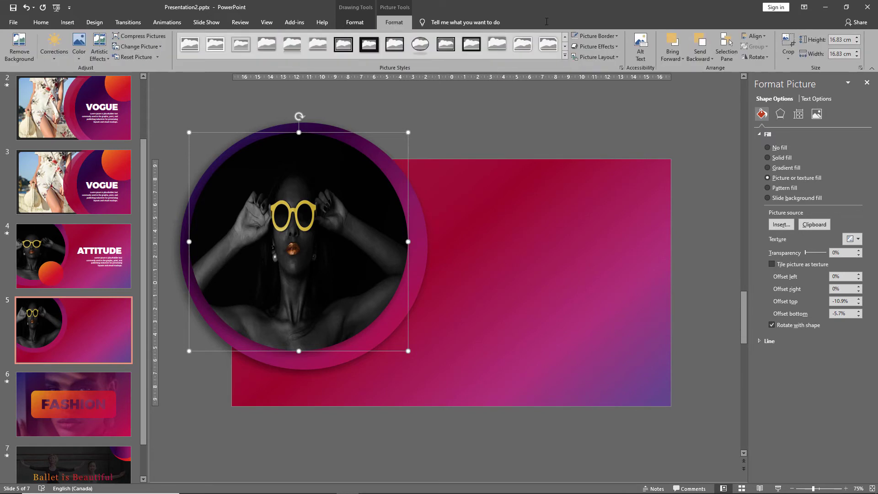
pyautogui.click(788, 42)
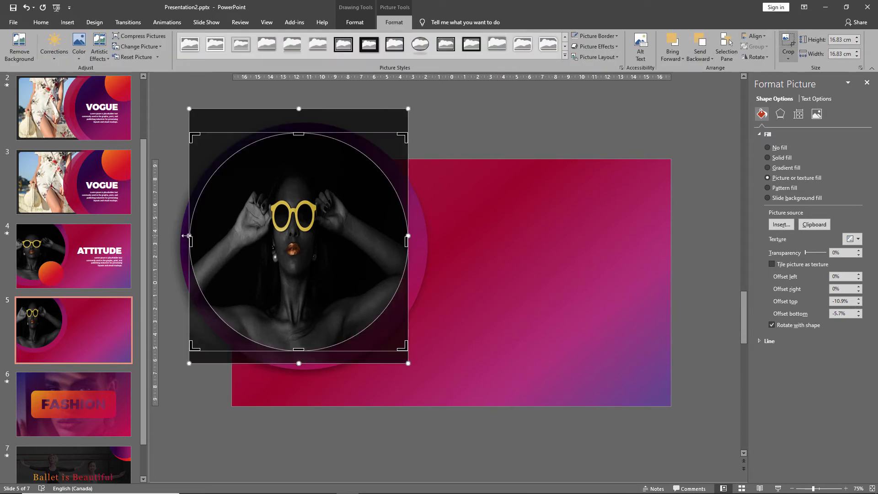
pyautogui.moveTo(187, 235); pyautogui.dragTo(145, 236)
pyautogui.click(535, 122)
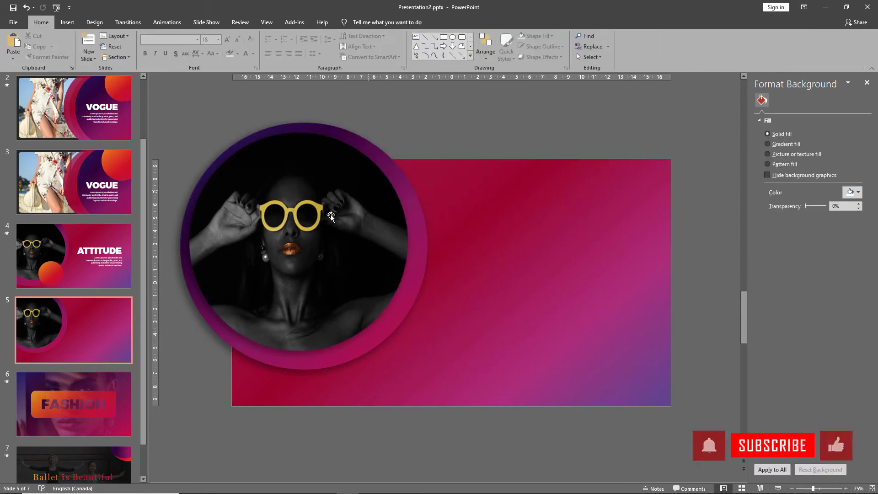
pyautogui.doubleClick(286, 245)
pyautogui.click(787, 43)
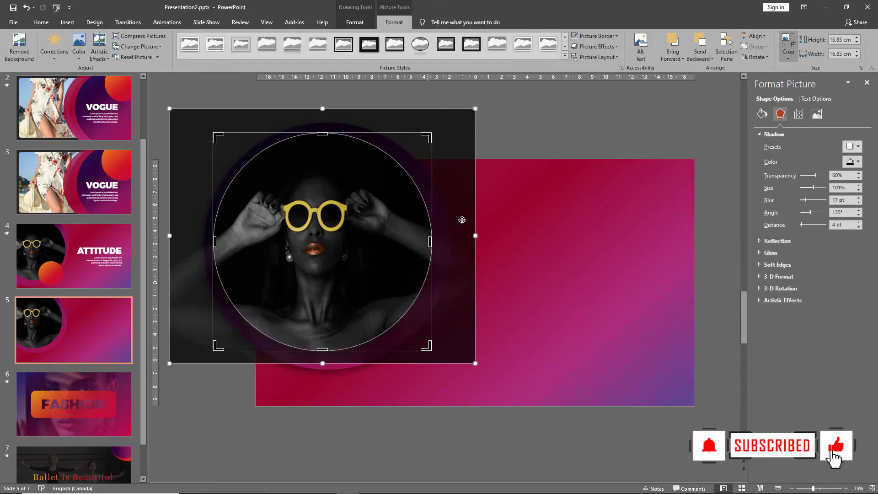
pyautogui.moveTo(468, 222); pyautogui.dragTo(360, 237)
pyautogui.click(577, 122)
pyautogui.click(304, 222)
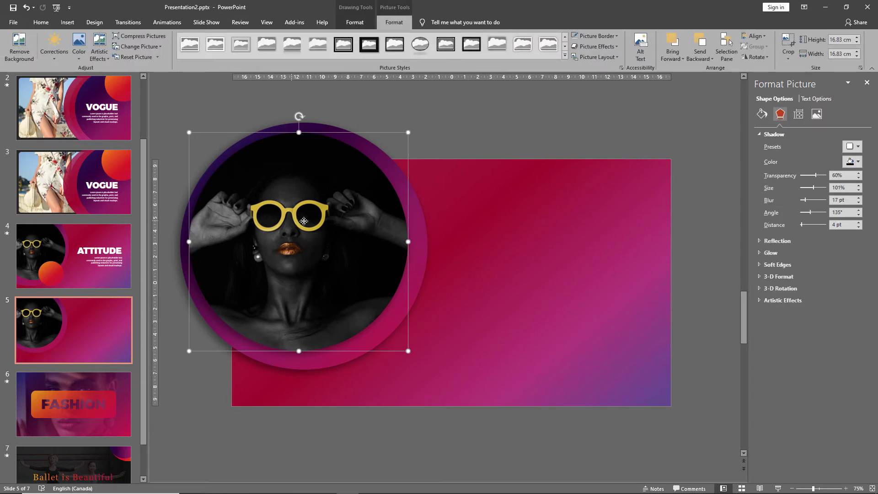
pyautogui.moveTo(304, 222); pyautogui.dragTo(312, 237)
pyautogui.click(490, 115)
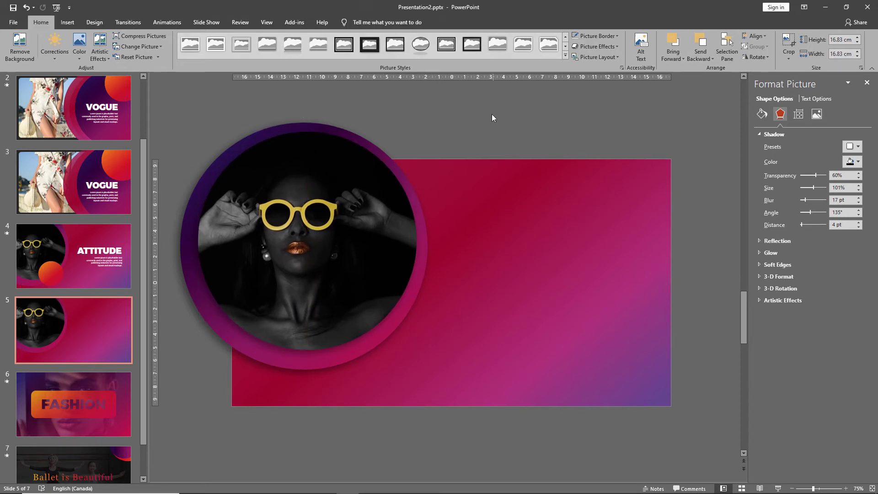
# - Copy slide 3's orange gradient circle to slide 5, shrunk and overlapping the portrait ring's bottom
pyautogui.click(92, 187)
pyautogui.click(554, 198)
pyautogui.hotkey('ctrl', 'c')
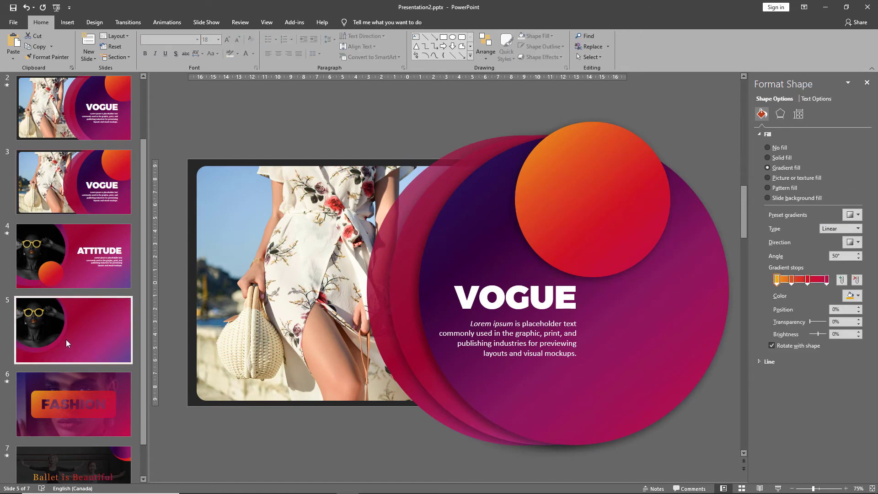
pyautogui.click(65, 339)
pyautogui.hotkey('ctrl', 'v')
pyautogui.moveTo(629, 188); pyautogui.dragTo(366, 307)
pyautogui.moveTo(452, 241); pyautogui.dragTo(398, 294)
pyautogui.moveTo(352, 337); pyautogui.dragTo(371, 338)
pyautogui.click(84, 273)
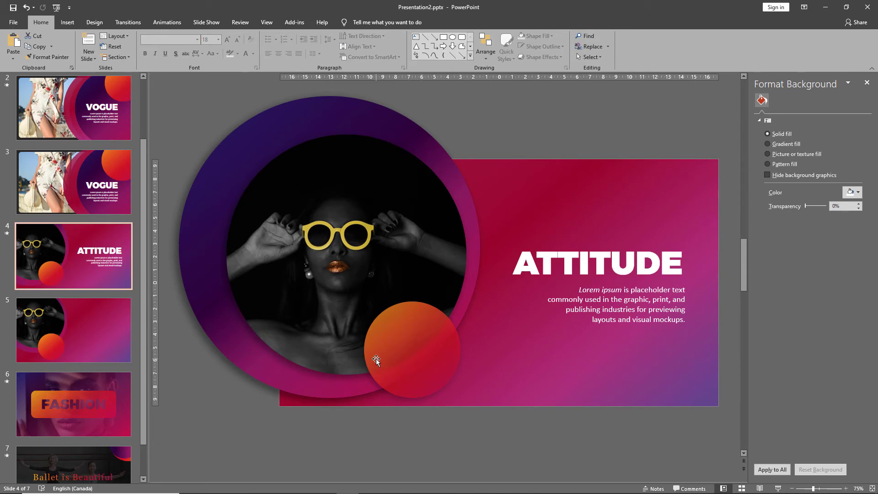
# - Give the orange circle's gradient stops 26% and 22% transparency on slide 5
pyautogui.click(76, 336)
pyautogui.click(353, 332)
pyautogui.rightClick(353, 332)
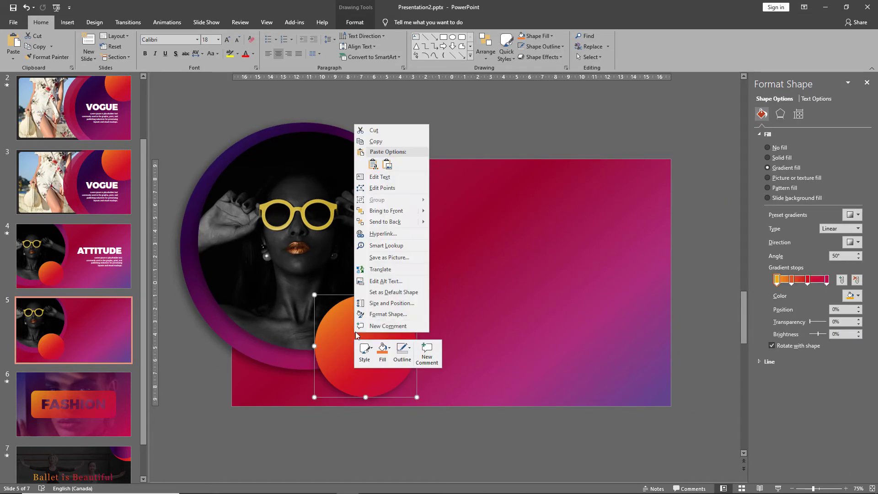
pyautogui.click(378, 314)
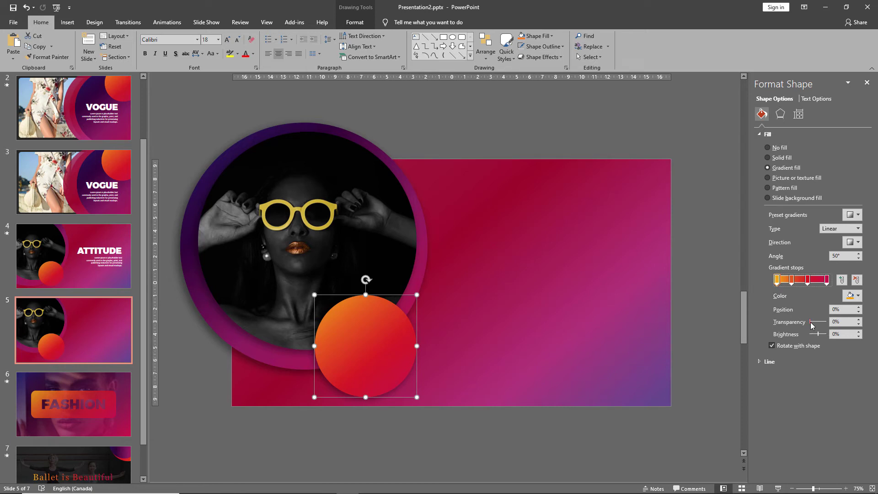
pyautogui.moveTo(811, 323)
pyautogui.mouseDown()
pyautogui.moveTo(820, 324)
pyautogui.moveTo(813, 325)
pyautogui.mouseUp()
pyautogui.click(792, 281)
pyautogui.click(808, 280)
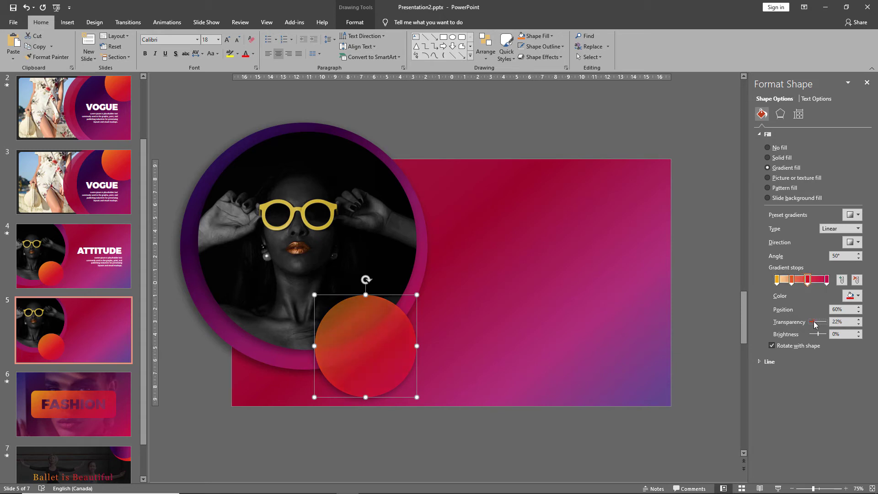
pyautogui.click(712, 311)
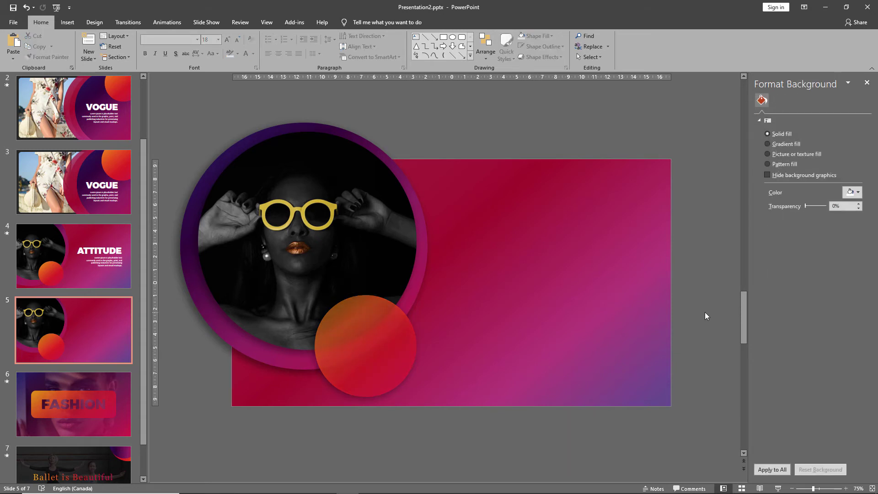
# - Paste slide 4's white ATTITUDE heading and placeholder paragraph onto slide 5
pyautogui.click(94, 271)
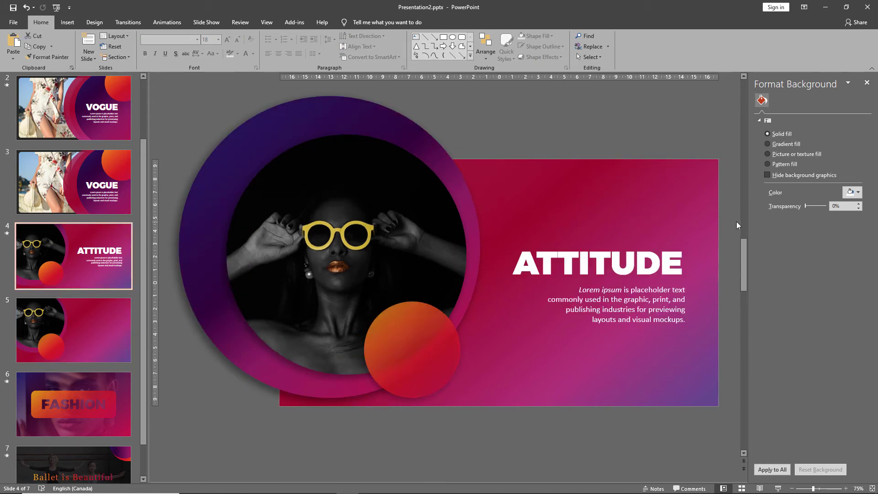
pyautogui.moveTo(724, 214); pyautogui.dragTo(445, 366)
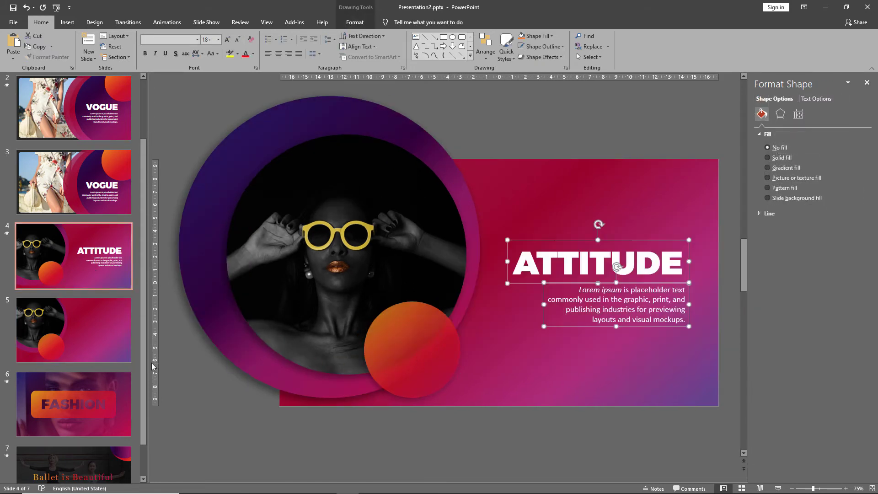
pyautogui.click(88, 331)
pyautogui.hotkey('ctrl', 'v')
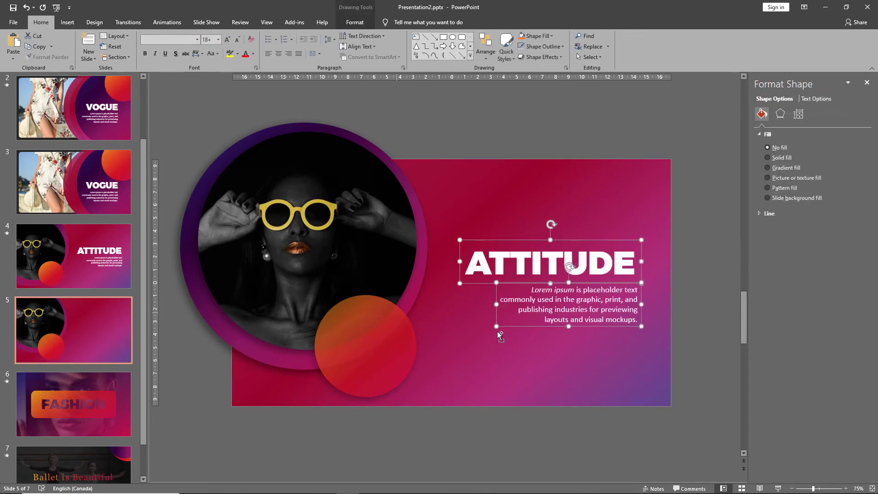
pyautogui.click(703, 294)
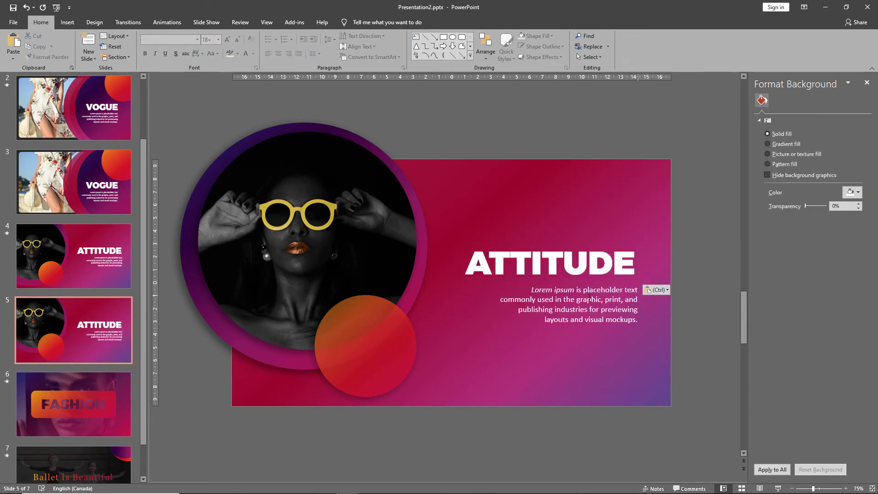
pyautogui.scroll(-1, 90, 332)
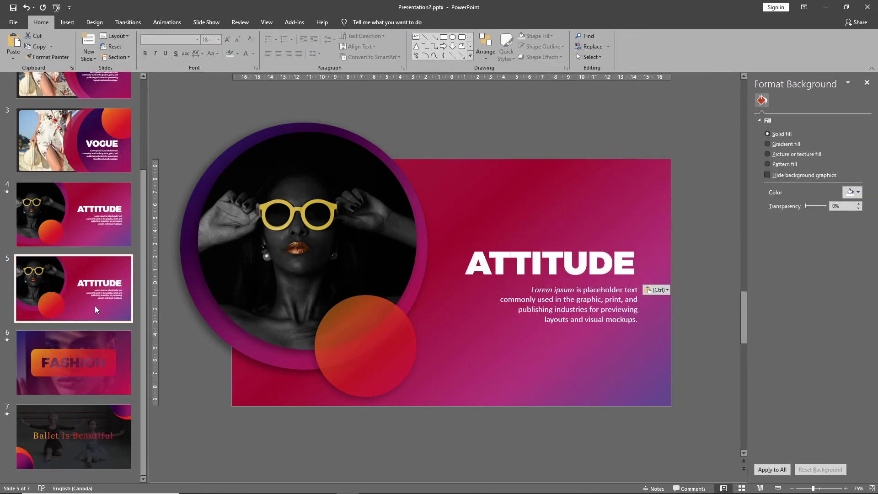
pyautogui.click(87, 358)
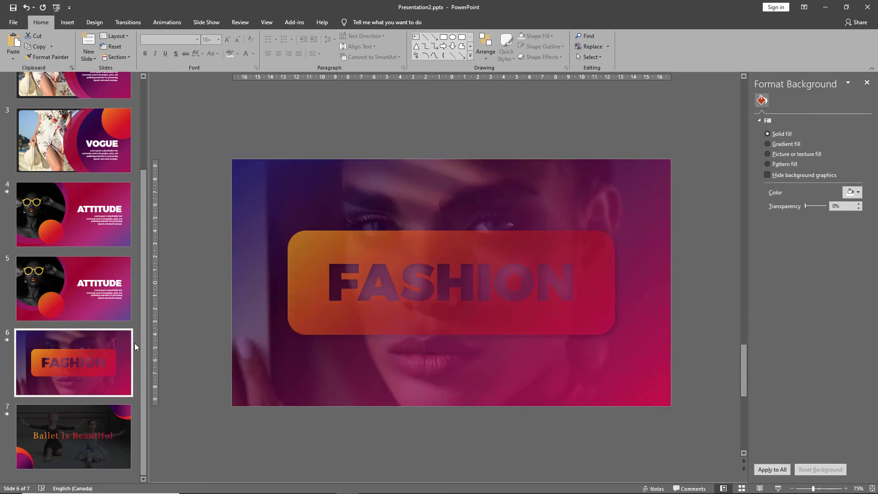
# - Add a new slide 7 after FASHION and insert the close-up face photo
pyautogui.rightClick(53, 374)
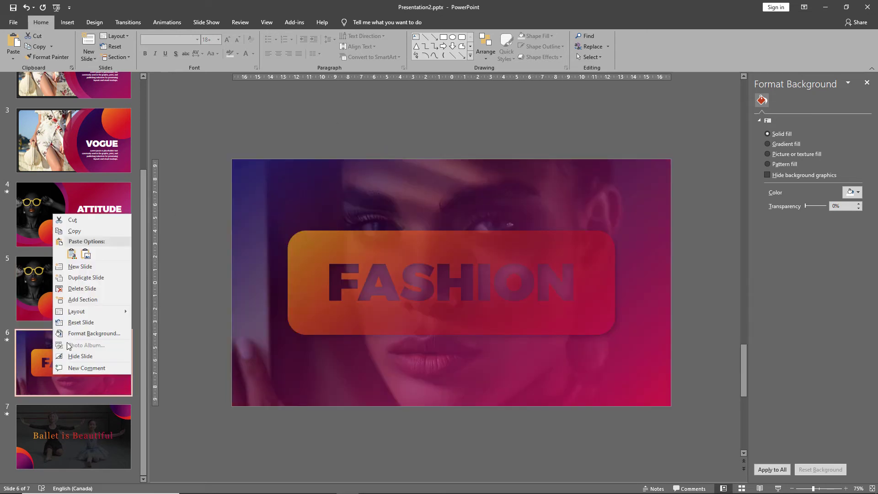
pyautogui.click(95, 266)
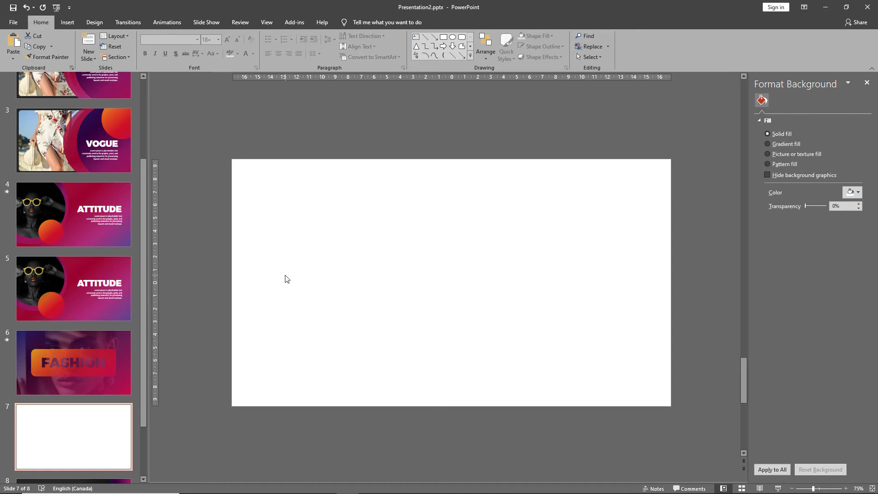
pyautogui.hotkey('alt', 'Tab')
pyautogui.click(214, 108)
pyautogui.hotkey('ctrl', 'c')
pyautogui.hotkey('alt', 'Tab')
pyautogui.hotkey('ctrl', 'v')
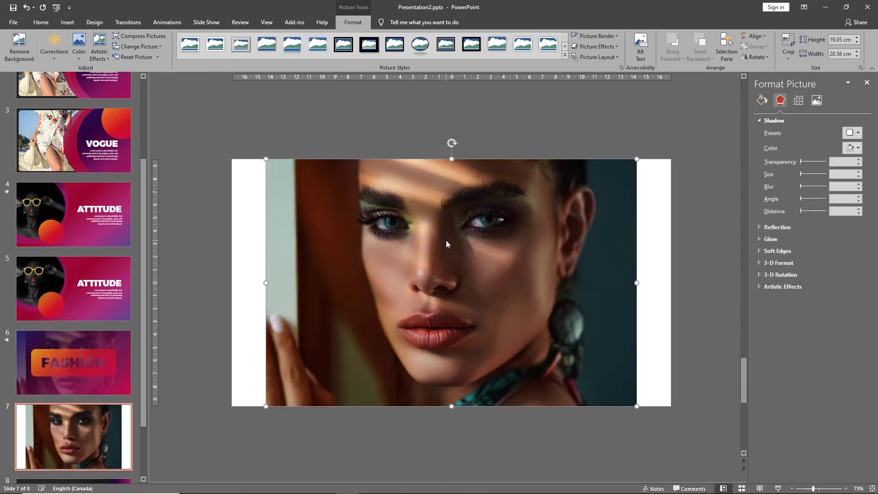
pyautogui.click(867, 83)
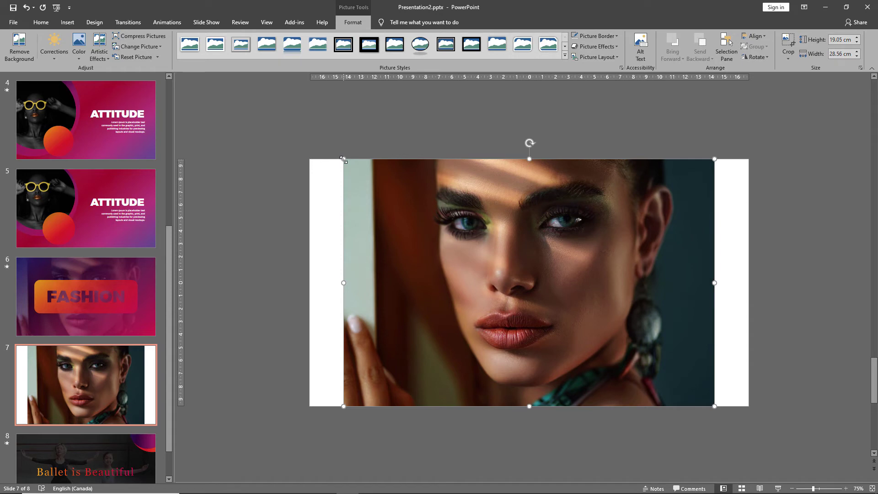
# - Enlarge the photo past the slide width, align its top, and crop off the overhang below
pyautogui.moveTo(343, 160); pyautogui.dragTo(310, 147)
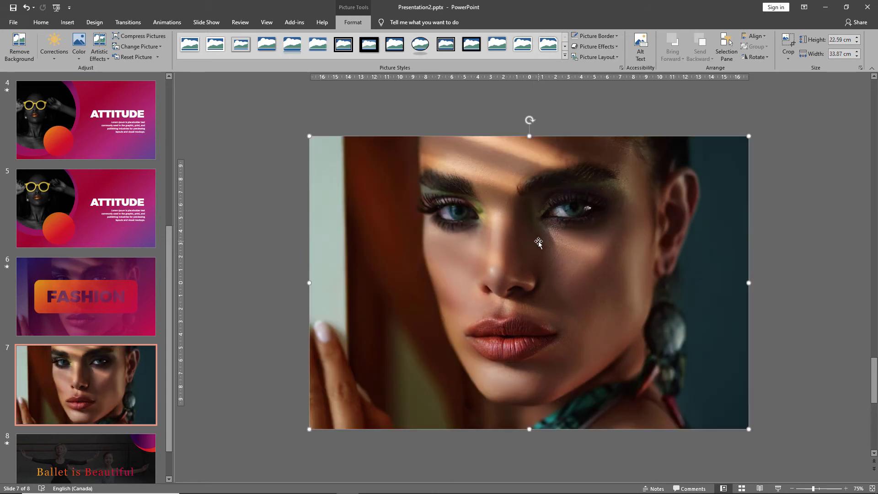
pyautogui.moveTo(540, 201); pyautogui.dragTo(533, 223)
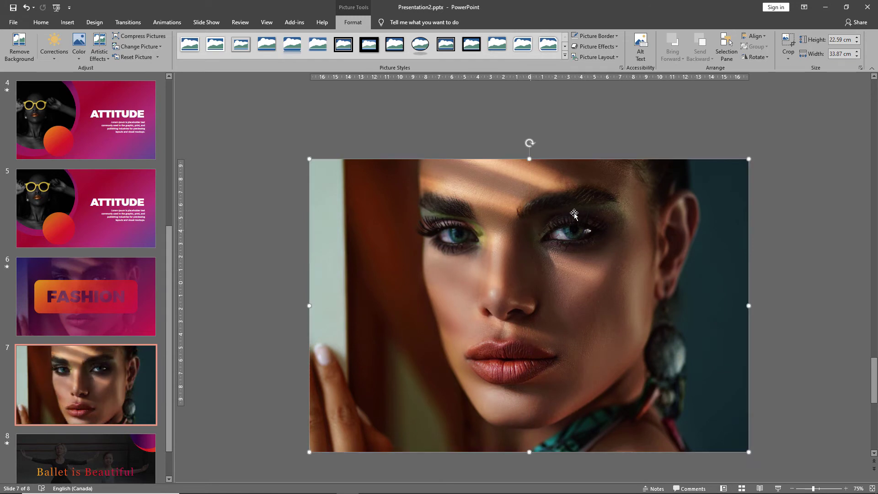
pyautogui.click(787, 46)
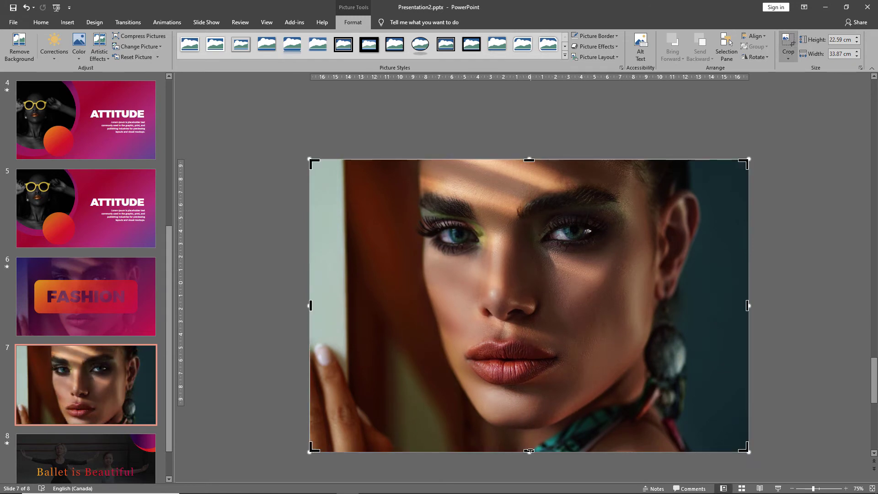
pyautogui.moveTo(529, 450)
pyautogui.mouseDown()
pyautogui.moveTo(529, 363)
pyautogui.moveTo(529, 405)
pyautogui.mouseUp()
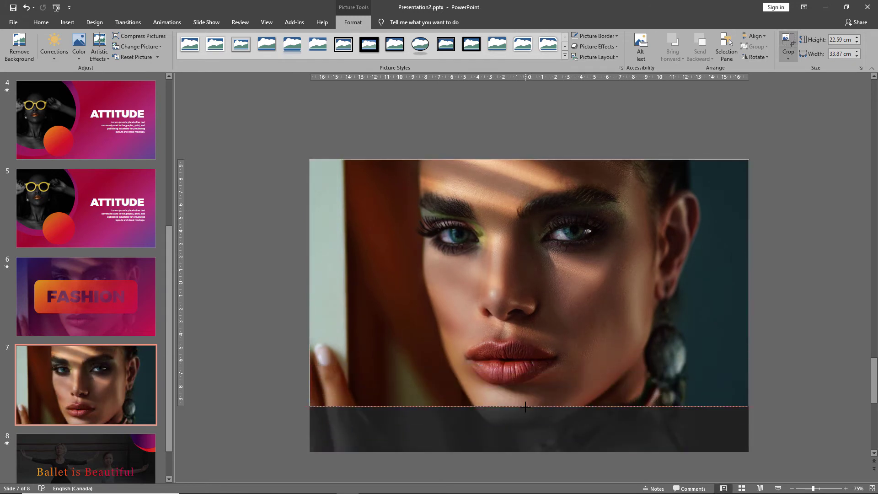
pyautogui.click(288, 355)
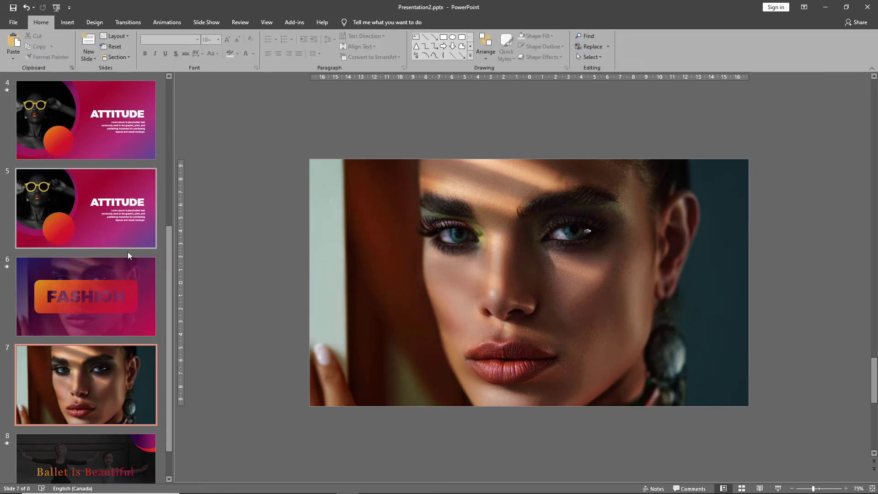
# - Paste slide 1's middle purple gradient panel onto slide 7 and stretch it across the slide
pyautogui.scroll(5, 127, 253)
pyautogui.scroll(1, 128, 254)
pyautogui.click(143, 136)
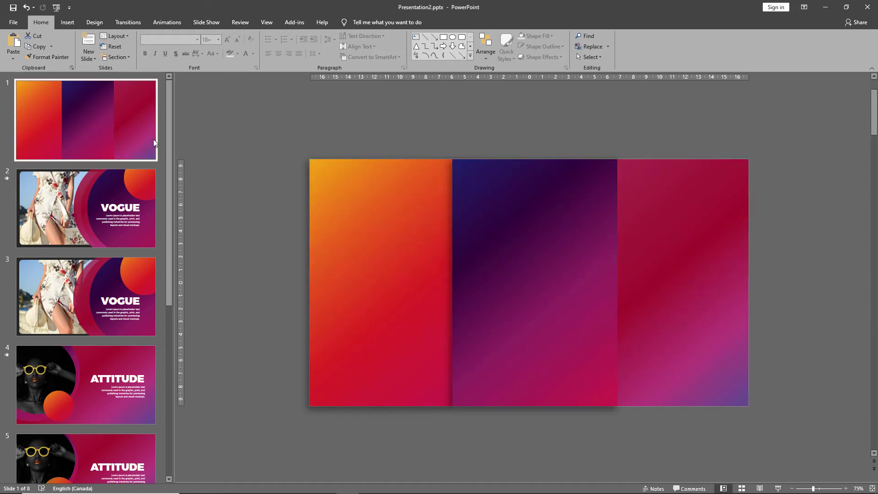
pyautogui.click(539, 287)
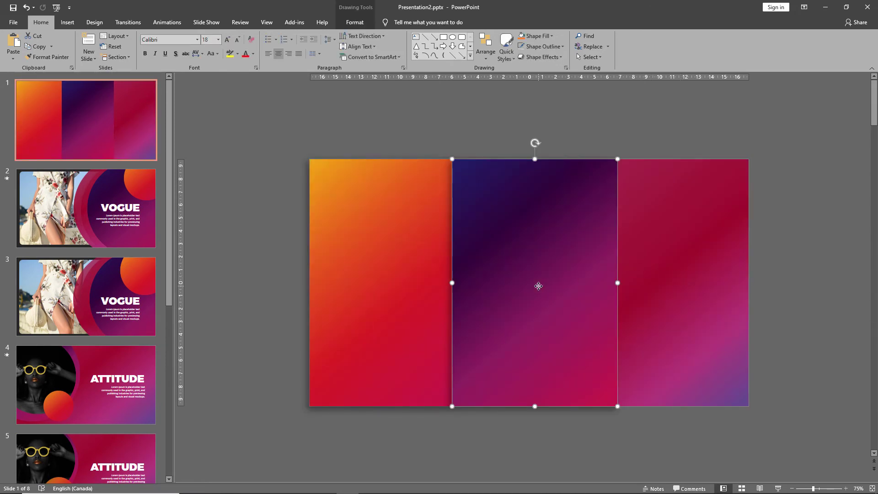
pyautogui.scroll(-6, 117, 360)
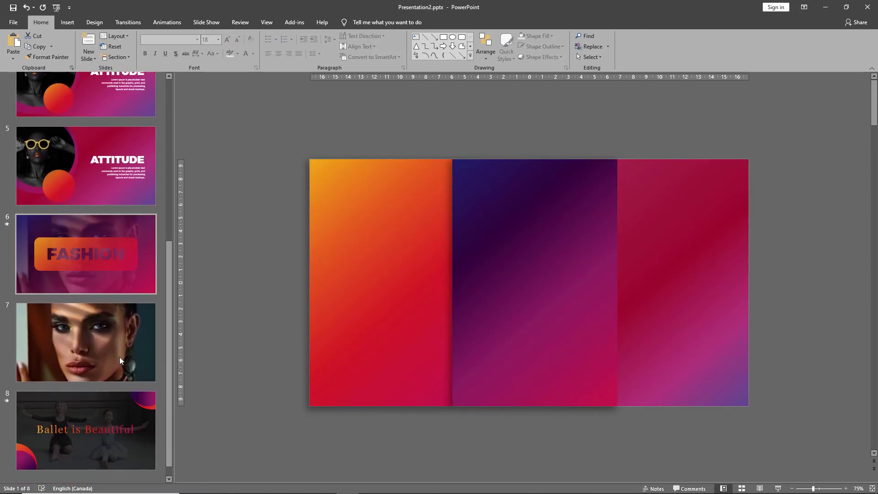
pyautogui.click(122, 355)
pyautogui.hotkey('ctrl', 'v')
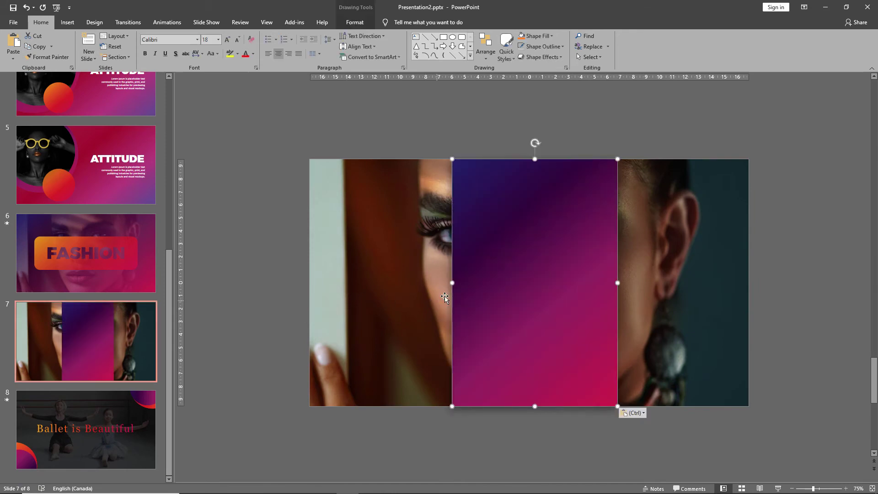
pyautogui.moveTo(452, 281); pyautogui.dragTo(309, 281)
pyautogui.moveTo(619, 283); pyautogui.dragTo(748, 283)
# - Make the panel's gradient stops partly transparent so the face shows through
pyautogui.rightClick(600, 263)
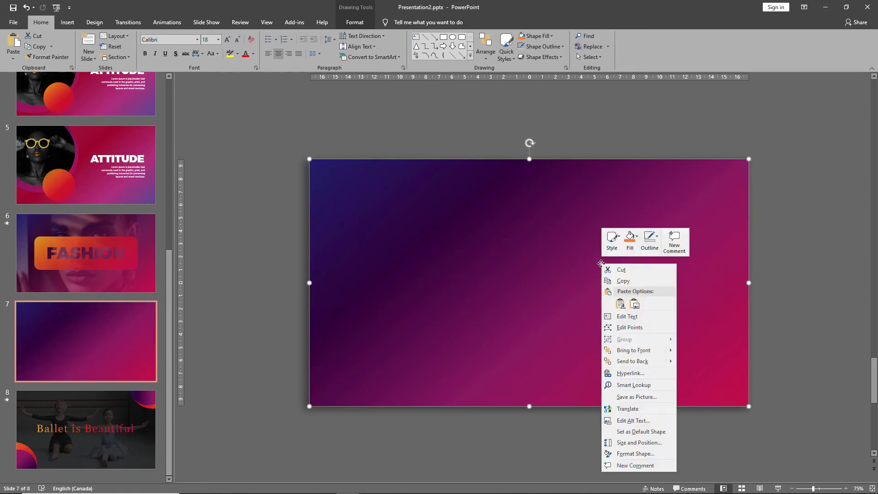
pyautogui.click(636, 453)
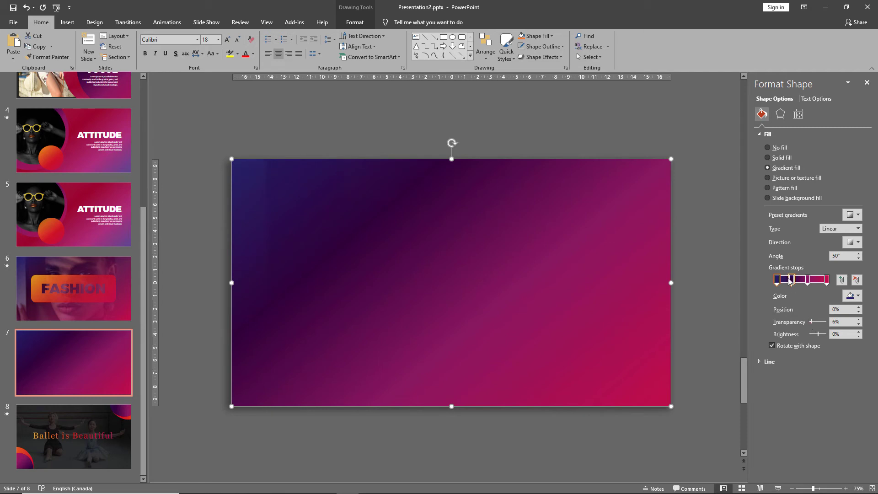
pyautogui.moveTo(809, 322); pyautogui.dragTo(816, 323)
pyautogui.moveTo(808, 284); pyautogui.dragTo(810, 285)
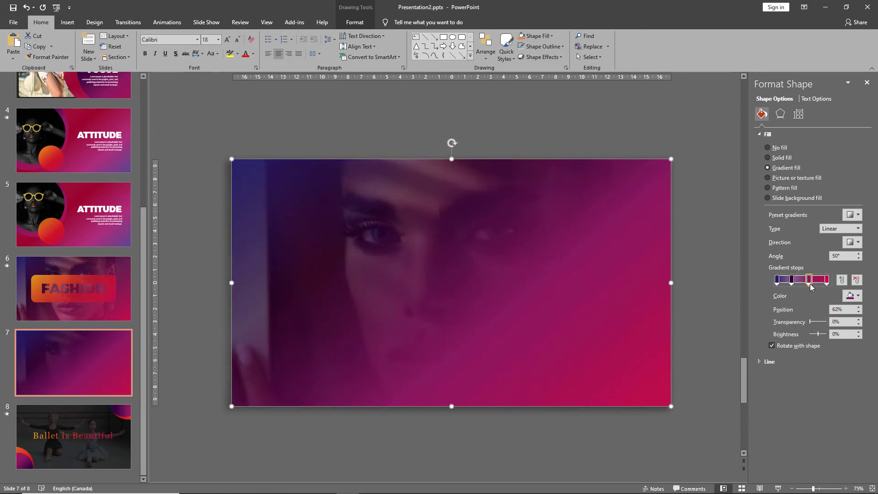
pyautogui.moveTo(813, 321); pyautogui.dragTo(814, 323)
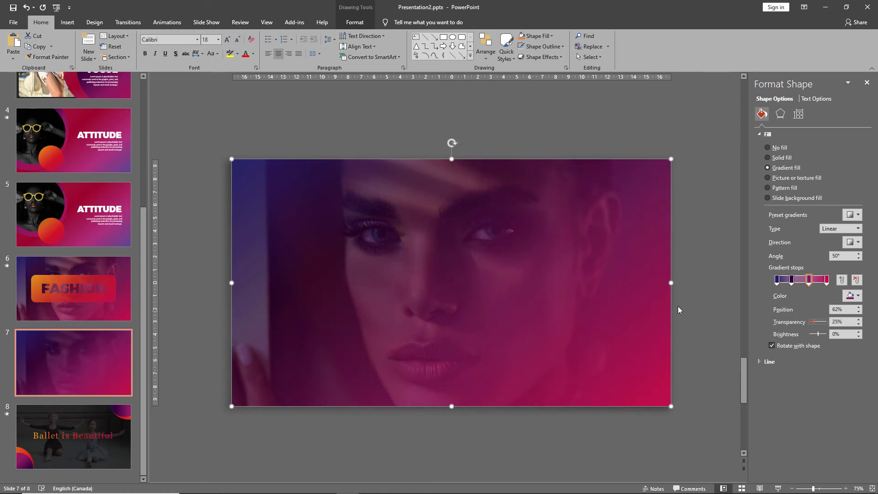
pyautogui.click(701, 305)
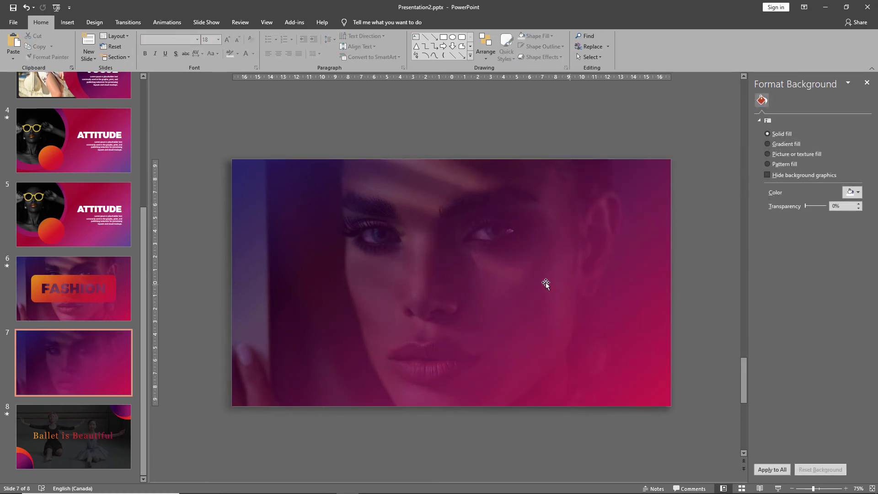
# - Paste slide 1's orange gradient rectangle onto slide 7 and change it to a rounded rectangle
pyautogui.scroll(4, 92, 296)
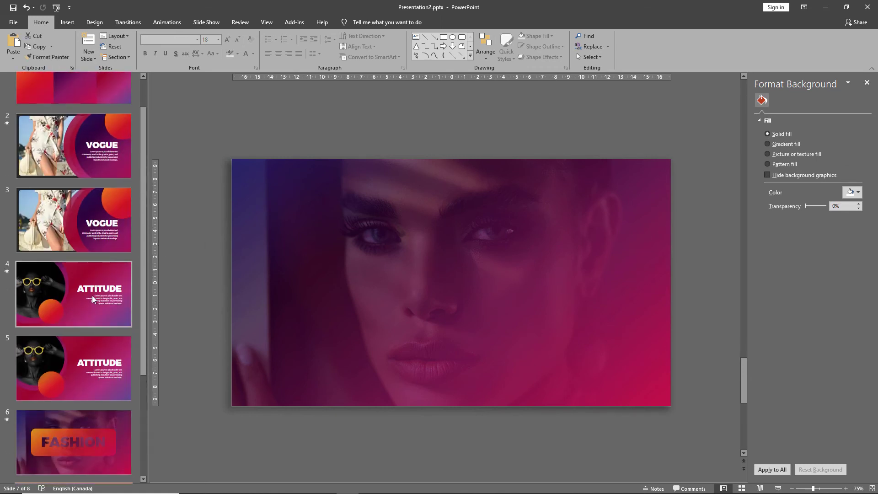
pyautogui.scroll(1, 97, 259)
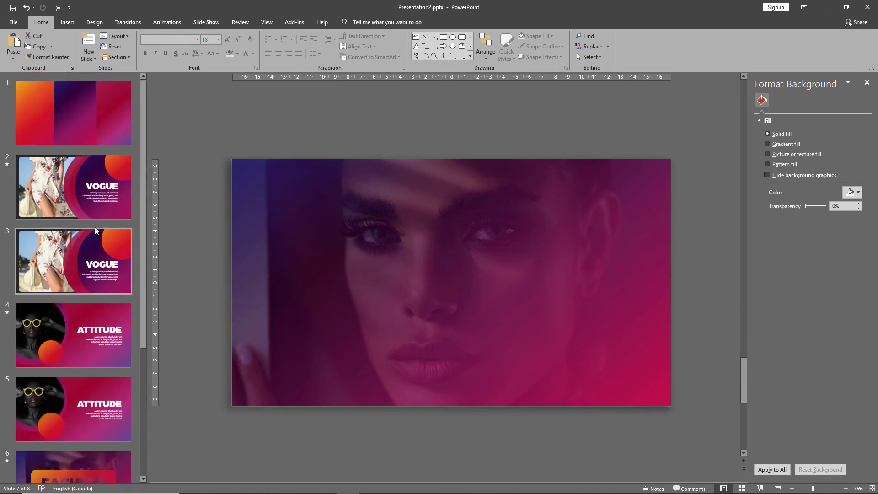
pyautogui.click(52, 133)
pyautogui.click(254, 255)
pyautogui.scroll(-5, 76, 335)
pyautogui.click(82, 348)
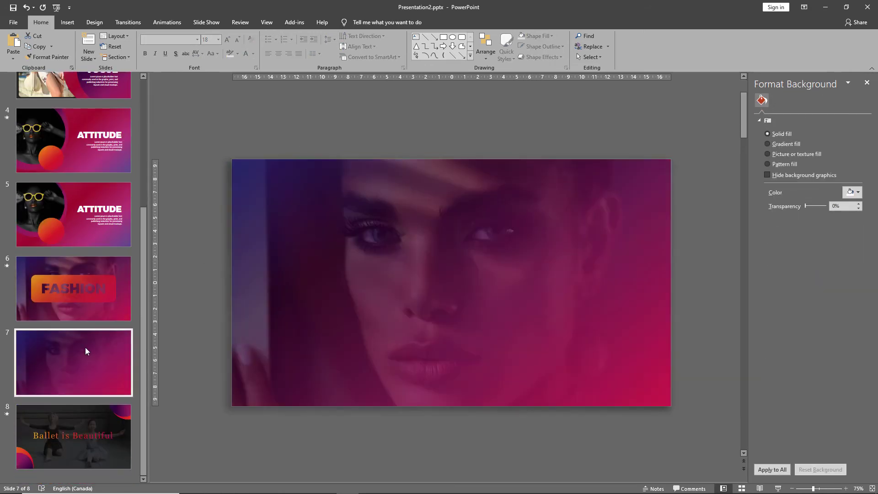
pyautogui.hotkey('ctrl', 'v')
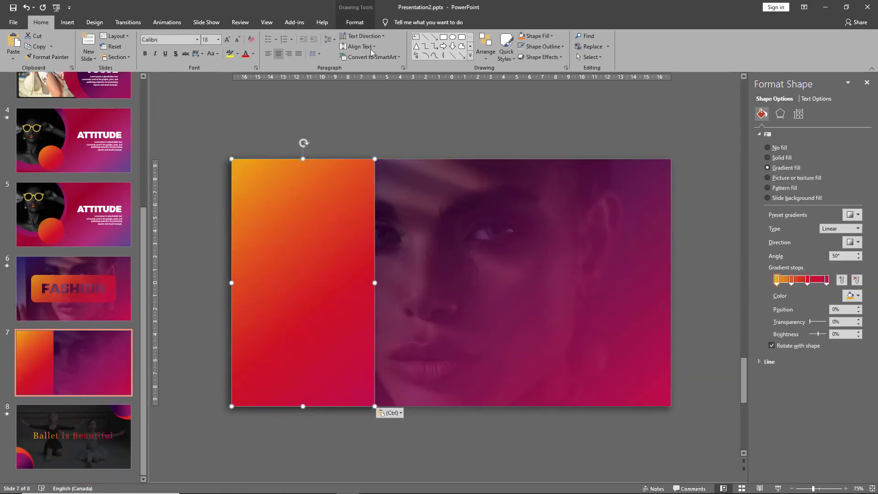
pyautogui.click(355, 22)
pyautogui.click(88, 36)
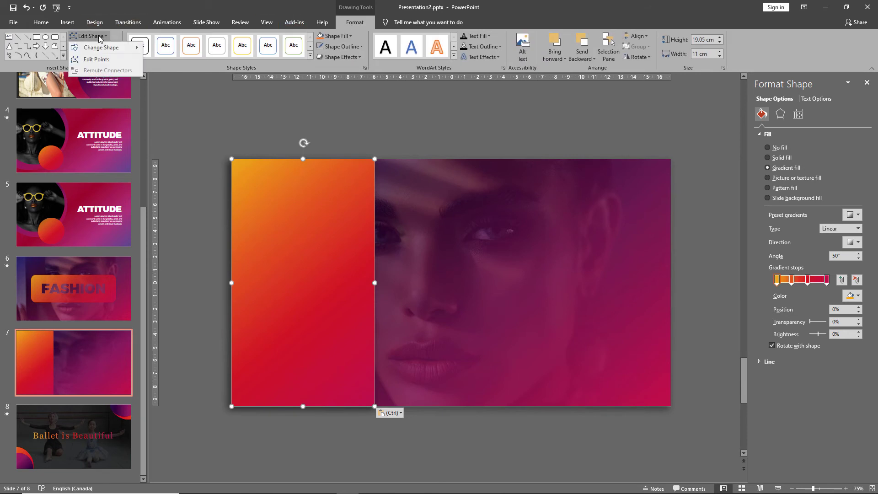
pyautogui.moveTo(100, 48)
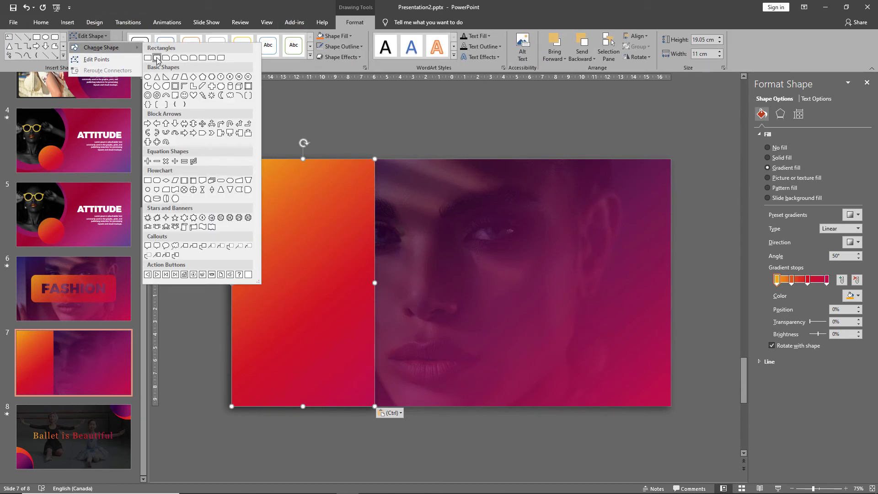
pyautogui.click(157, 58)
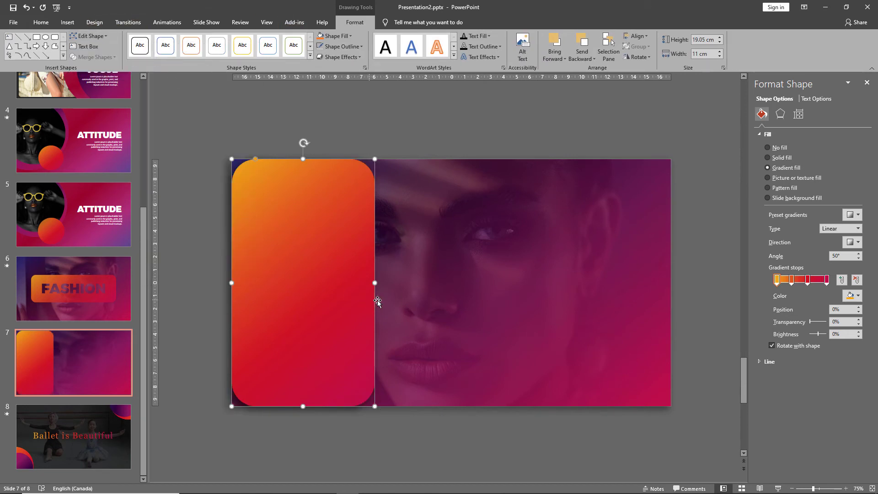
# - Resize it into a centred 23.5 × 6.07 cm banner with slightly tighter corners
pyautogui.moveTo(374, 283); pyautogui.dragTo(671, 289)
pyautogui.moveTo(237, 400); pyautogui.dragTo(372, 324)
pyautogui.moveTo(467, 248); pyautogui.dragTo(411, 282)
pyautogui.press('Escape')
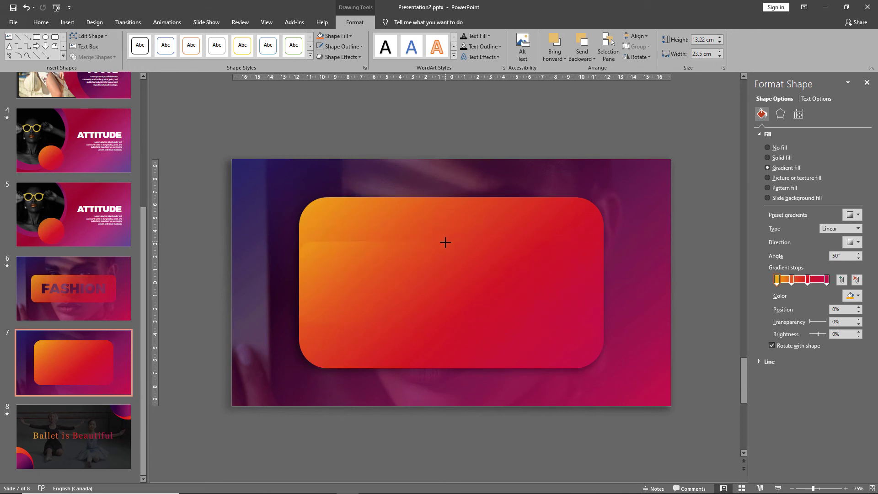
pyautogui.moveTo(445, 242); pyautogui.dragTo(445, 242)
pyautogui.moveTo(312, 243); pyautogui.dragTo(307, 243)
pyautogui.click(694, 282)
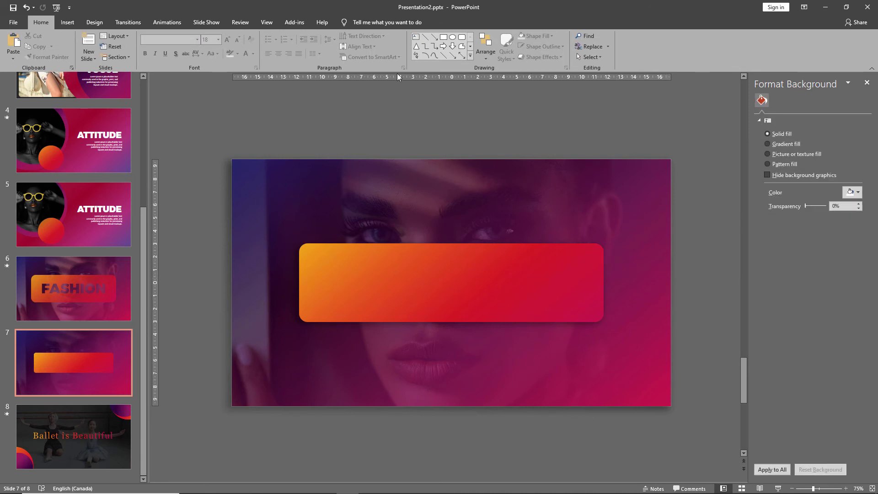
# - Add a text box containing the pasted word 'fashion' and move it onto the orange banner
pyautogui.click(415, 37)
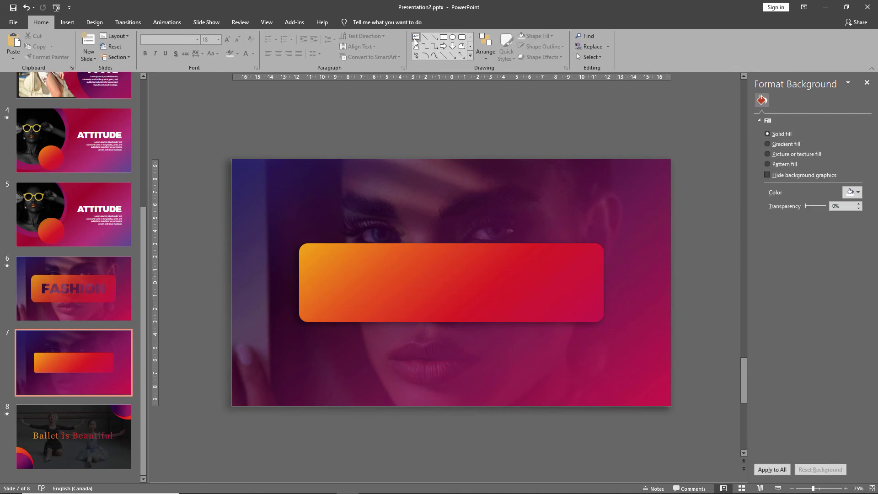
pyautogui.click(208, 273)
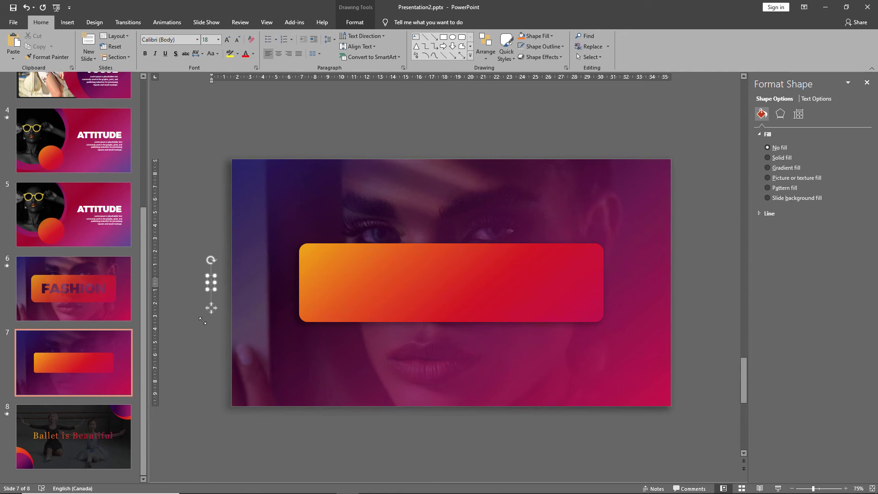
pyautogui.write('fashion')
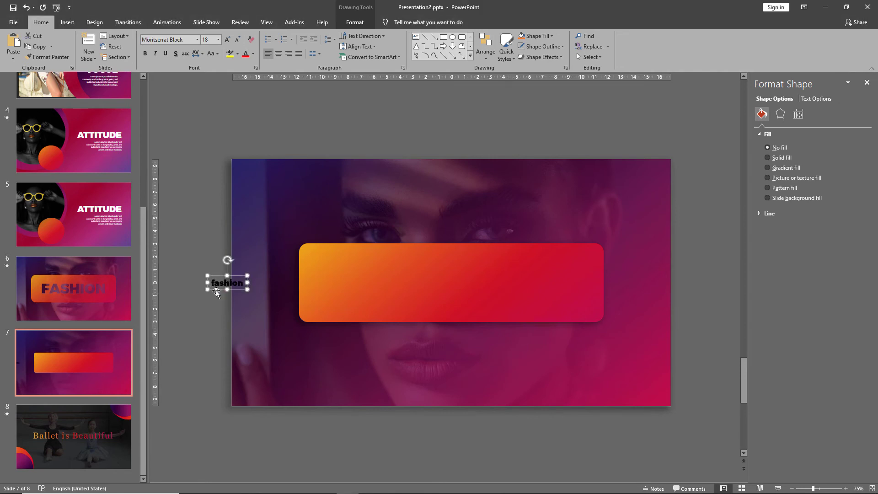
pyautogui.moveTo(216, 290); pyautogui.dragTo(333, 287)
# - Change the text to UPPERCASE and enlarge FASHION step by step
pyautogui.click(213, 55)
pyautogui.click(227, 85)
pyautogui.click(227, 40)
pyautogui.click(227, 40)
pyautogui.click(227, 40)
pyautogui.click(227, 40)
pyautogui.click(227, 40)
pyautogui.click(227, 40)
pyautogui.click(227, 40)
pyautogui.click(227, 40)
pyautogui.click(227, 40)
pyautogui.click(227, 40)
pyautogui.click(227, 40)
pyautogui.click(227, 41)
pyautogui.click(227, 41)
pyautogui.click(227, 40)
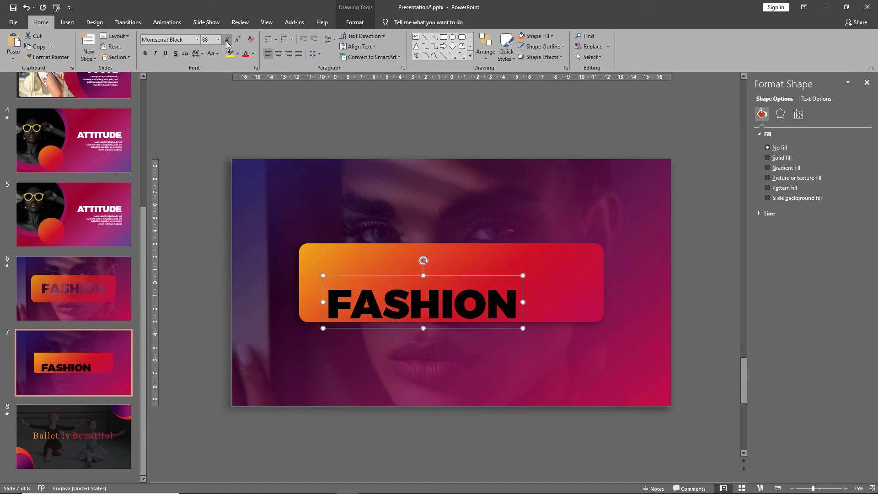
# - Give FASHION very loose letter spacing, enlarge it to 115 pt and centre it on the banner
pyautogui.click(198, 54)
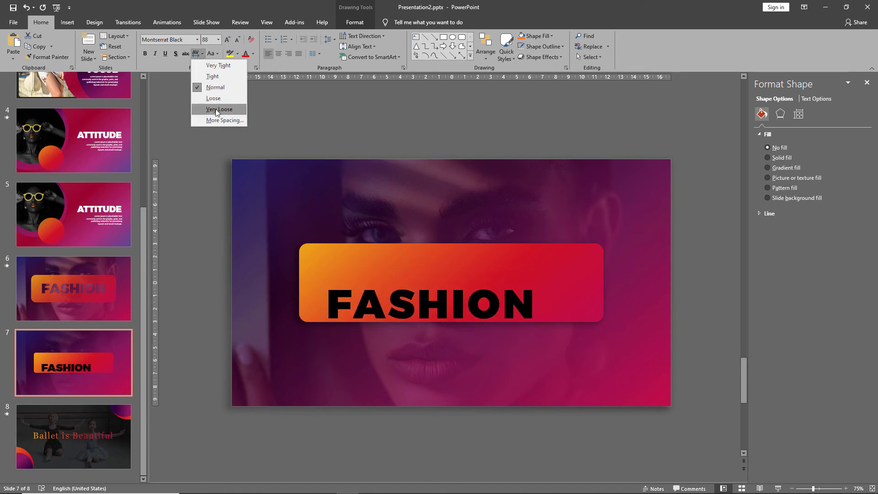
pyautogui.click(217, 110)
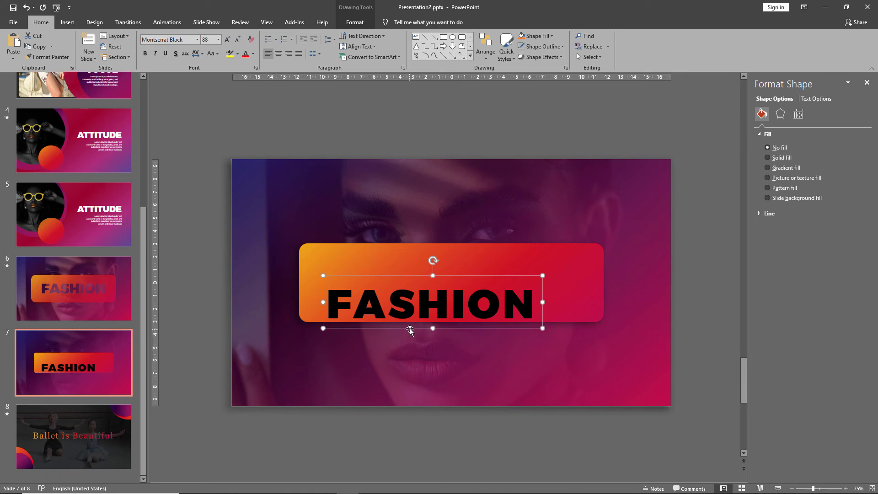
pyautogui.moveTo(410, 328); pyautogui.dragTo(429, 307)
pyautogui.click(228, 41)
pyautogui.click(228, 40)
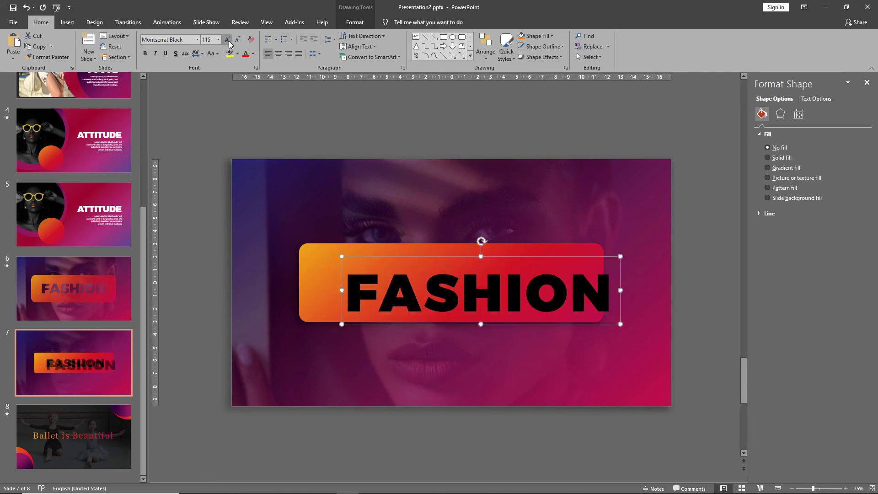
pyautogui.moveTo(442, 324); pyautogui.dragTo(415, 312)
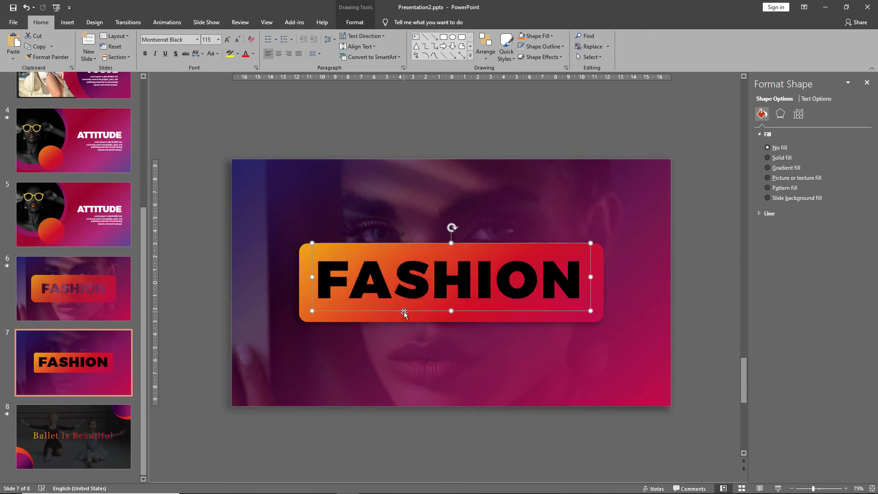
# - Subtract the FASHION text from the orange banner so the letters are cut out
pyautogui.hotkey('ctrl', 'Down')
pyautogui.hotkey('ctrl', 'Down')
pyautogui.hotkey('ctrl', 'Down')
pyautogui.hotkey('ctrl', 'Down')
pyautogui.hotkey('ctrl', 'Down')
pyautogui.hotkey('ctrl', 'Down')
pyautogui.click(198, 246)
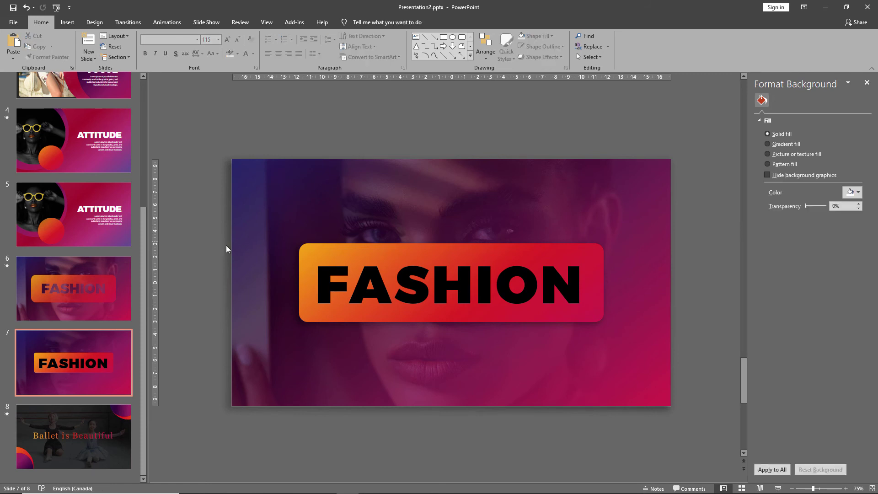
pyautogui.hotkey('ctrl', 'z')
pyautogui.click(307, 247)
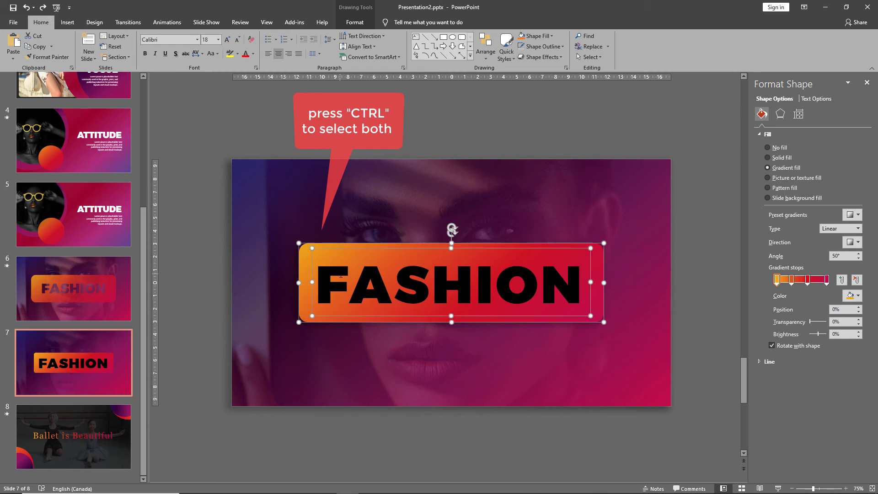
pyautogui.keyDown('ctrl'); pyautogui.click(340, 275); pyautogui.keyUp('ctrl')
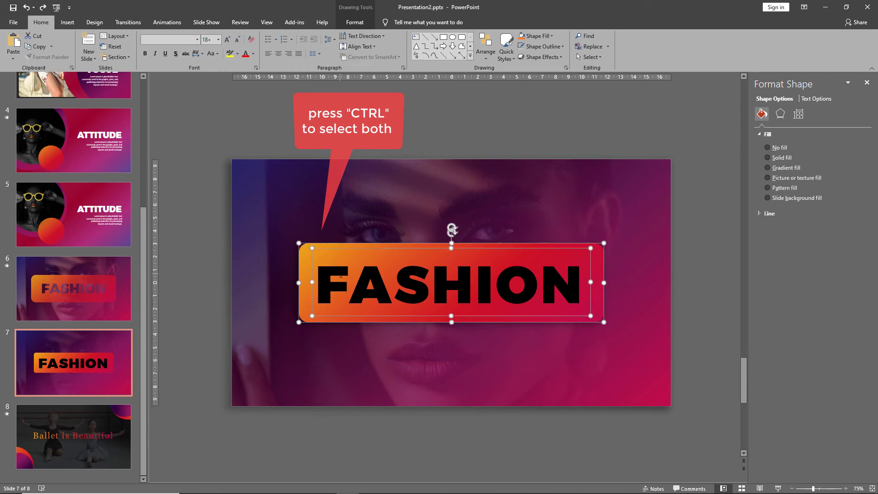
pyautogui.click(355, 22)
pyautogui.click(102, 58)
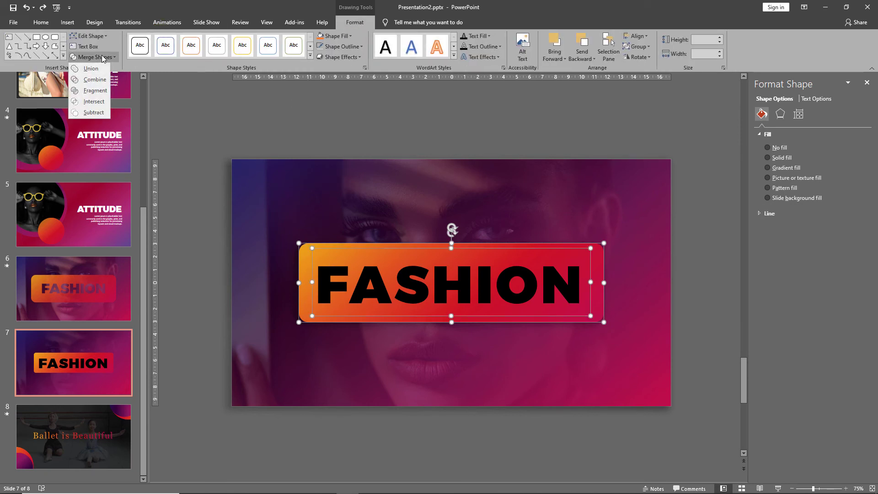
pyautogui.click(94, 112)
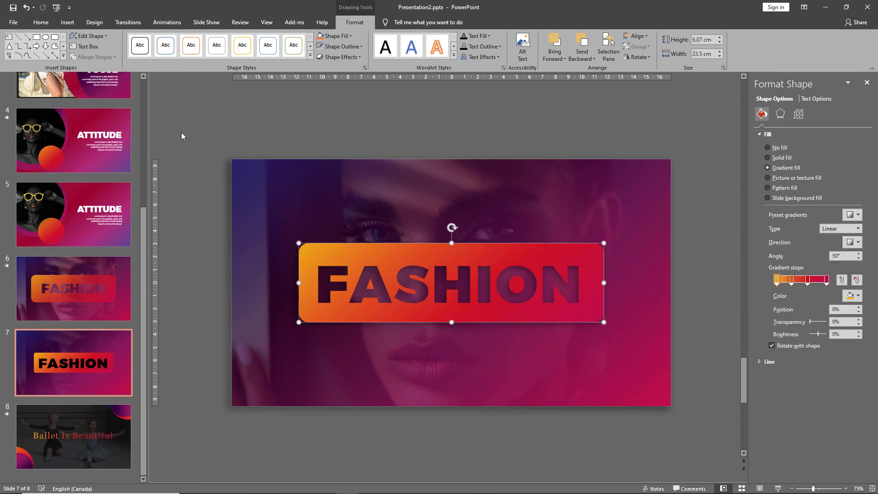
# - Enlarge the cut-out banner slightly, to 25.68 × 6.83 cm
pyautogui.click(199, 221)
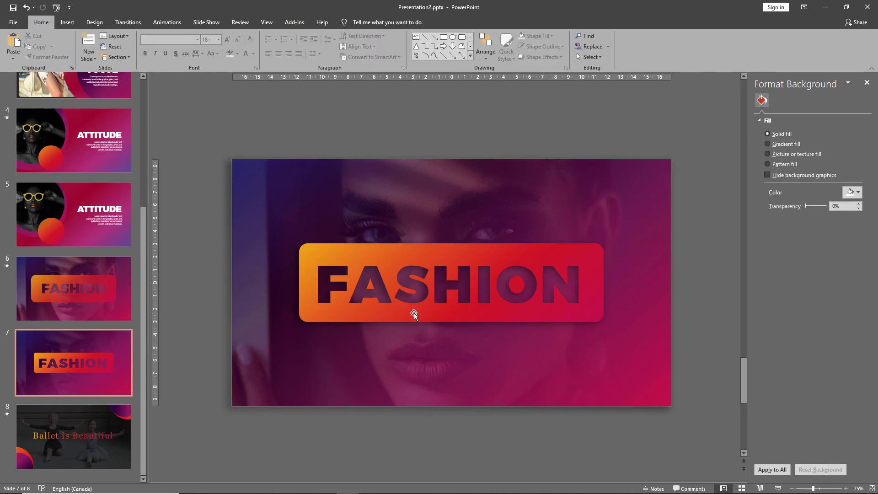
pyautogui.click(404, 304)
pyautogui.doubleClick(333, 280)
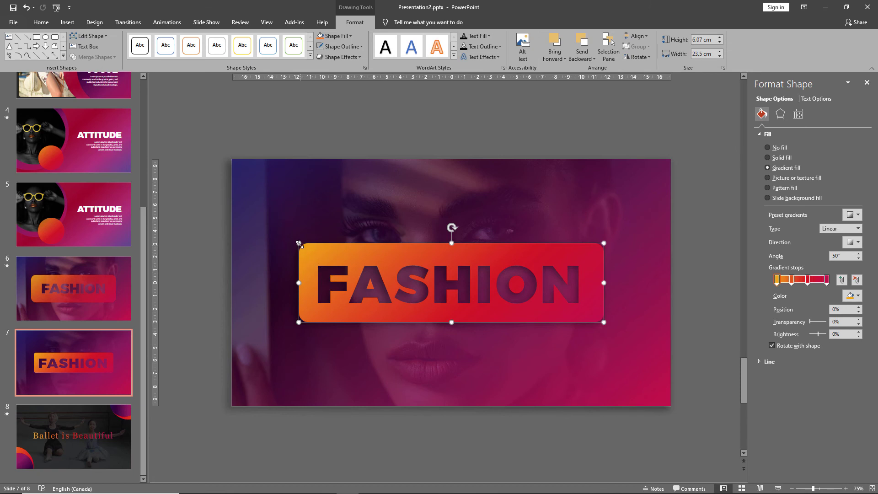
pyautogui.moveTo(298, 241); pyautogui.dragTo(284, 238)
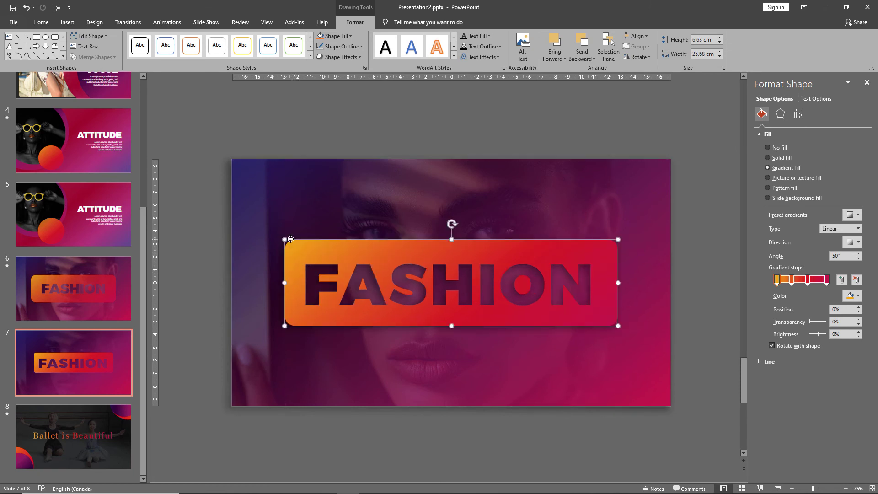
# - Insert a new blank slide 9 after the Ballet is Beautiful slide
pyautogui.click(205, 248)
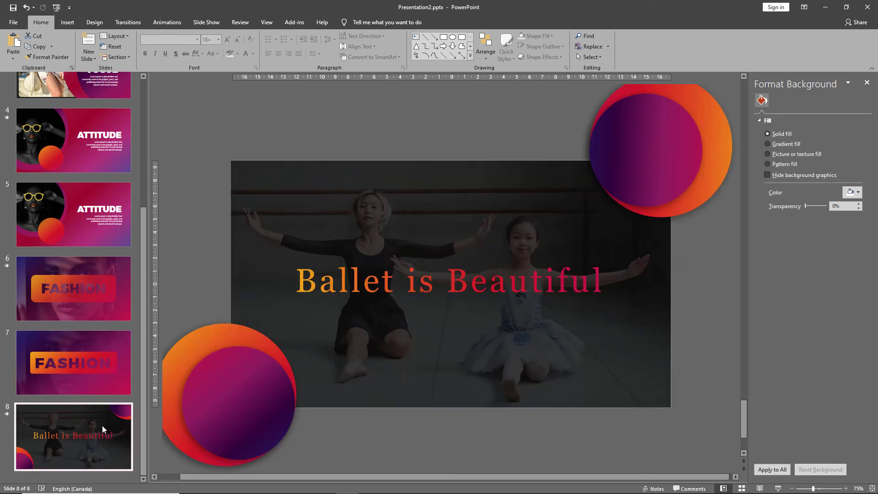
pyautogui.rightClick(103, 429)
pyautogui.click(128, 317)
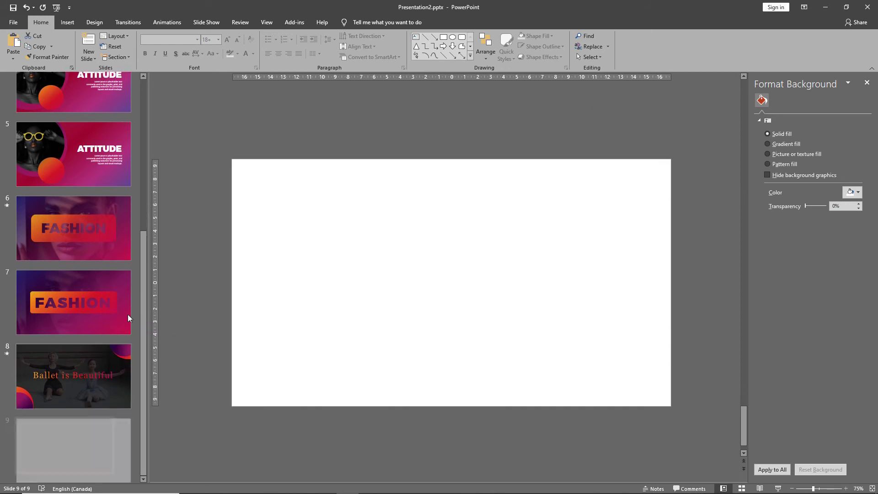
pyautogui.click(92, 375)
pyautogui.click(84, 455)
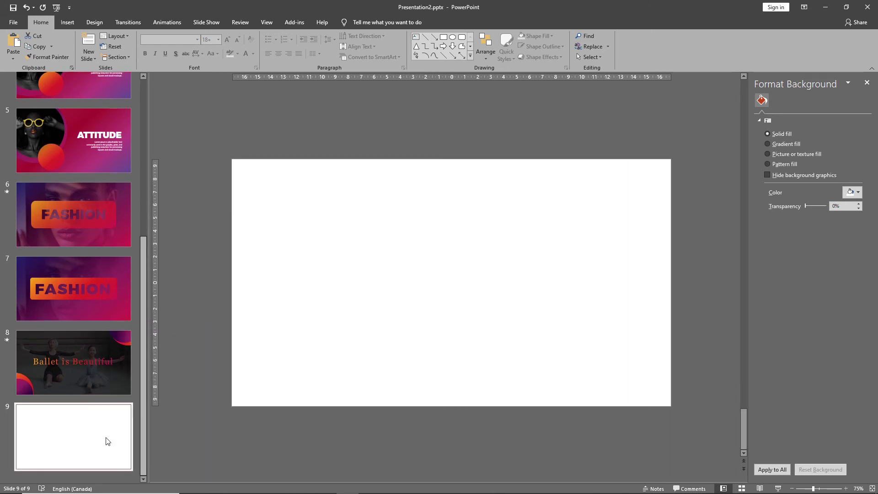
# - Paste the ballet photo onto slide 9, enlarge it, and crop its top and bottom to fit
pyautogui.hotkey('alt', 'Tab')
pyautogui.hotkey('alt', 'Tab')
pyautogui.hotkey('alt', 'Tab')
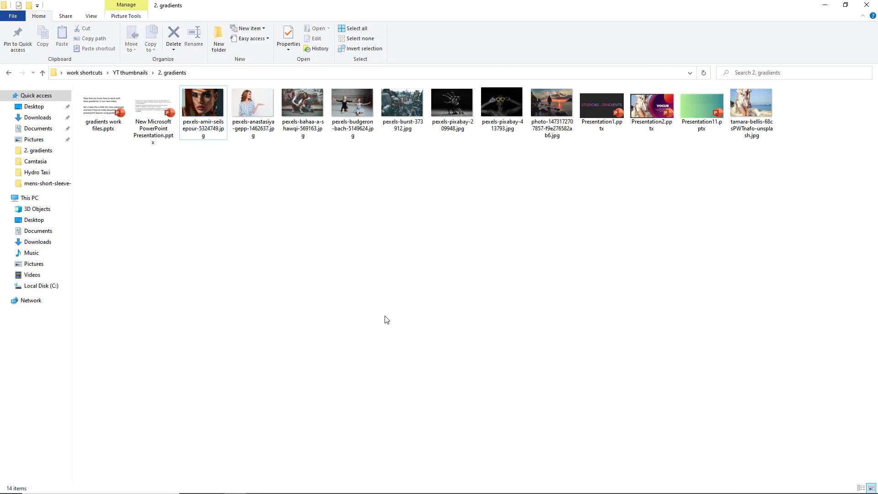
pyautogui.hotkey('alt', 'Tab')
pyautogui.hotkey('ctrl', 'v')
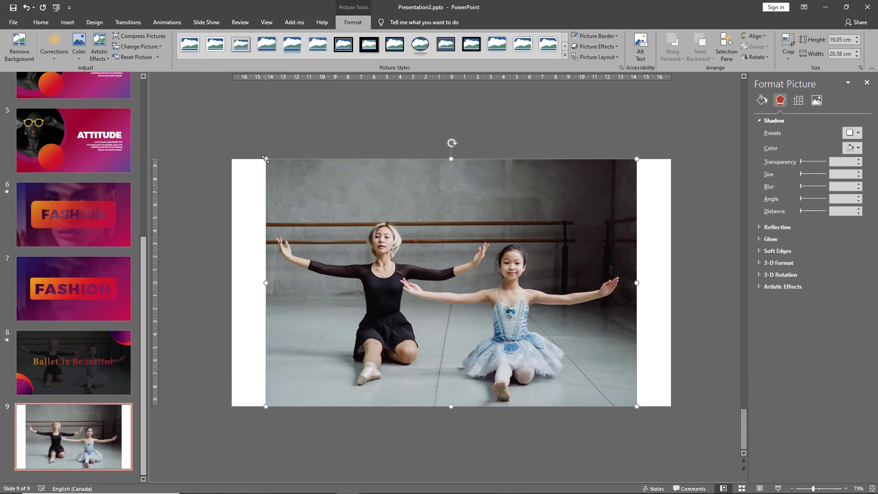
pyautogui.moveTo(264, 159); pyautogui.dragTo(232, 148)
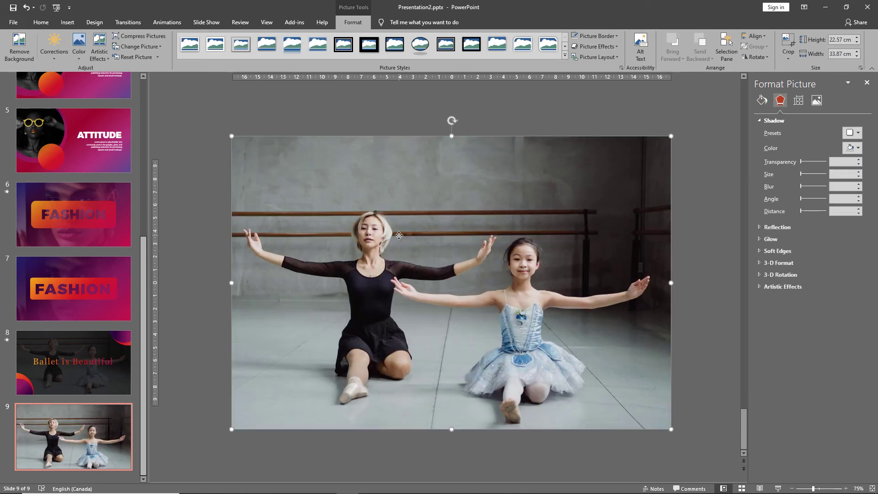
pyautogui.click(788, 42)
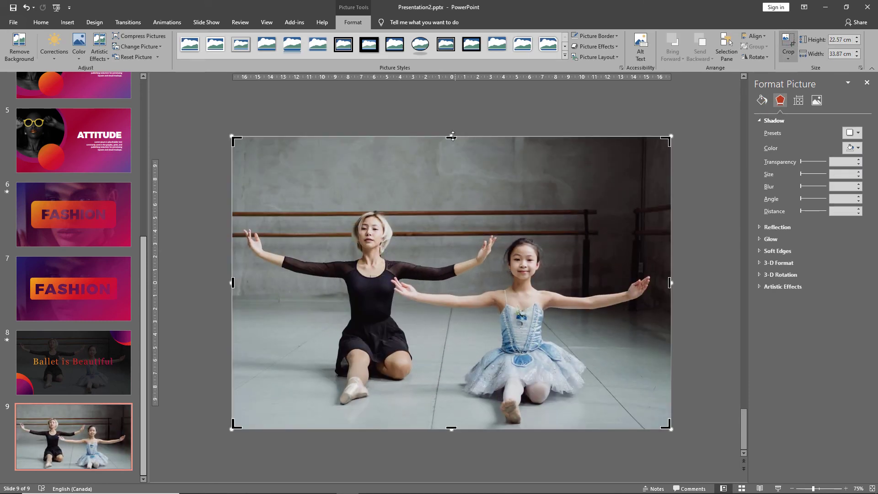
pyautogui.moveTo(452, 136); pyautogui.dragTo(441, 160)
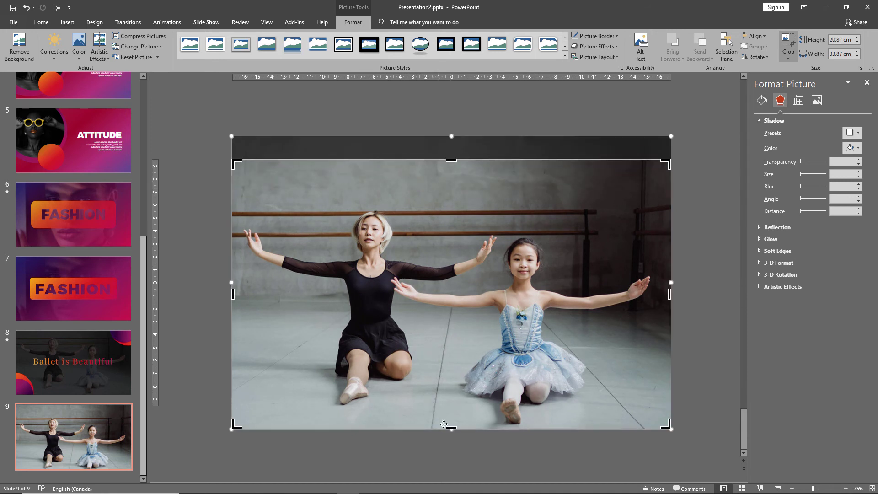
pyautogui.moveTo(451, 425); pyautogui.dragTo(440, 403)
pyautogui.click(213, 358)
# - Check the Ballet is Beautiful title on slide 8, then return to slide 9
pyautogui.click(84, 374)
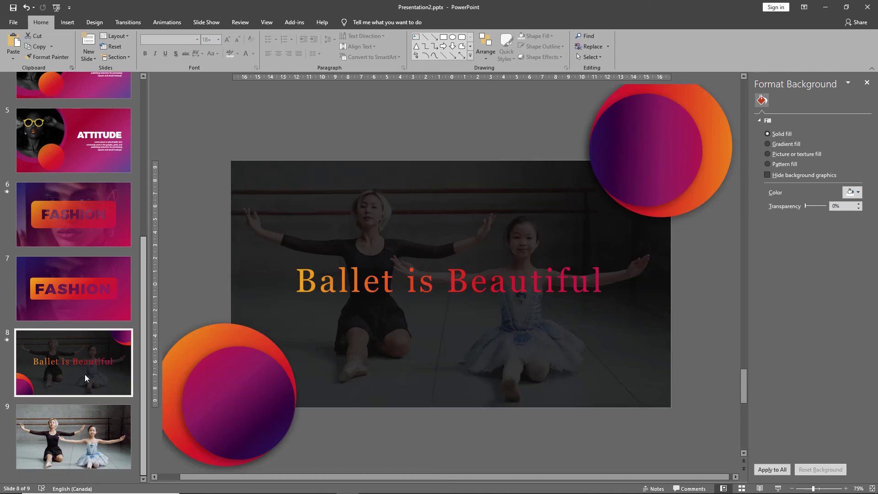
pyautogui.moveTo(302, 282); pyautogui.dragTo(593, 287)
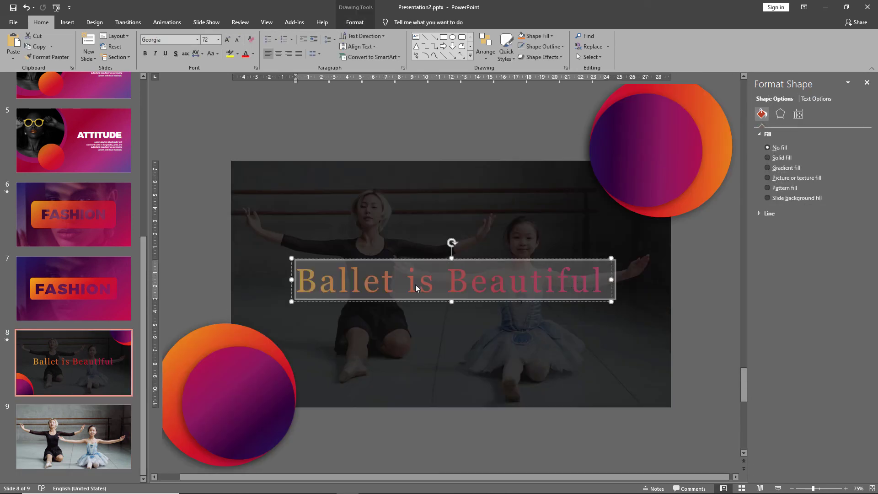
pyautogui.click(214, 269)
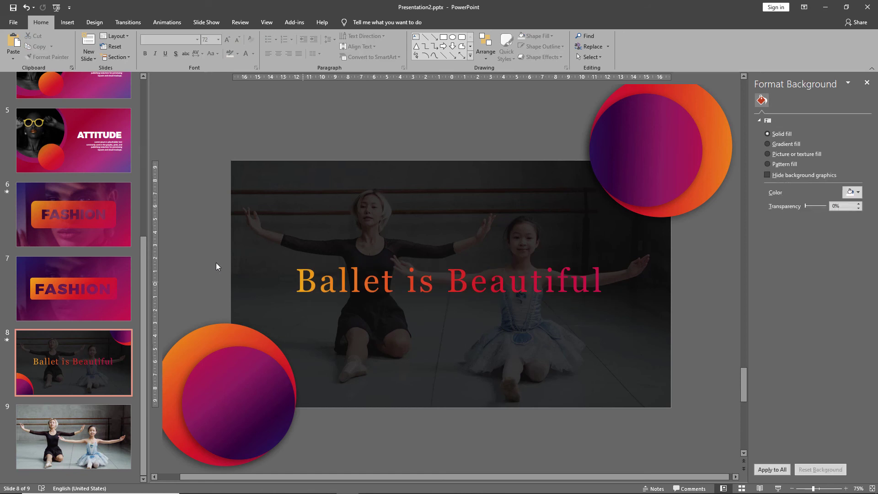
pyautogui.click(99, 435)
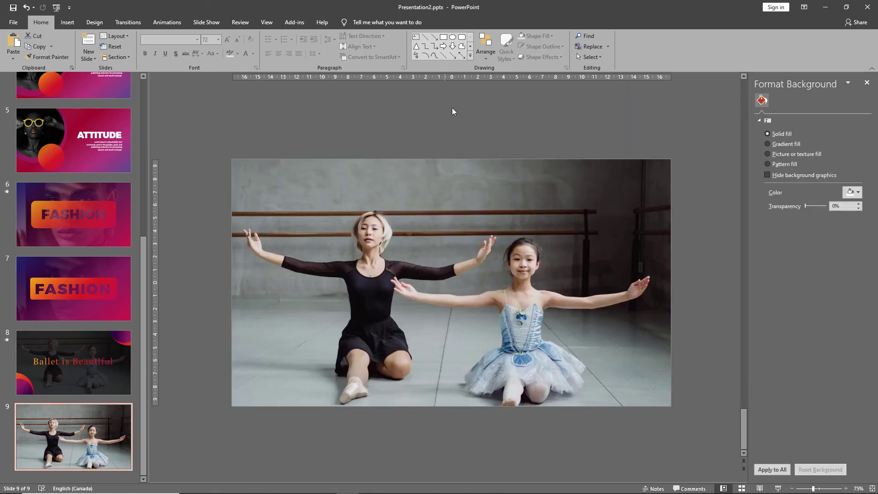
# - Cover the ballet photo with a black rectangle at 34% transparency
pyautogui.click(443, 36)
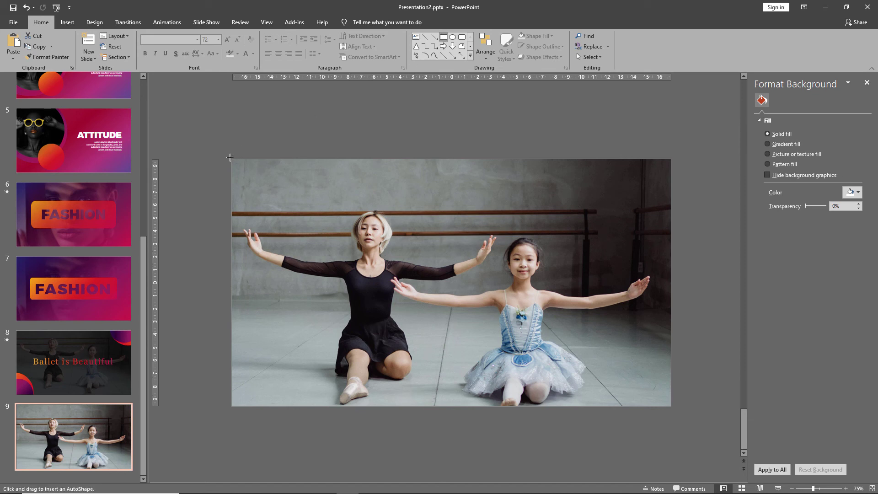
pyautogui.moveTo(229, 158); pyautogui.dragTo(671, 406)
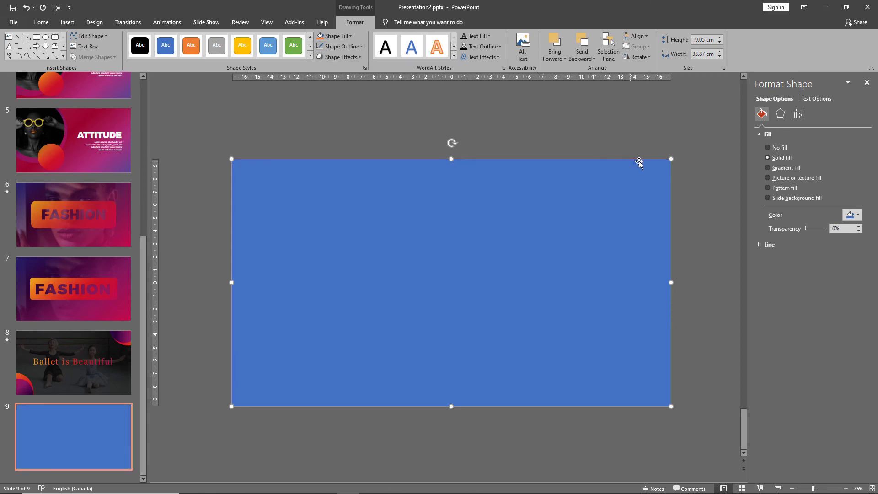
pyautogui.click(341, 36)
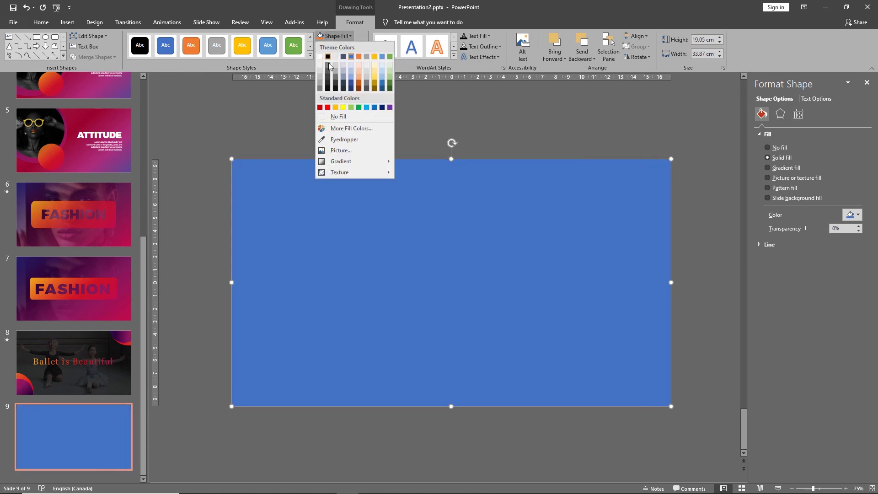
pyautogui.click(328, 89)
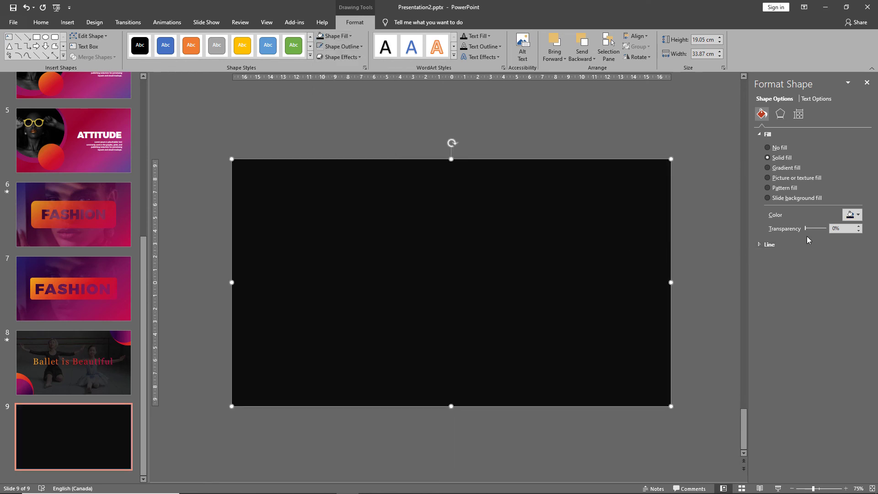
pyautogui.moveTo(805, 232); pyautogui.dragTo(813, 232)
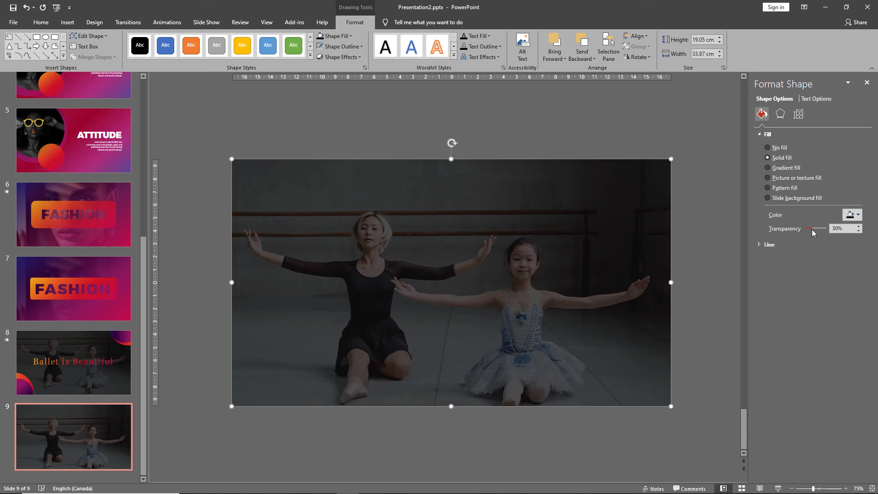
pyautogui.moveTo(812, 232); pyautogui.dragTo(813, 232)
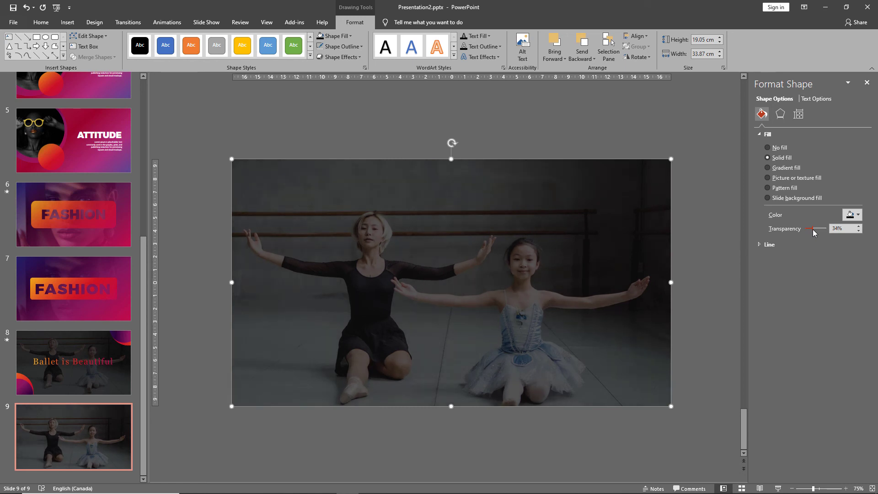
pyautogui.click(294, 140)
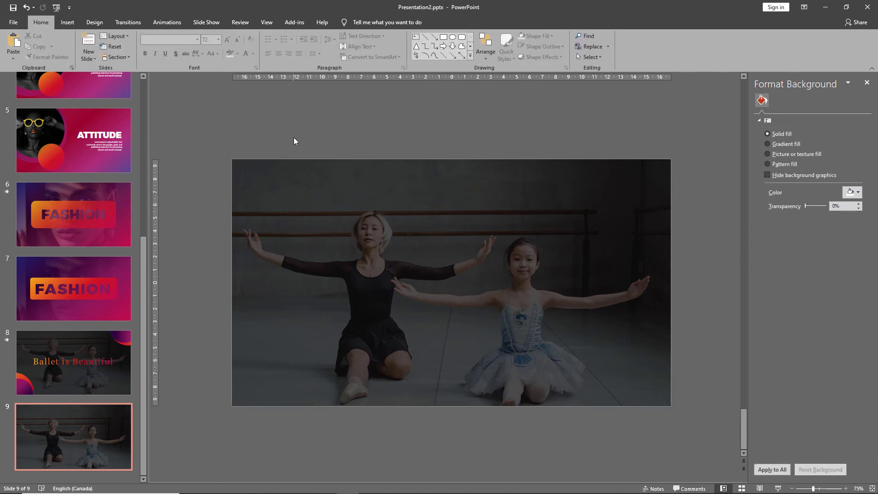
# - Add a centred text box reading 'Ballet is Beautiful'
pyautogui.click(415, 38)
pyautogui.click(204, 288)
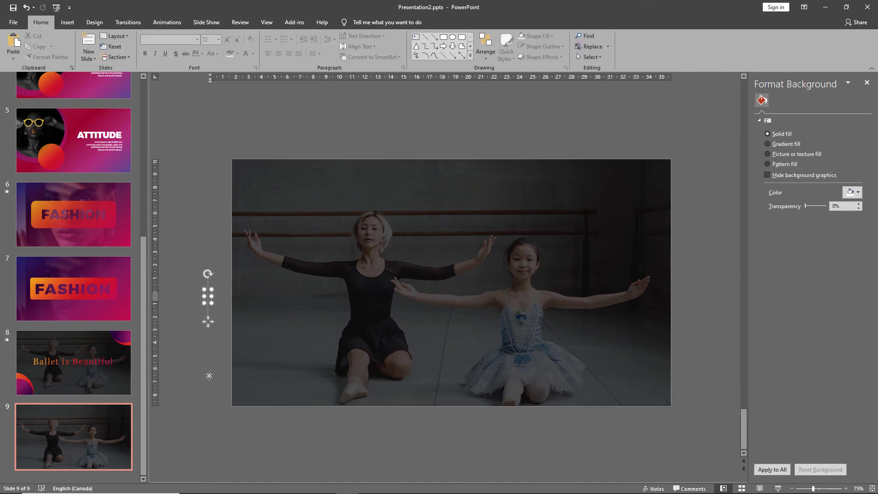
pyautogui.write('Ballet is Beautiful')
pyautogui.moveTo(229, 303); pyautogui.dragTo(443, 289)
# - Set the title to Georgia 72 pt and reposition it on the slide
pyautogui.click(181, 41)
pyautogui.write('Geo')
pyautogui.write('rgia')
pyautogui.press('Tab')
pyautogui.write('72')
pyautogui.press('Return')
pyautogui.moveTo(489, 321); pyautogui.dragTo(345, 308)
# - Widen the title's letter spacing and give its text an orange-to-red gradient fill
pyautogui.click(196, 54)
pyautogui.click(215, 114)
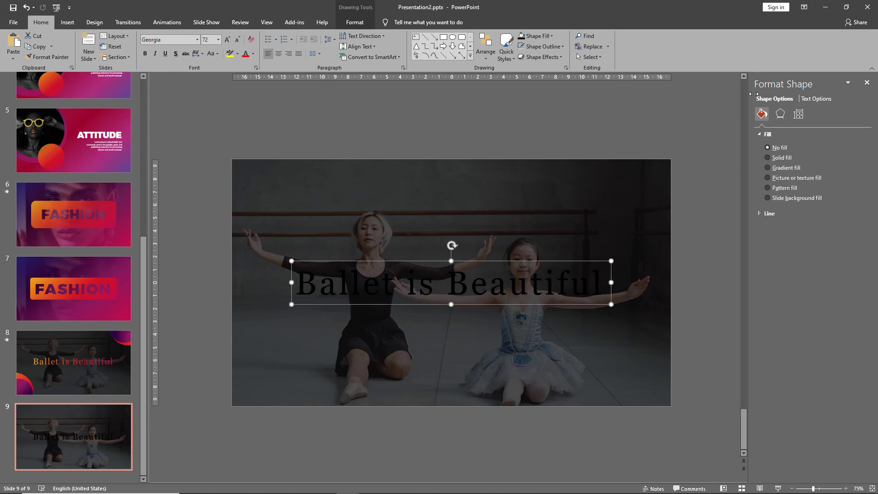
pyautogui.click(814, 100)
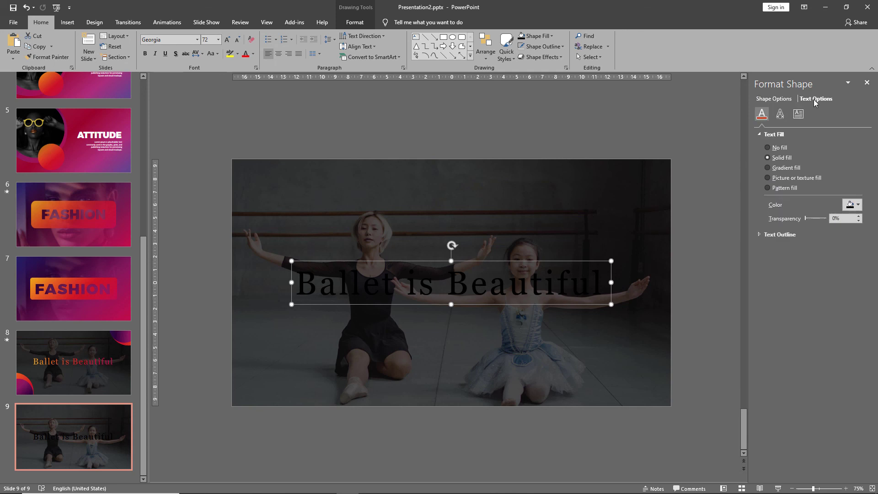
pyautogui.click(786, 168)
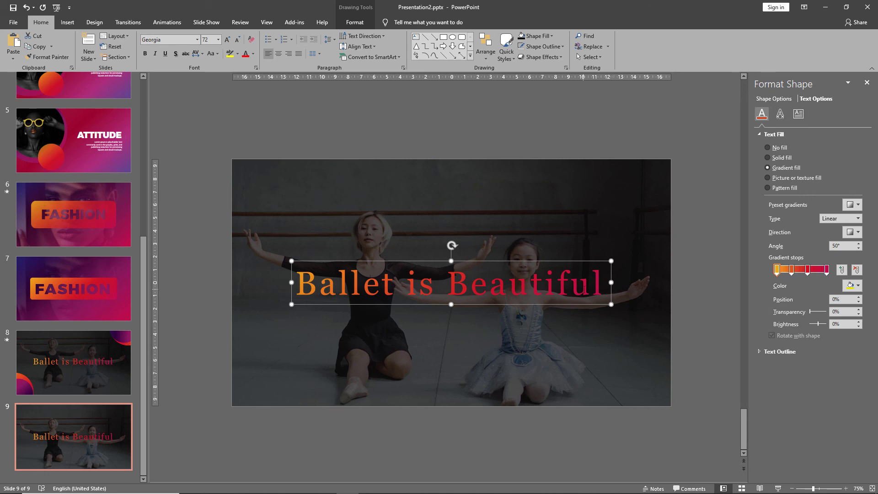
# - Copy the orange and big gradient circles from the VOGUE slide 2 onto slide 9
pyautogui.click(190, 371)
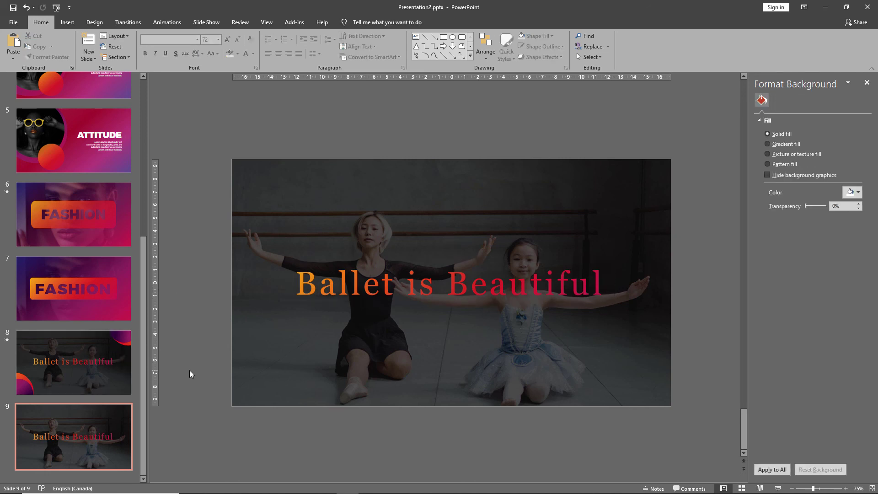
pyautogui.scroll(5, 114, 342)
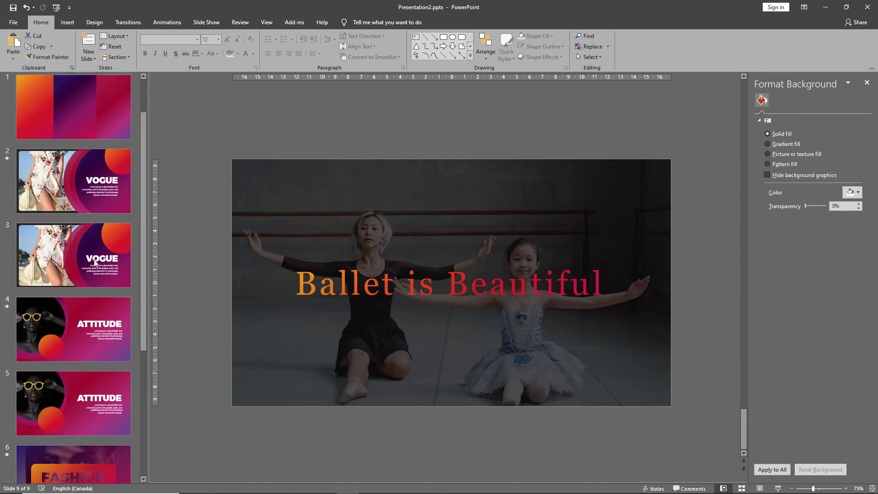
pyautogui.click(101, 208)
pyautogui.click(567, 220)
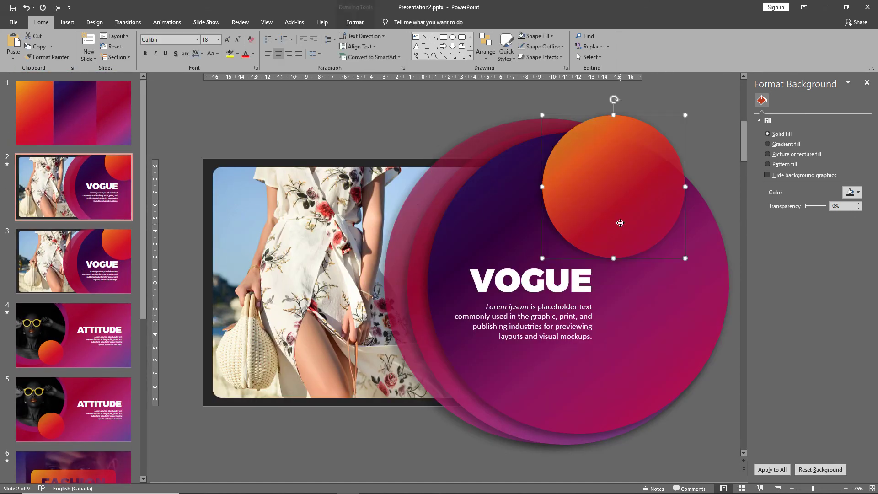
pyautogui.keyDown('shift'); pyautogui.click(497, 248); pyautogui.keyUp('shift')
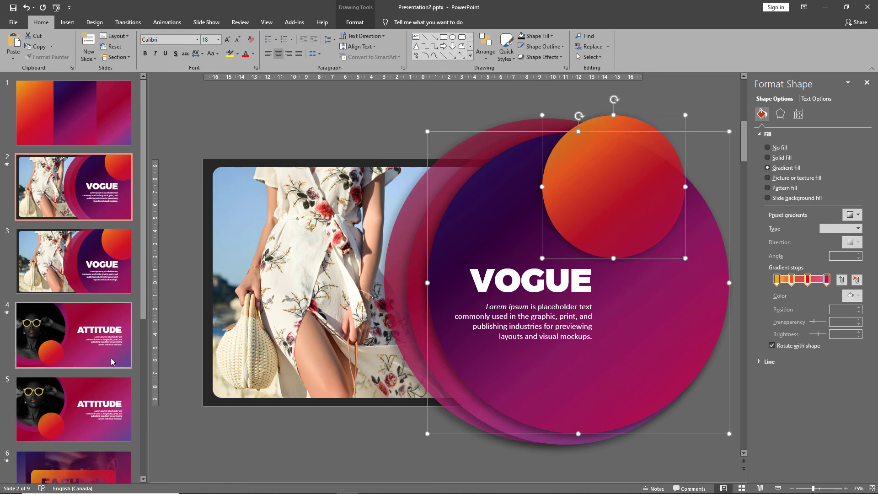
pyautogui.scroll(-1, 109, 359)
pyautogui.scroll(-5, 106, 361)
pyautogui.click(84, 418)
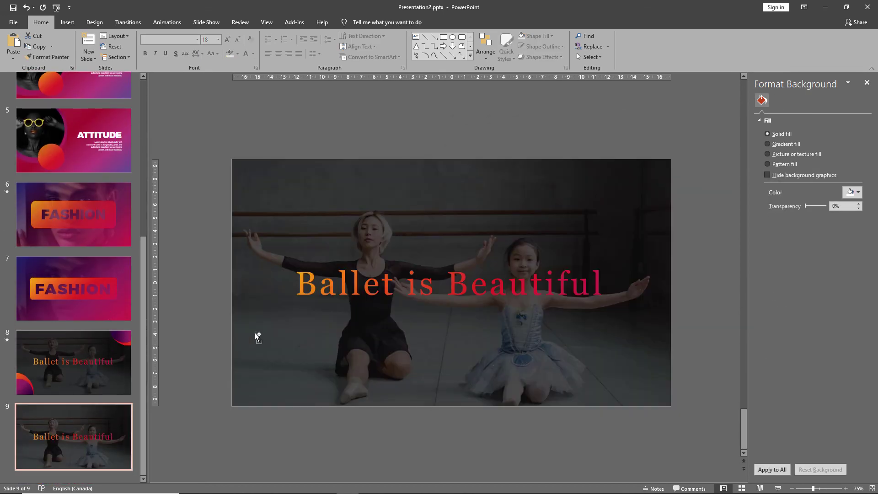
pyautogui.hotkey('ctrl', 'v')
# - Shrink the big circle and arrange the circle pair at the top-right
pyautogui.click(351, 440)
pyautogui.click(590, 314)
pyautogui.moveTo(427, 433); pyautogui.dragTo(555, 303)
pyautogui.moveTo(626, 215); pyautogui.dragTo(637, 235)
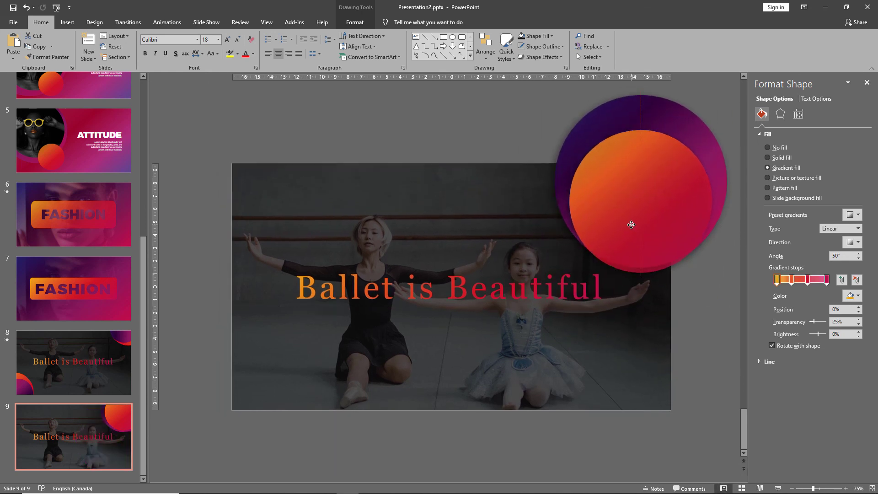
pyautogui.click(686, 303)
pyautogui.hotkey('ctrl', 'z')
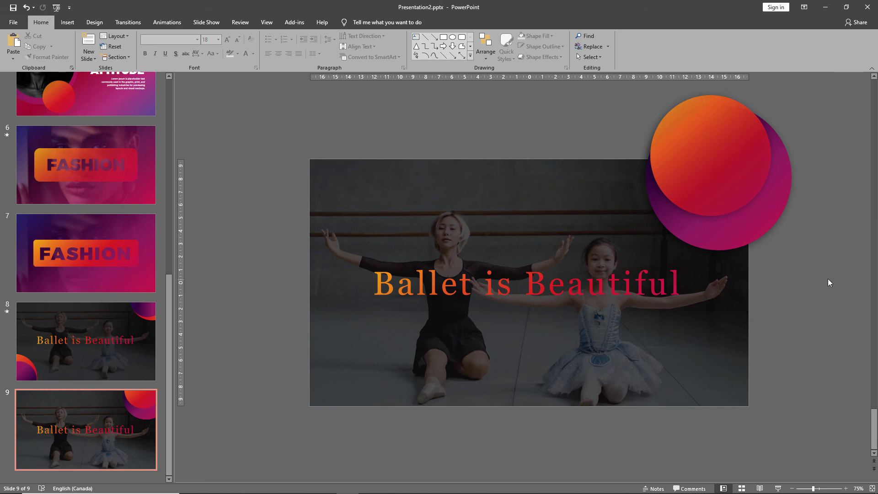
pyautogui.moveTo(795, 279); pyautogui.dragTo(594, 78)
# - Group the two circles and place a rotated copy at the bottom-left corner
pyautogui.rightClick(696, 162)
pyautogui.moveTo(713, 219)
pyautogui.click(795, 222)
pyautogui.moveTo(681, 206)
pyautogui.mouseDown()
pyautogui.moveTo(324, 359)
pyautogui.moveTo(385, 359)
pyautogui.moveTo(368, 432)
pyautogui.moveTo(333, 440)
pyautogui.mouseUp()
pyautogui.click(668, 349)
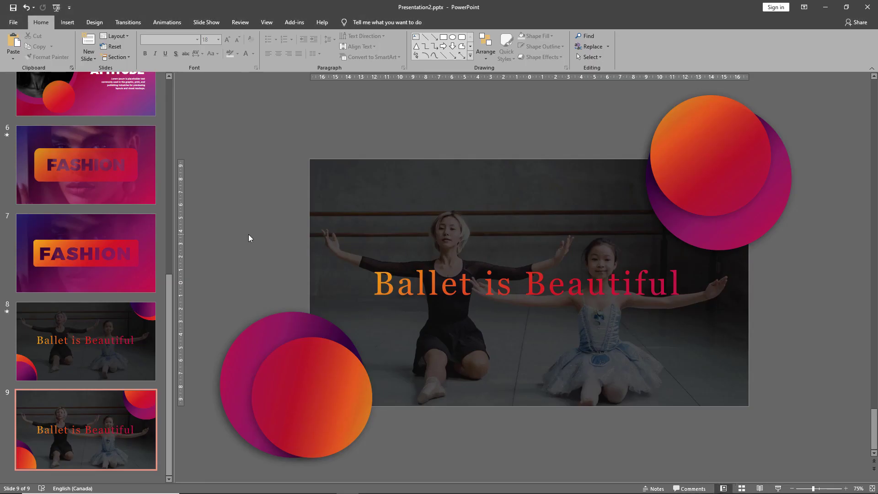
# - Switch to Slide Sorter view to see all nine slides as large thumbnails
pyautogui.scroll(7, 249, 234)
pyautogui.scroll(-5, 72, 383)
pyautogui.scroll(-1, 72, 387)
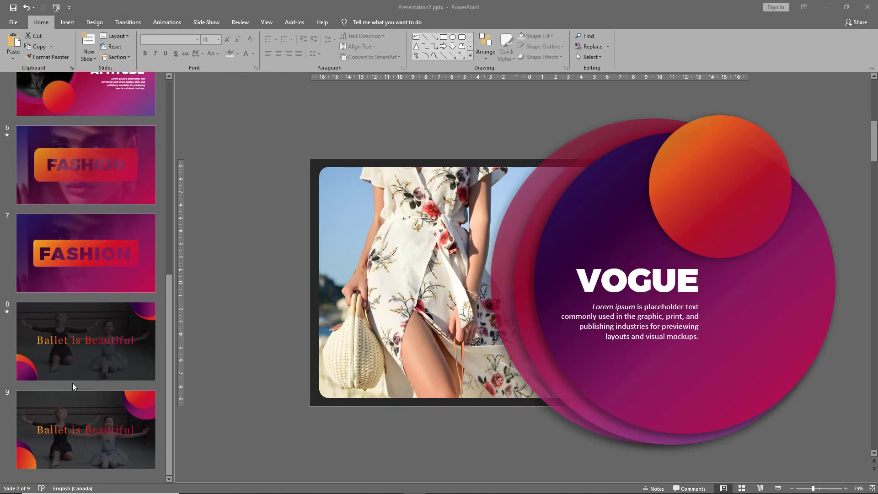
pyautogui.click(742, 488)
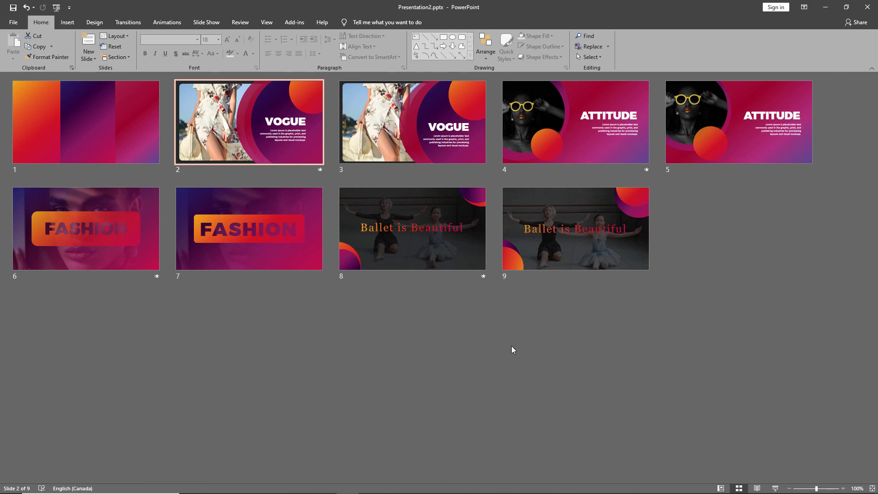
pyautogui.scroll(5, 511, 347)
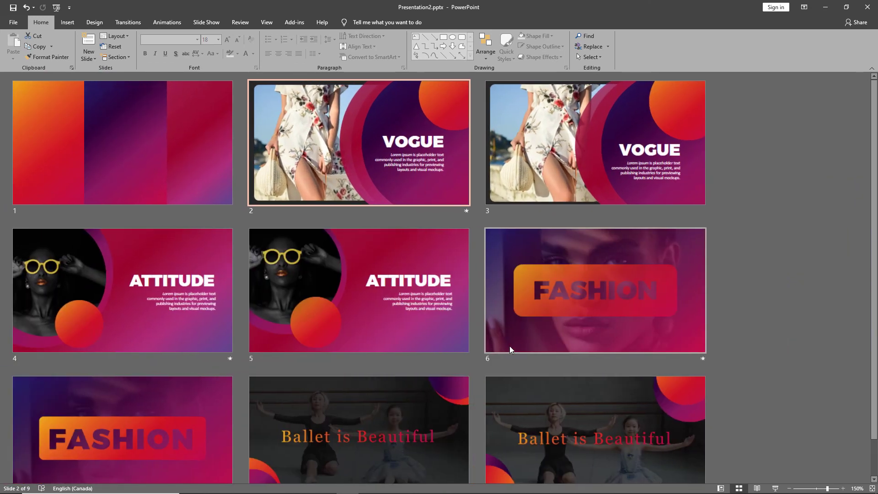